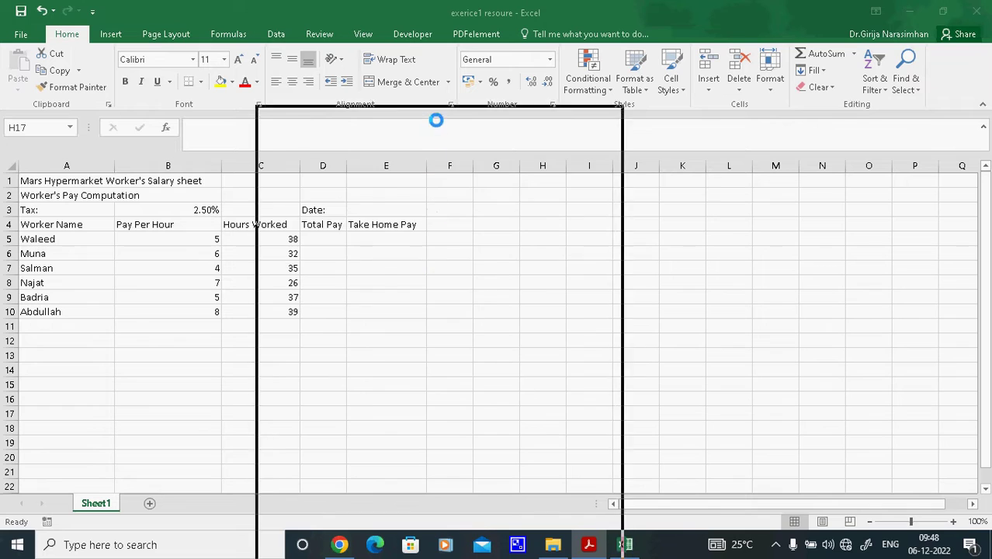
- Read the worker salary table and the Excel Basics tasks in the exercise PDF in Adobe Acrobat Reader
{"action": "left_click", "coordinate": [573, 115]}
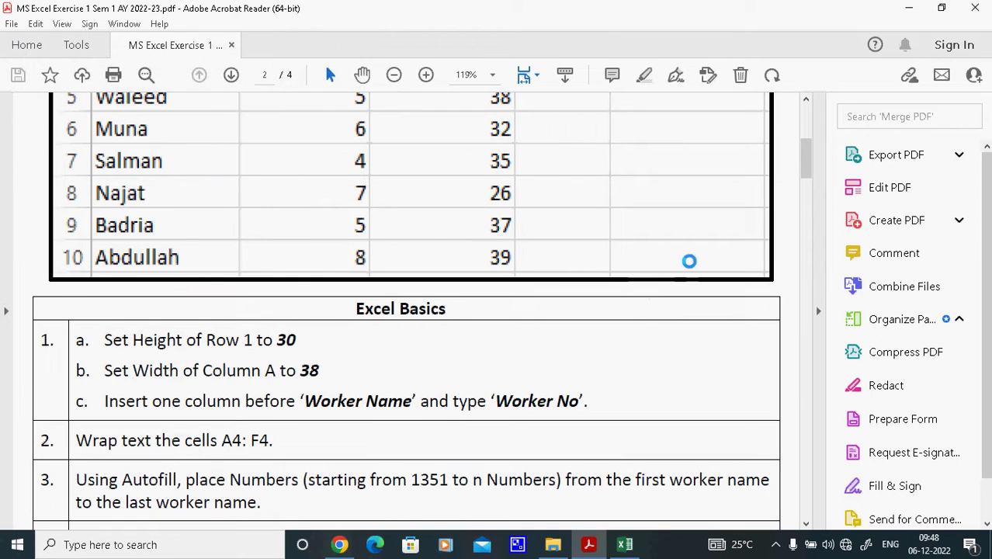
{"action": "left_click_drag", "start_coordinate": [801, 154], "coordinate": [798, 95]}
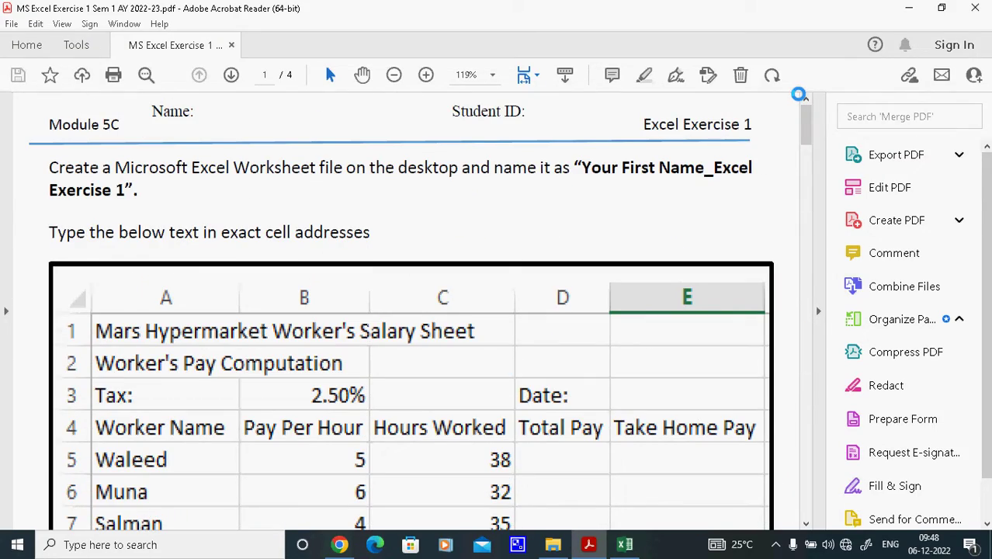
{"action": "left_click_drag", "start_coordinate": [807, 122], "coordinate": [804, 151]}
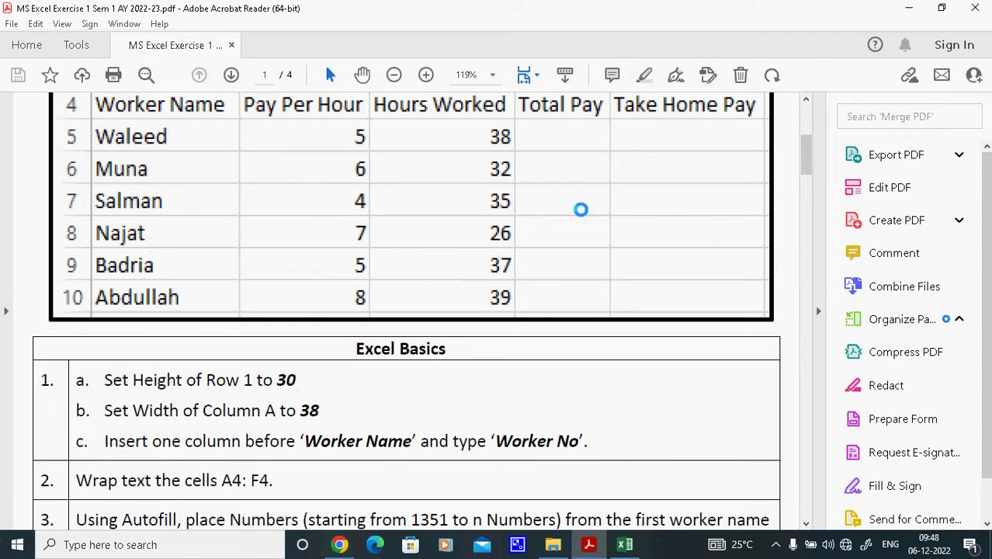
{"action": "scroll", "coordinate": [807, 151], "scroll_direction": "up", "scroll_amount": 5}
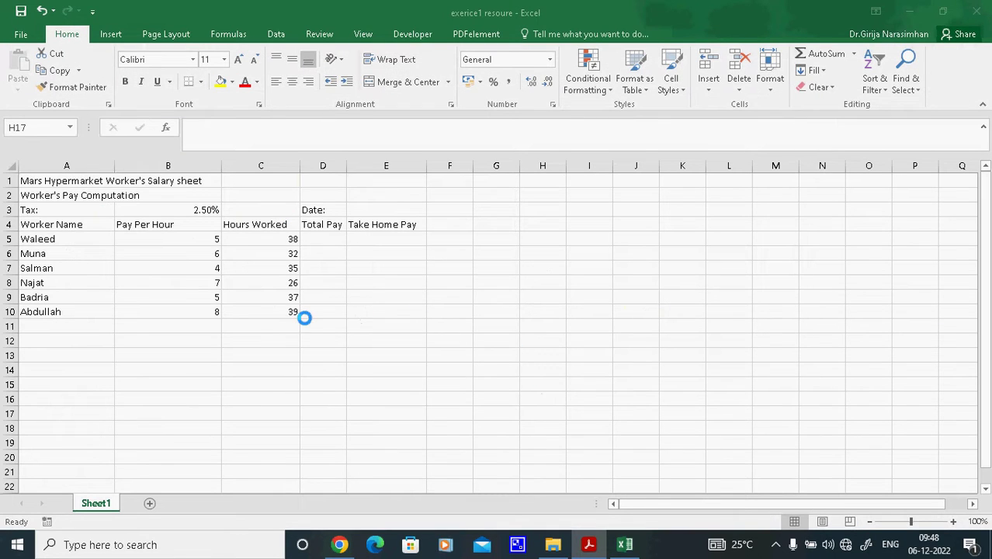
- Switch to Excel and set the height of row 1 in the salary sheet to 30
{"action": "left_click", "coordinate": [106, 176]}
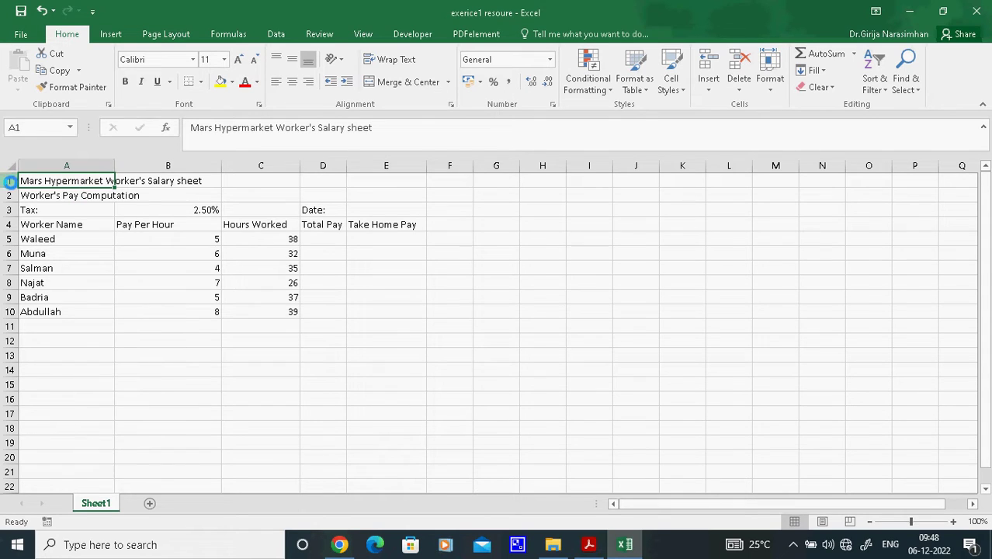
{"action": "left_click", "coordinate": [51, 167]}
{"action": "left_click", "coordinate": [7, 177]}
{"action": "left_click", "coordinate": [11, 180]}
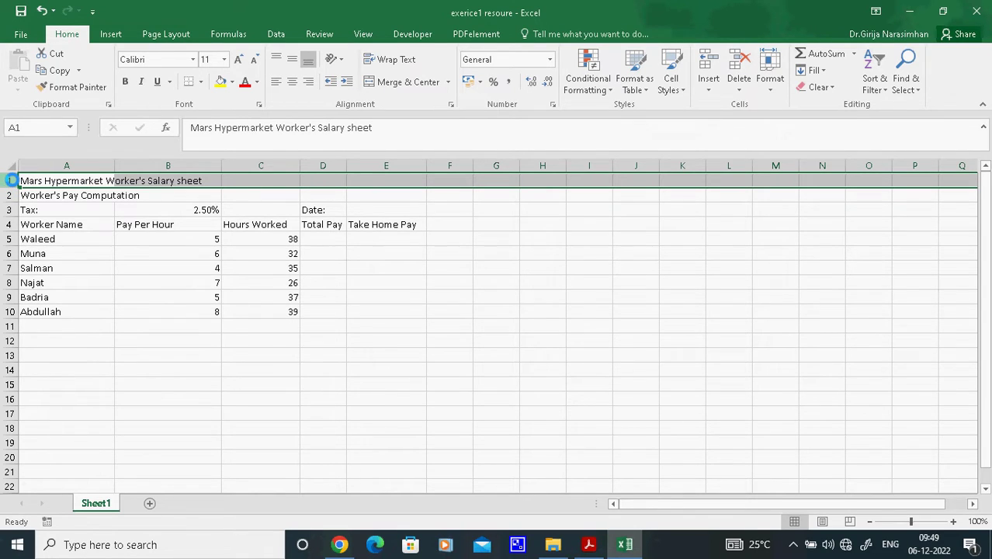
{"action": "right_click", "coordinate": [11, 180]}
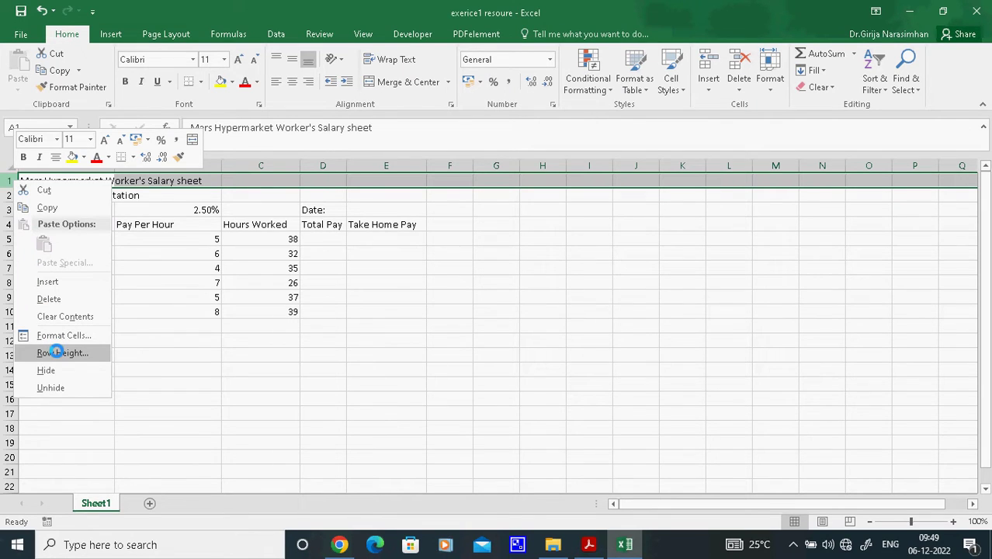
{"action": "left_click", "coordinate": [58, 353]}
{"action": "left_click_drag", "start_coordinate": [51, 315], "coordinate": [288, 292]}
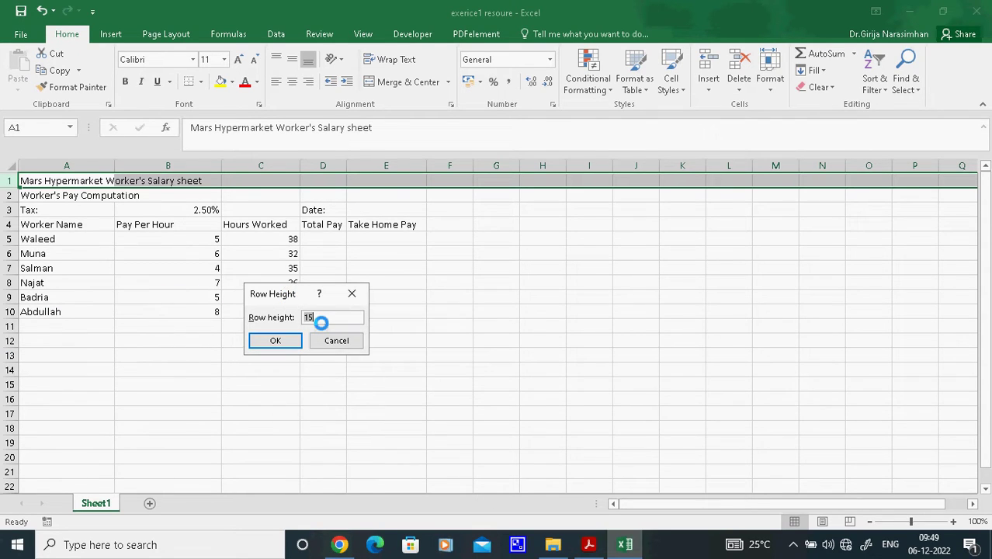
{"action": "type", "text": "30"}
{"action": "left_click", "coordinate": [292, 340]}
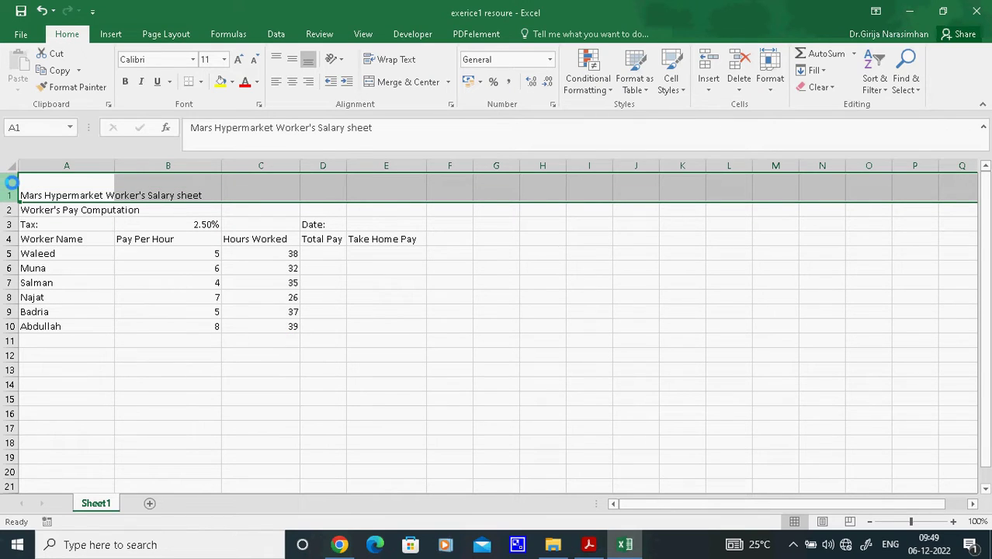
- Open the row height setting of row 1 again to check it
{"action": "left_click", "coordinate": [78, 194]}
{"action": "key", "text": "Right"}
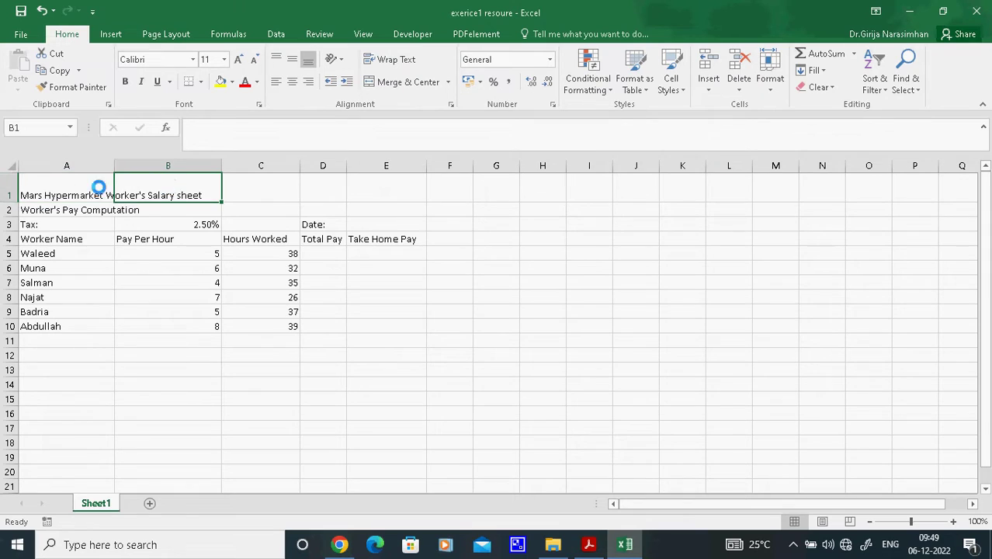
{"action": "left_click", "coordinate": [10, 183]}
{"action": "right_click", "coordinate": [10, 183]}
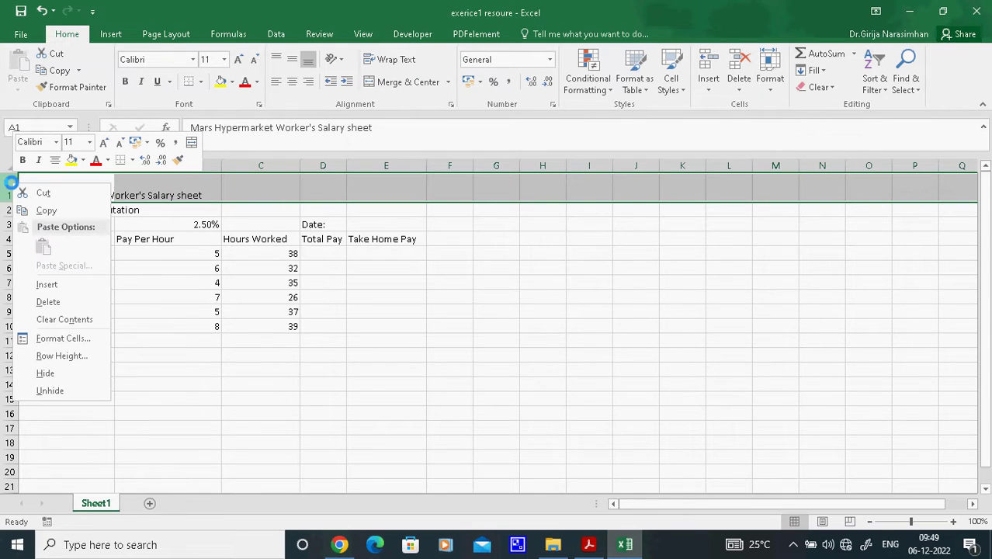
{"action": "left_click", "coordinate": [34, 352]}
{"action": "left_click", "coordinate": [83, 342]}
{"action": "key", "text": "BackSpace"}
{"action": "key", "text": "BackSpace"}
{"action": "type", "text": "40"}
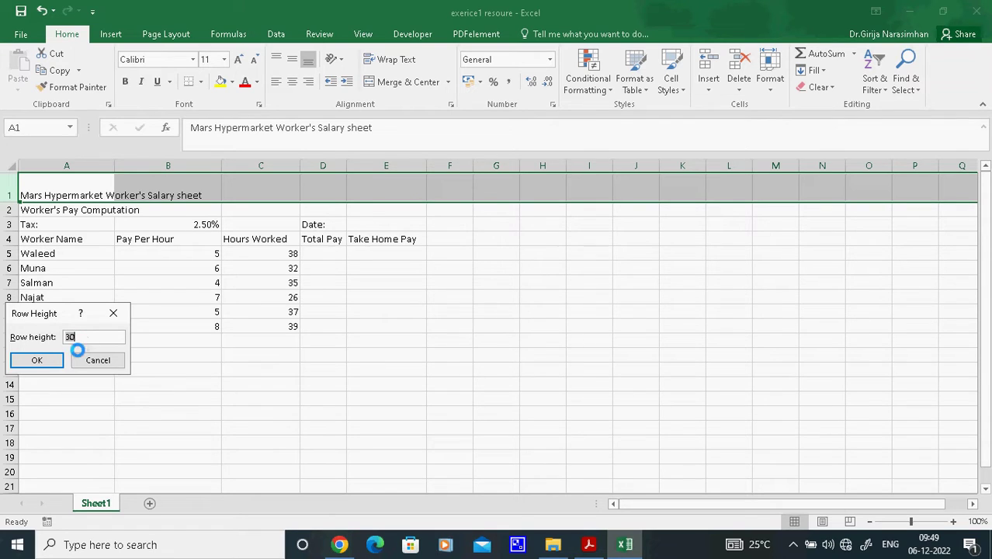
{"action": "left_click", "coordinate": [39, 359]}
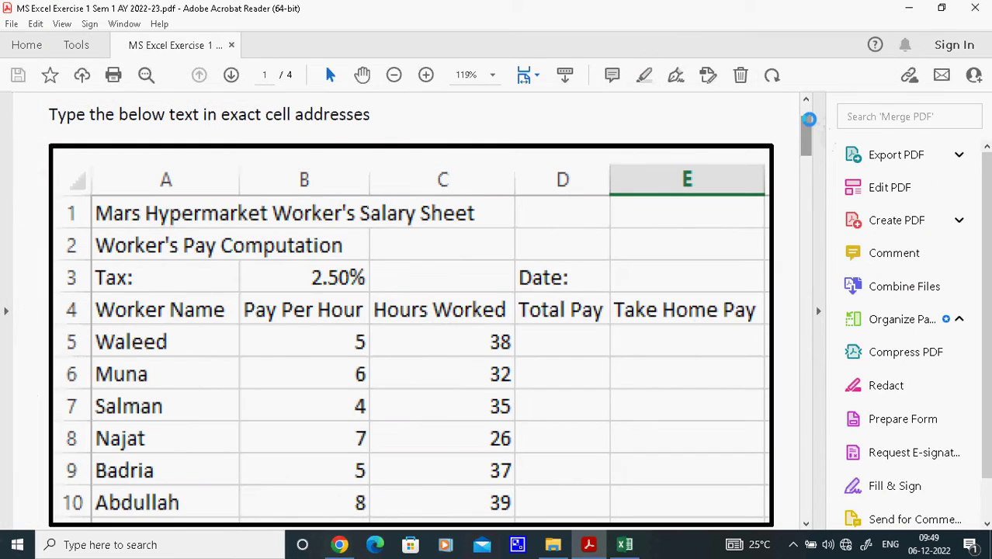
- Check the exercise PDF for the required column width and set the width of column A to 38 in Excel
{"action": "left_click_drag", "start_coordinate": [808, 119], "coordinate": [807, 159]}
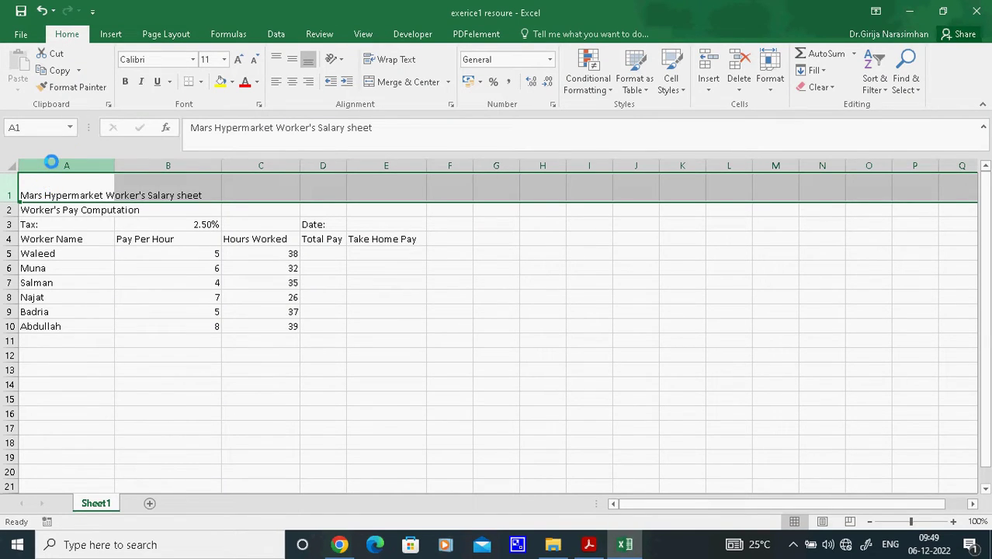
{"action": "left_click", "coordinate": [49, 164]}
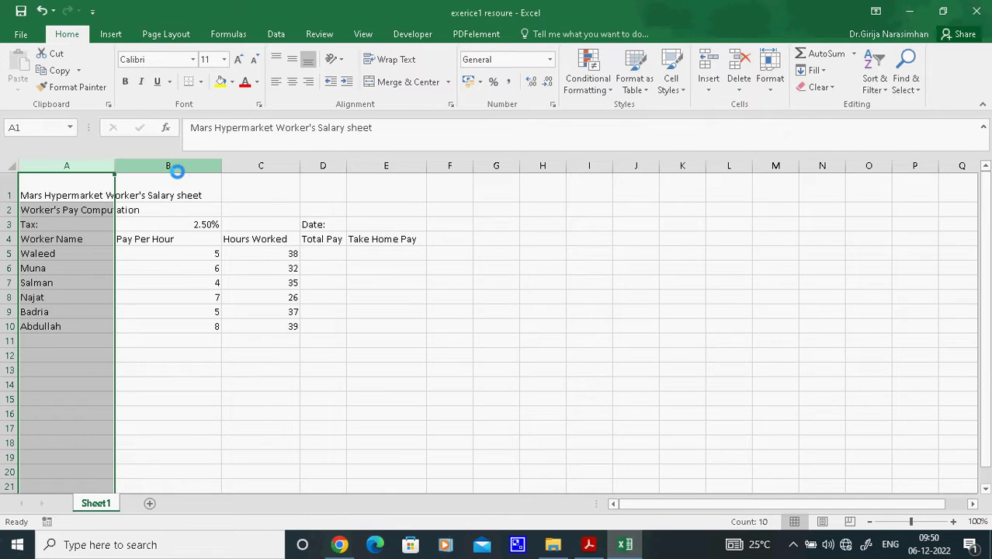
{"action": "left_click", "coordinate": [176, 166]}
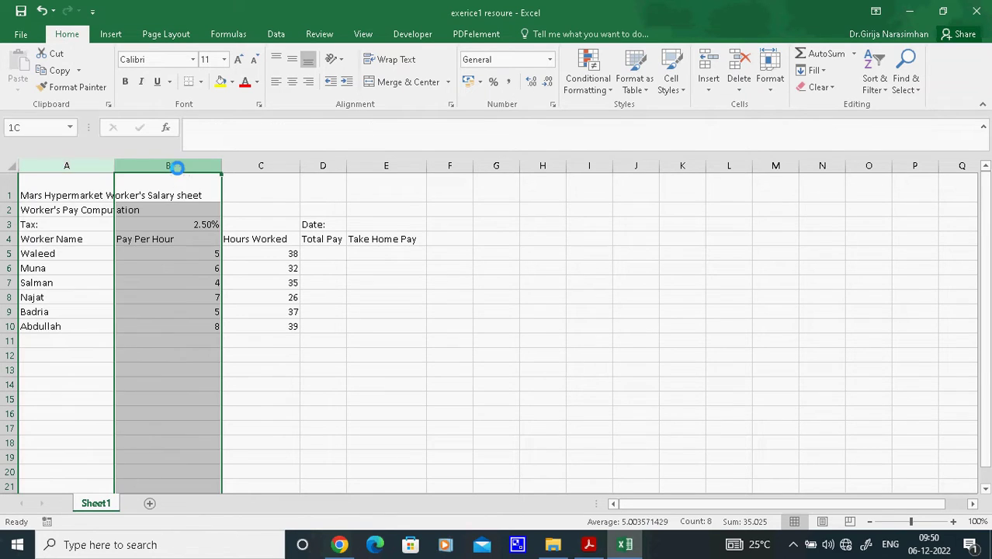
{"action": "left_click", "coordinate": [92, 194]}
{"action": "left_click", "coordinate": [85, 295]}
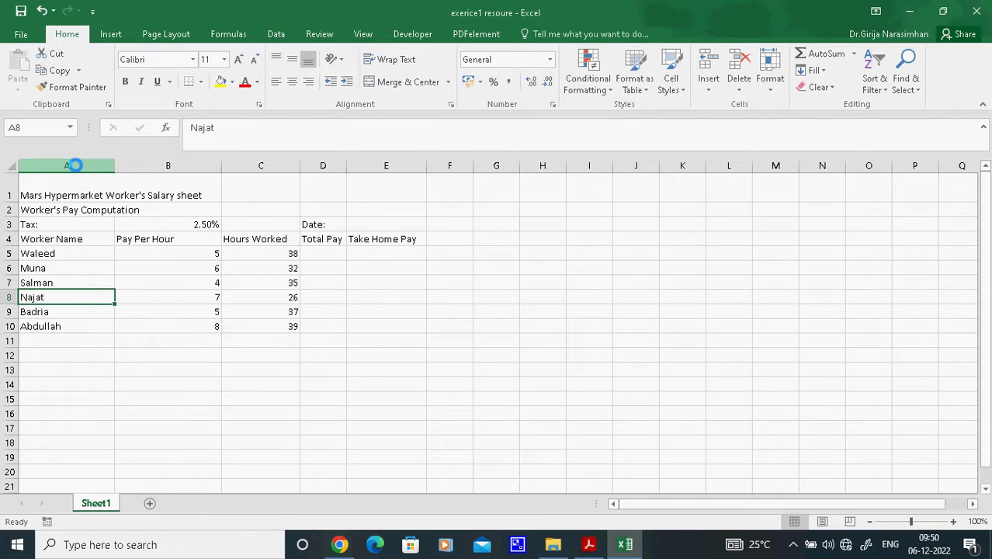
{"action": "left_click", "coordinate": [74, 166]}
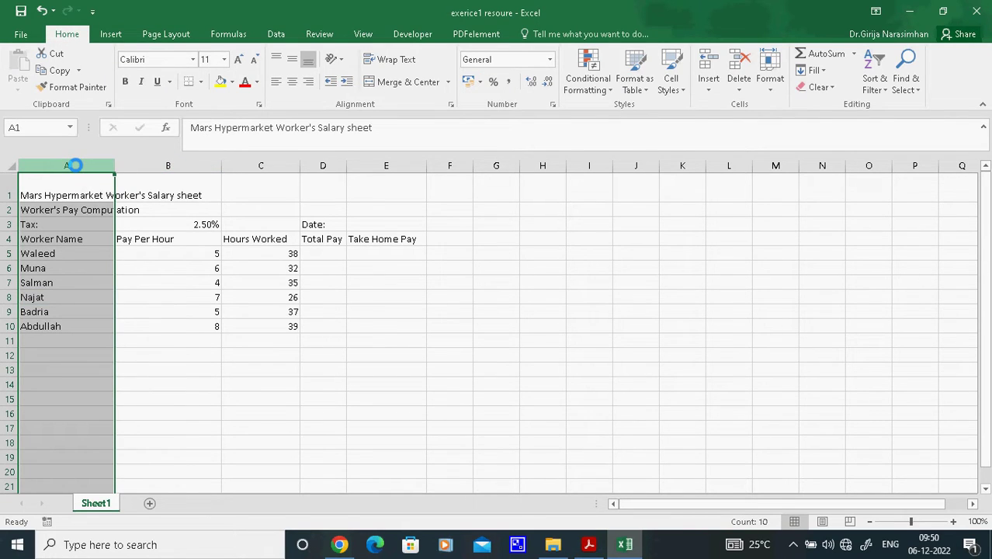
{"action": "right_click", "coordinate": [74, 165]}
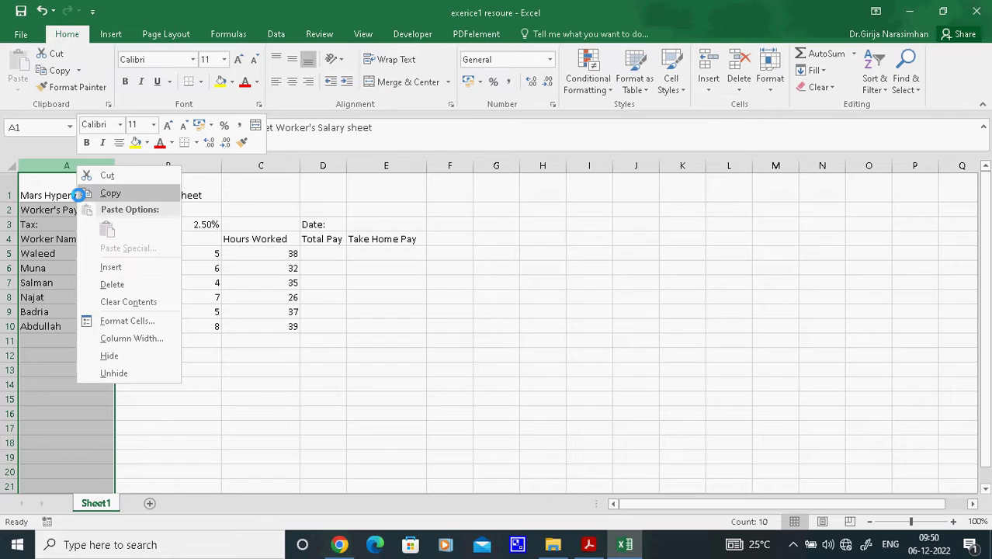
{"action": "left_click", "coordinate": [123, 338]}
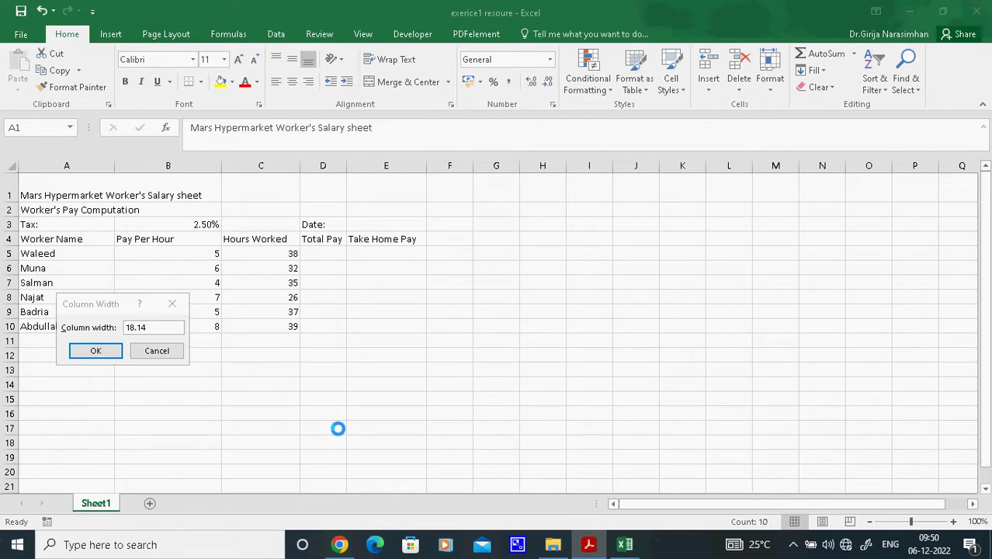
{"action": "left_click", "coordinate": [157, 329]}
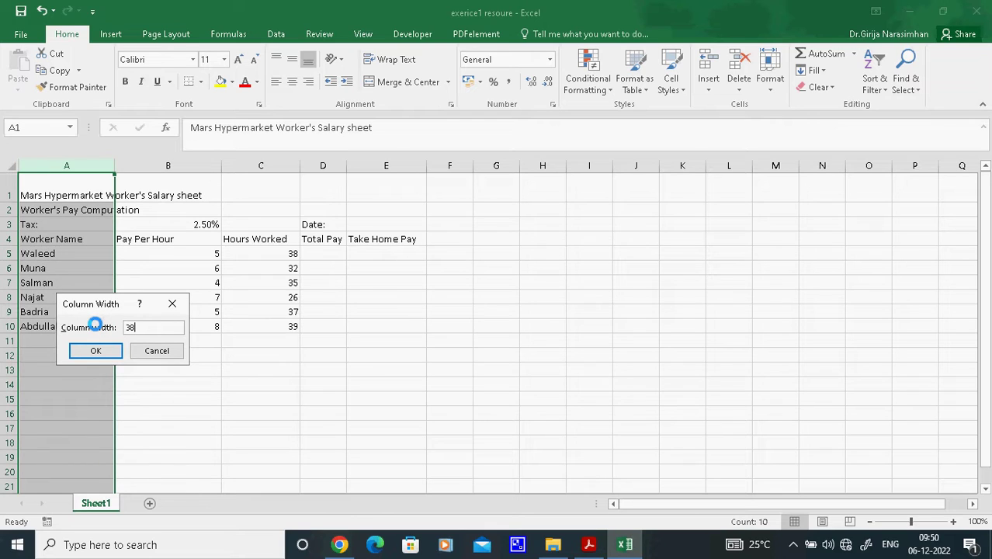
{"action": "type", "text": "38"}
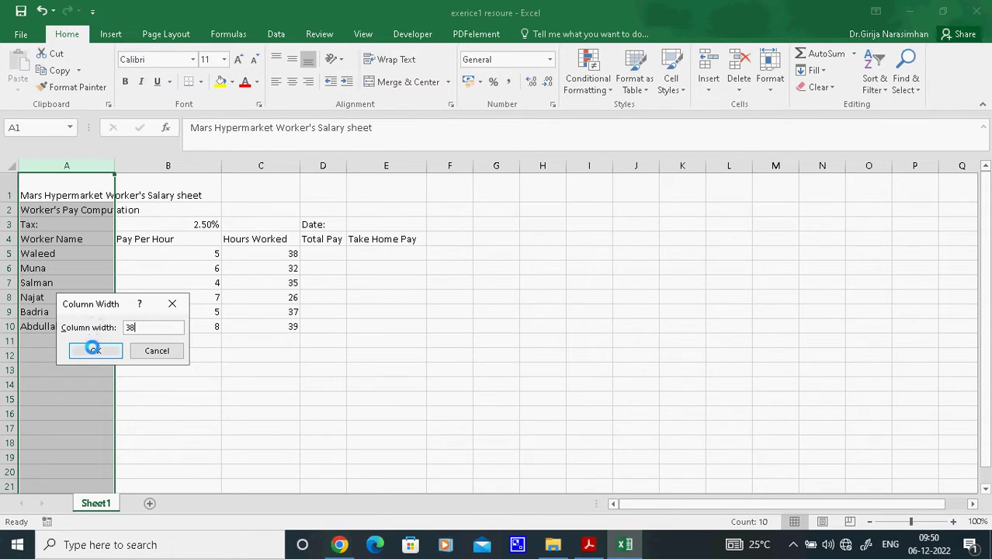
{"action": "left_click", "coordinate": [95, 350]}
{"action": "left_click", "coordinate": [433, 388]}
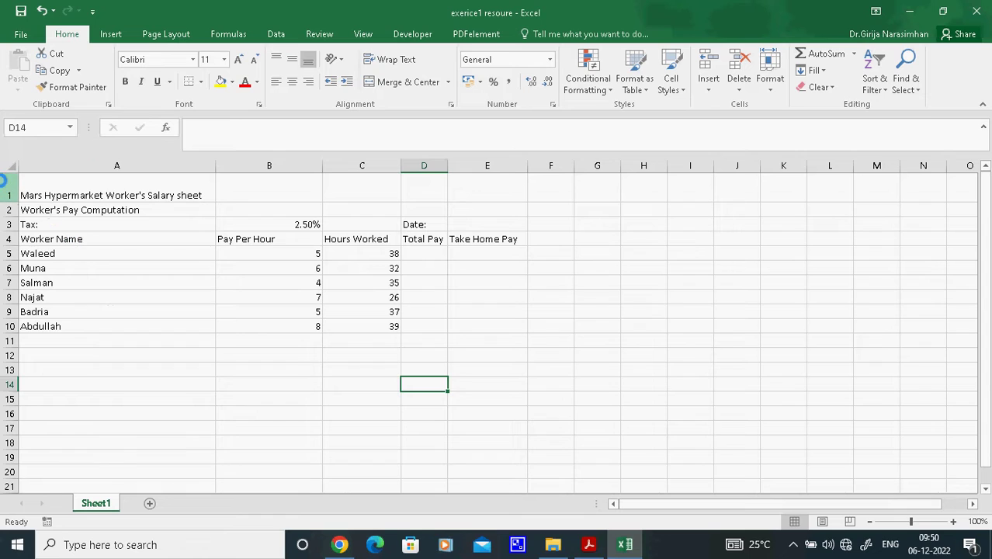
- Review where the width of column A and the height of row 1 are set
{"action": "left_click", "coordinate": [9, 181]}
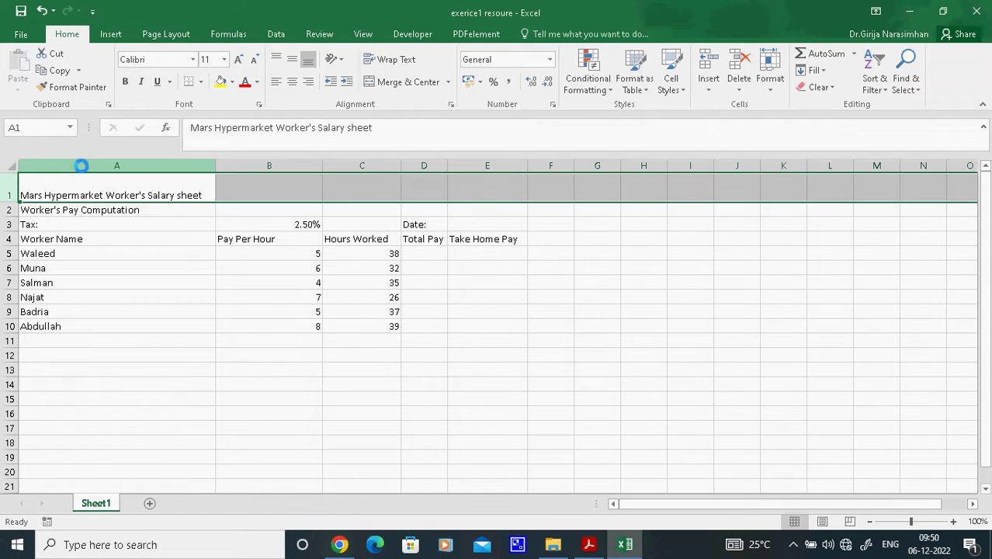
{"action": "left_click", "coordinate": [80, 165]}
{"action": "right_click", "coordinate": [81, 166]}
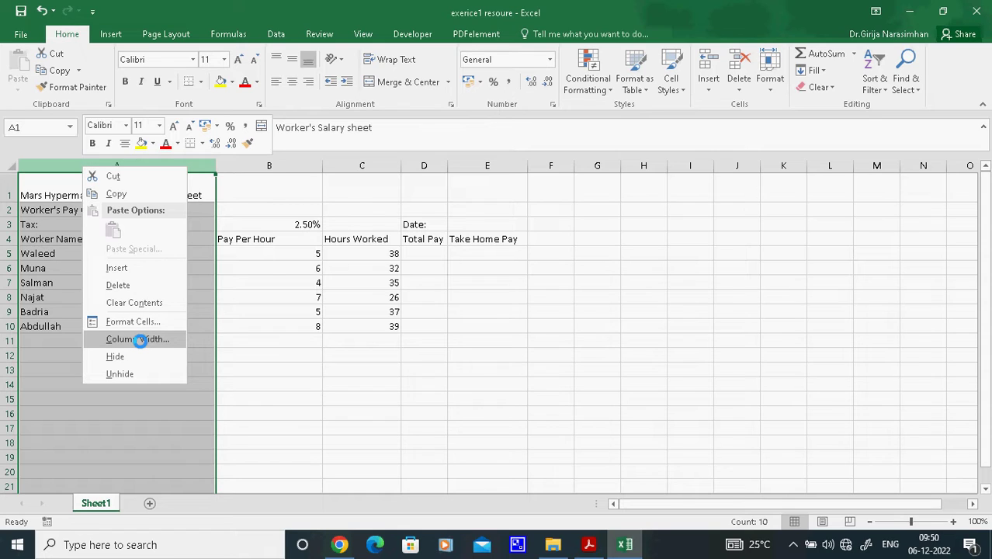
{"action": "key", "text": "Escape"}
{"action": "left_click", "coordinate": [8, 182]}
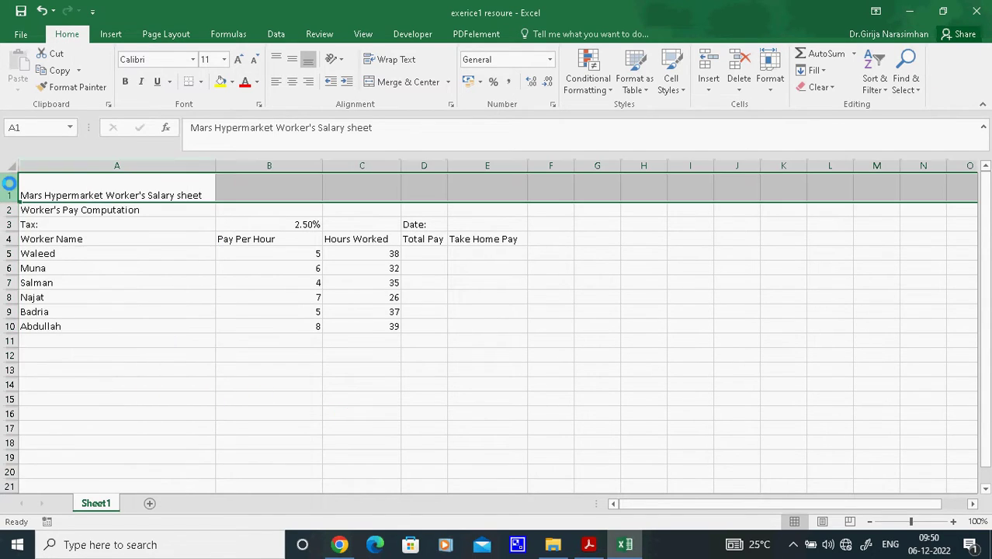
{"action": "right_click", "coordinate": [8, 183]}
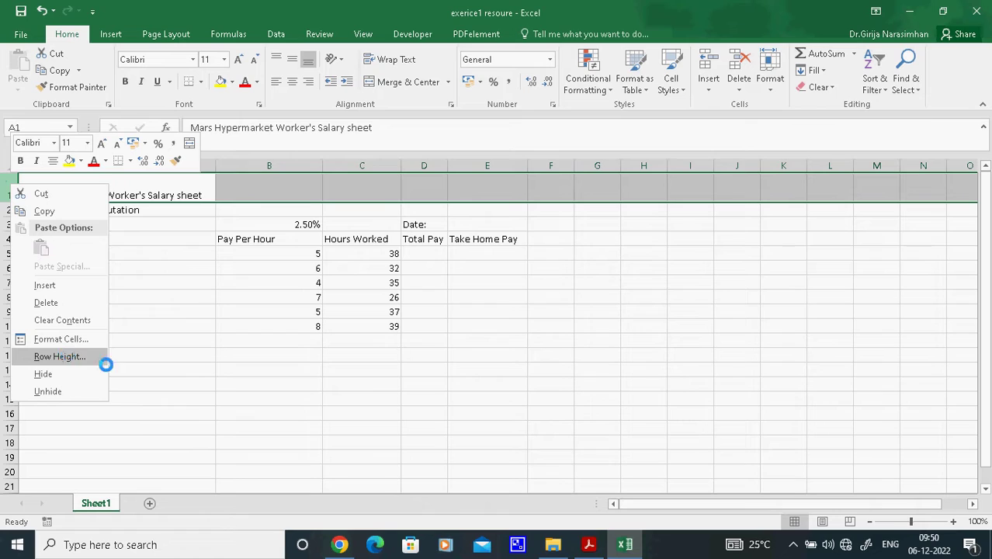
{"action": "left_click", "coordinate": [82, 356]}
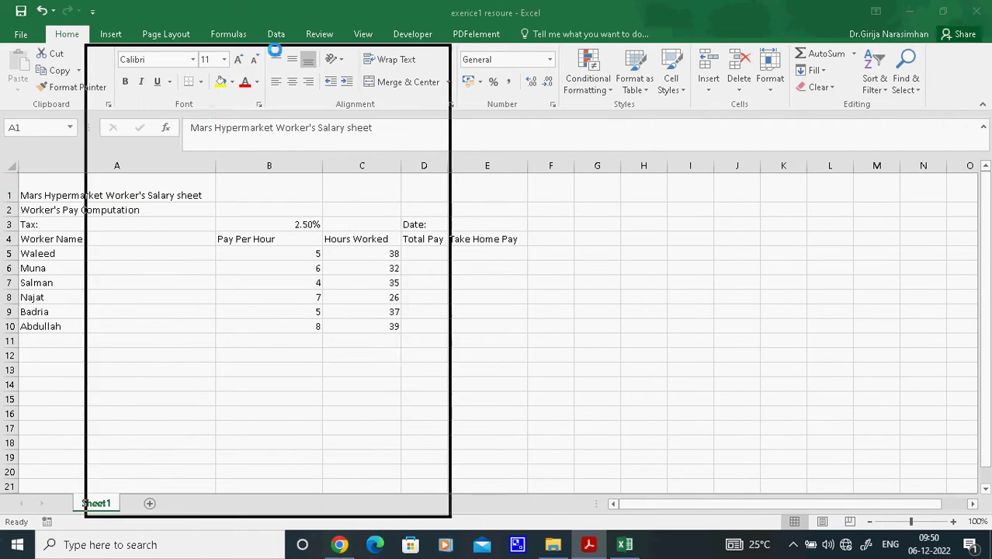
- Check the column insertion task in the exercise PDF and insert a new column before the Worker Name column in Excel
{"action": "left_click", "coordinate": [413, 46]}
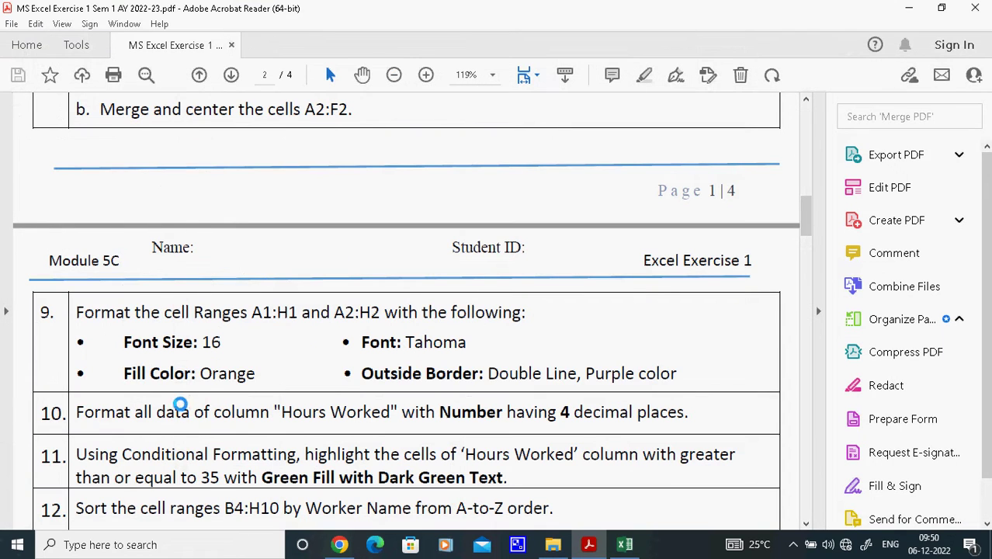
{"action": "left_click_drag", "start_coordinate": [803, 220], "coordinate": [803, 163]}
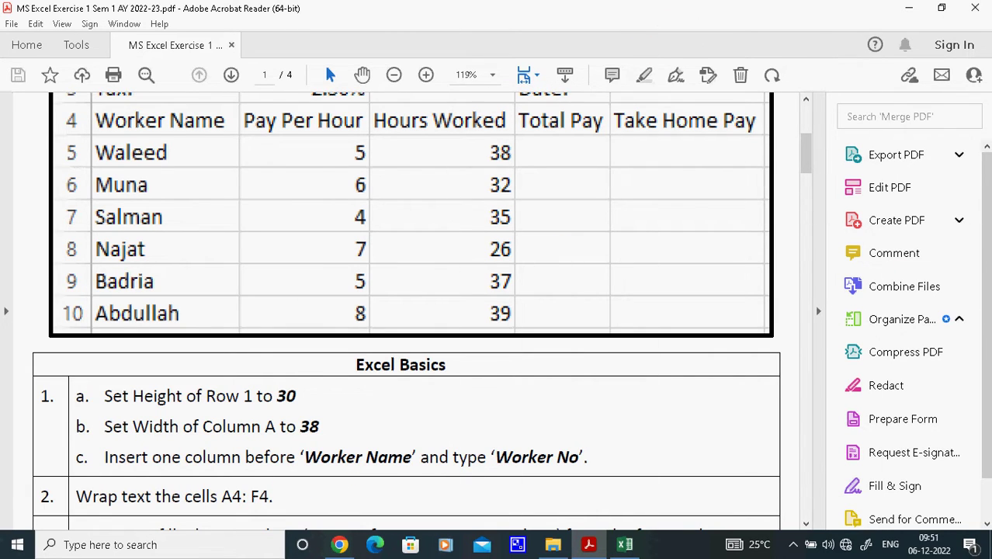
{"action": "key", "text": "alt+Tab"}
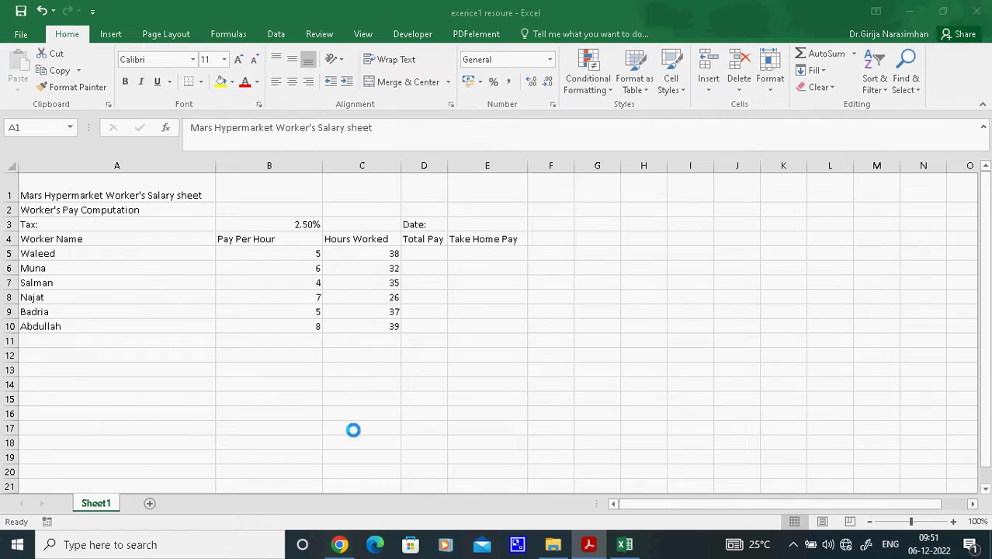
{"action": "left_click", "coordinate": [106, 163]}
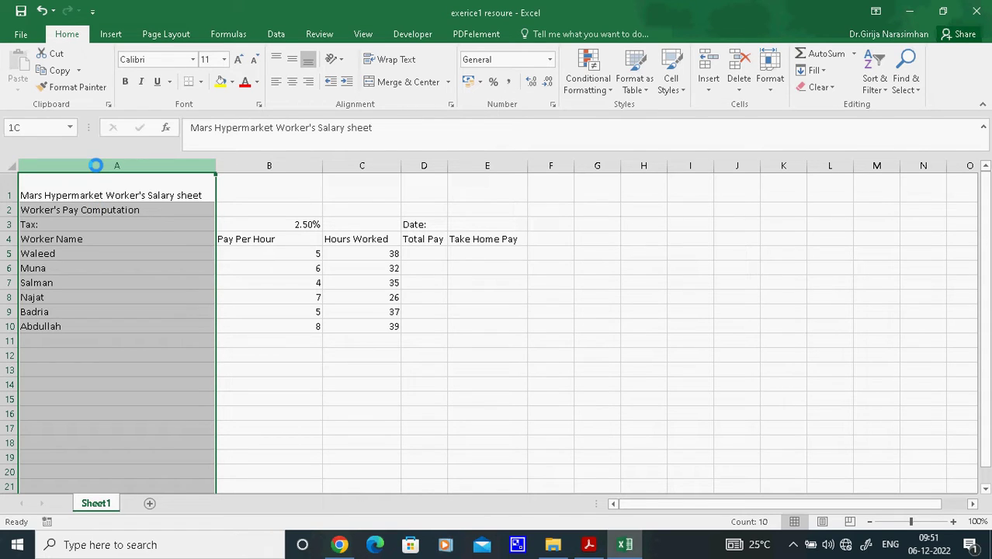
{"action": "right_click", "coordinate": [95, 166]}
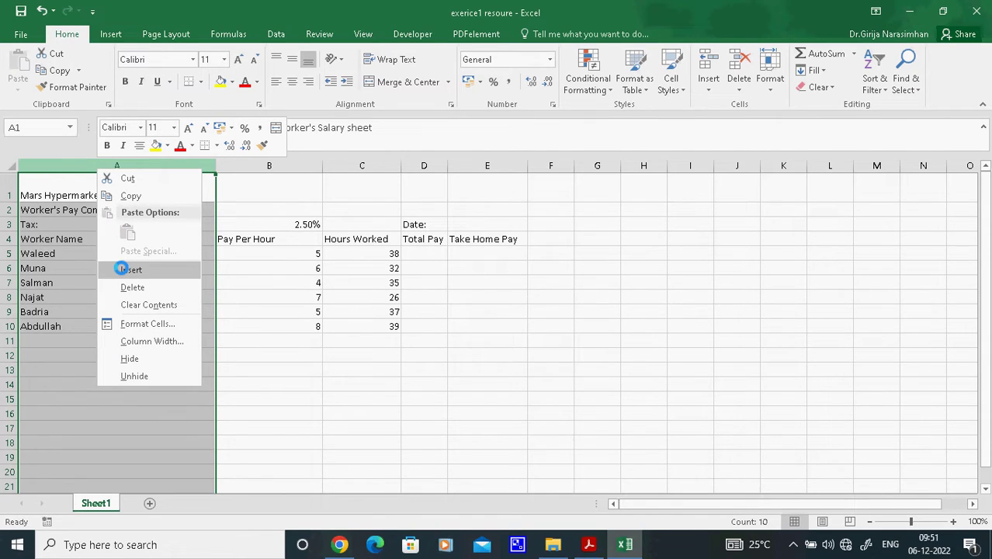
{"action": "left_click", "coordinate": [122, 268]}
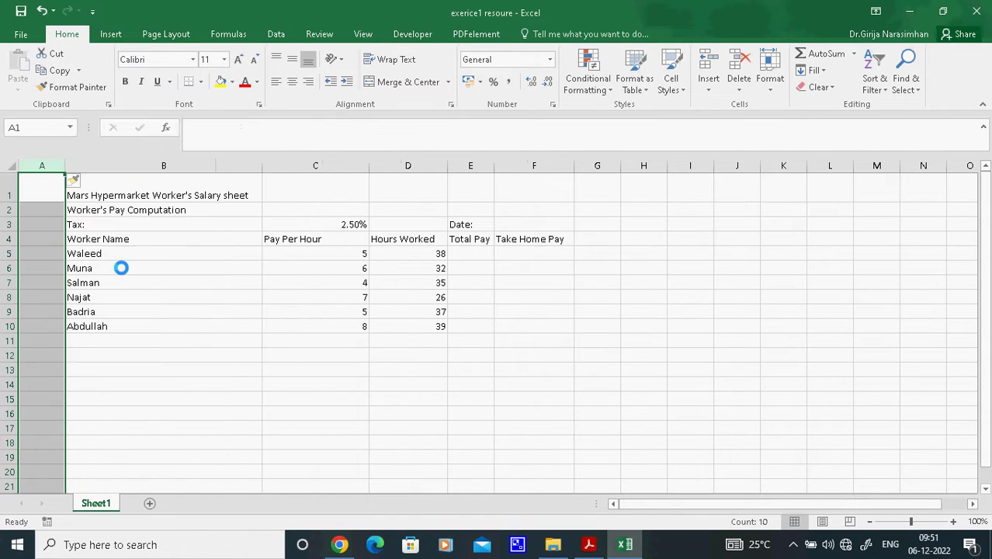
- Enter the heading "Worker No" in cell A4 and widen column A to fit it
{"action": "left_click", "coordinate": [50, 240]}
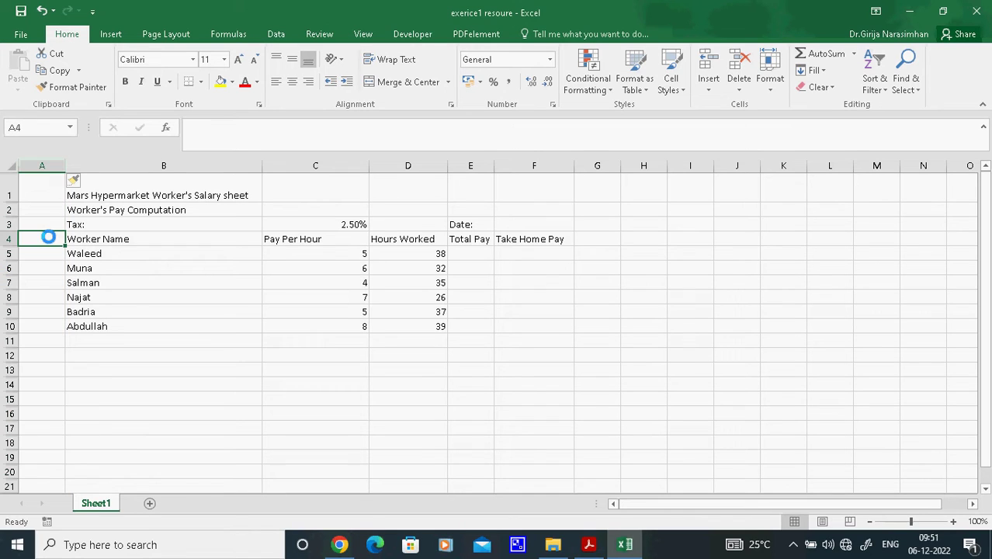
{"action": "type", "text": "Worker"}
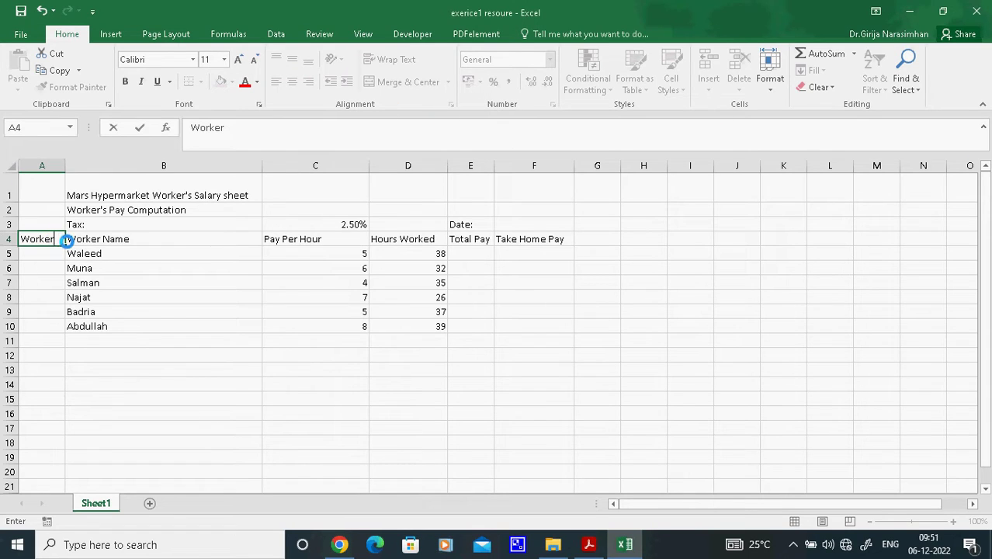
{"action": "type", "text": "o"}
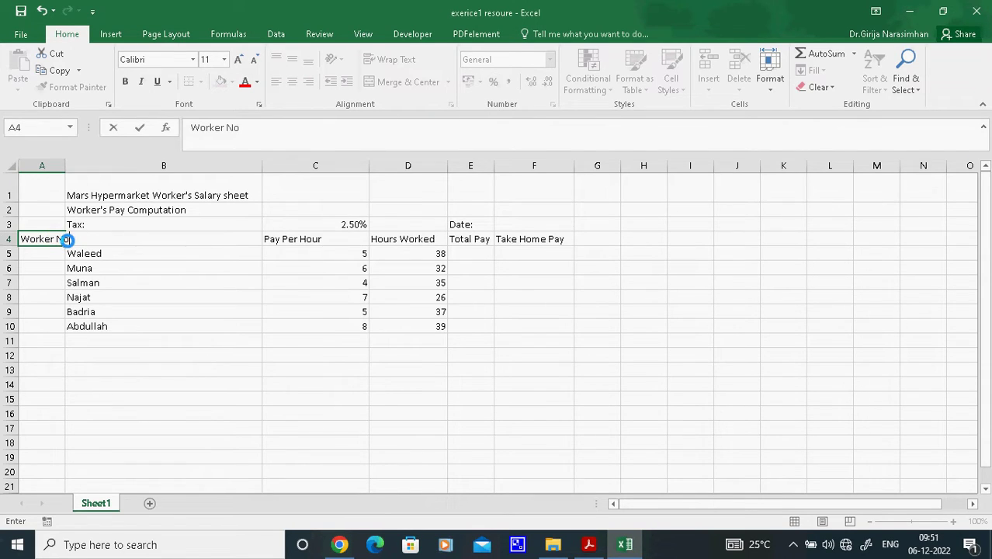
{"action": "key", "text": "Return"}
{"action": "left_click_drag", "start_coordinate": [66, 165], "coordinate": [87, 164]}
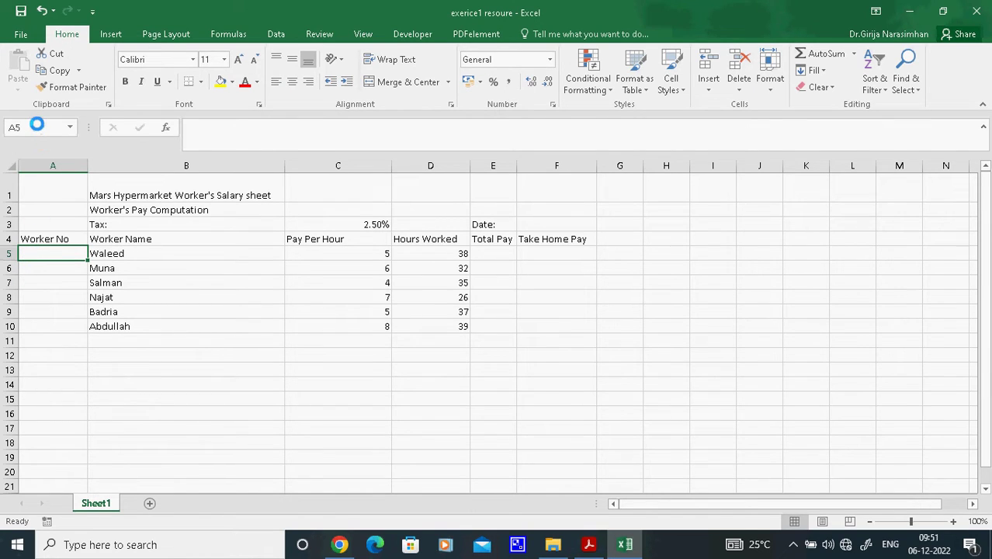
{"action": "left_click", "coordinate": [57, 235]}
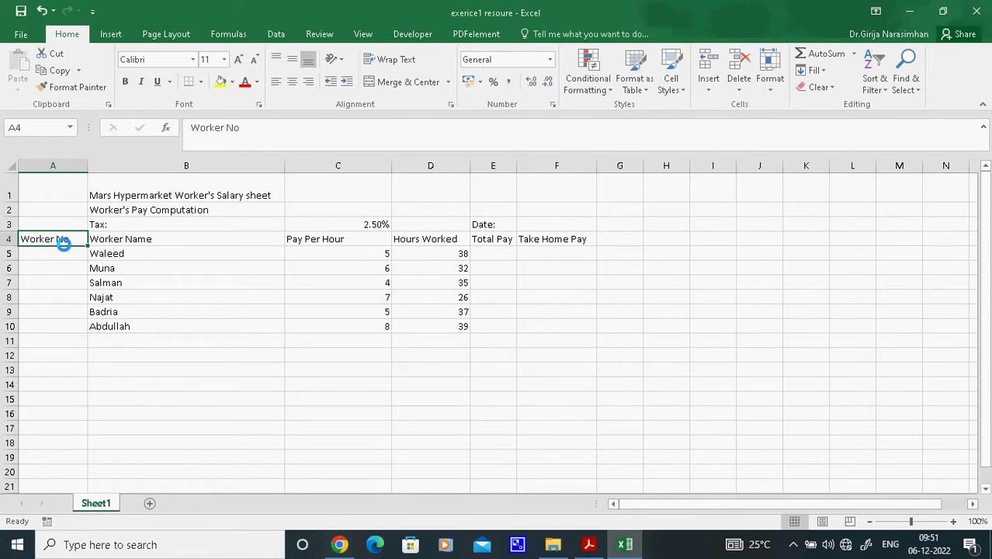
{"action": "left_click", "coordinate": [53, 277]}
{"action": "left_click", "coordinate": [55, 242]}
{"action": "left_click", "coordinate": [272, 308]}
{"action": "left_click", "coordinate": [339, 306]}
{"action": "left_click", "coordinate": [343, 267]}
{"action": "left_click", "coordinate": [346, 370]}
{"action": "left_click", "coordinate": [588, 353]}
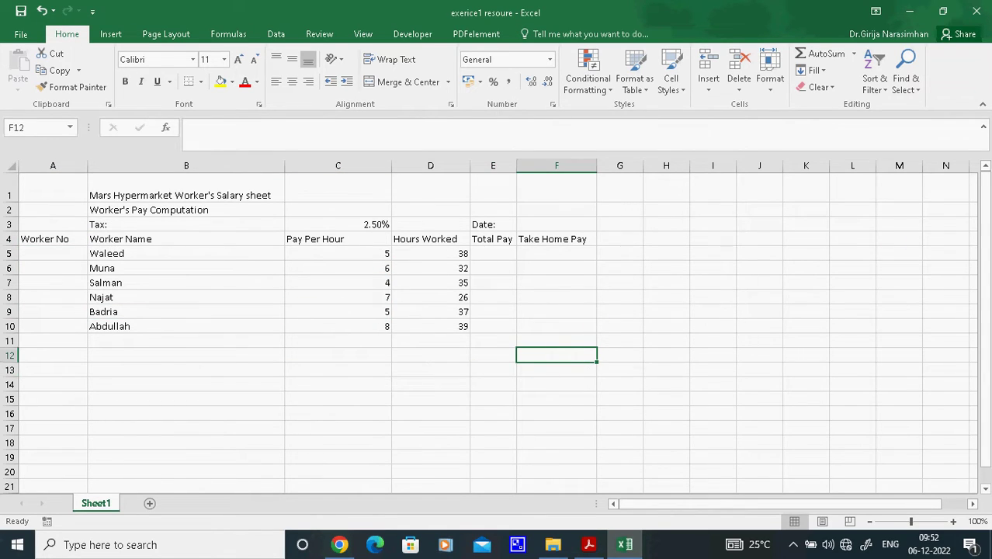
- Look up the cell range for the wrap text task in the exercise PDF and return to Excel
{"action": "left_click", "coordinate": [588, 544]}
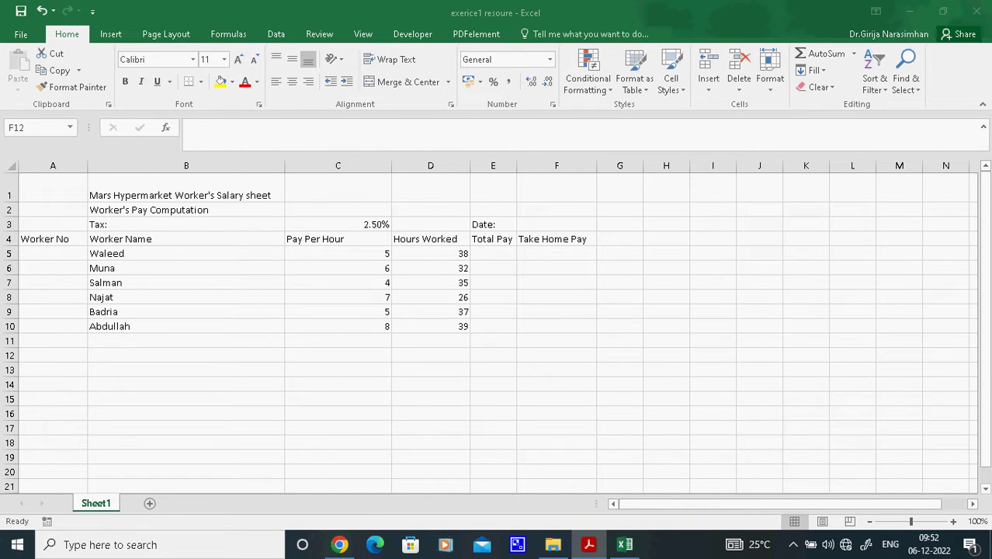
{"action": "left_click", "coordinate": [444, 62]}
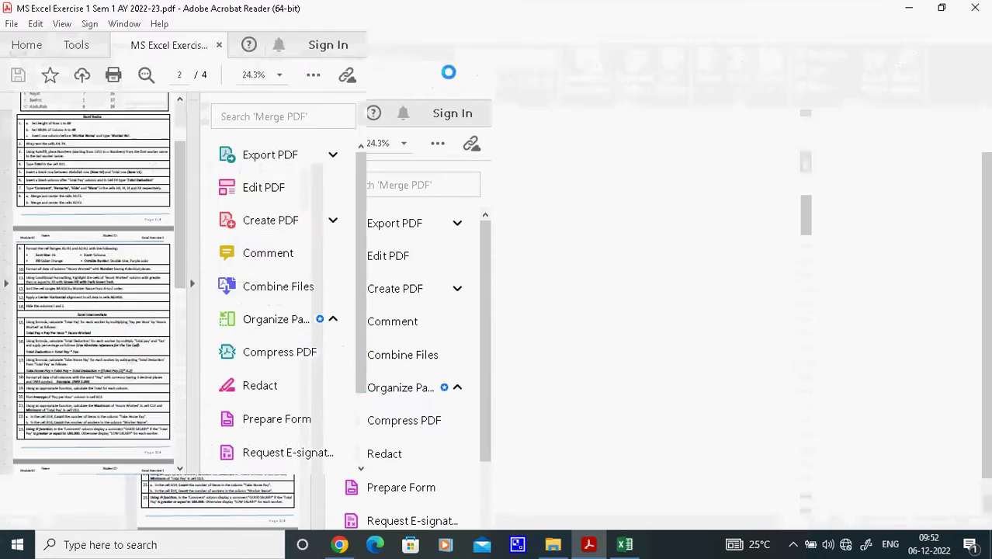
{"action": "left_click_drag", "start_coordinate": [802, 229], "coordinate": [802, 172]}
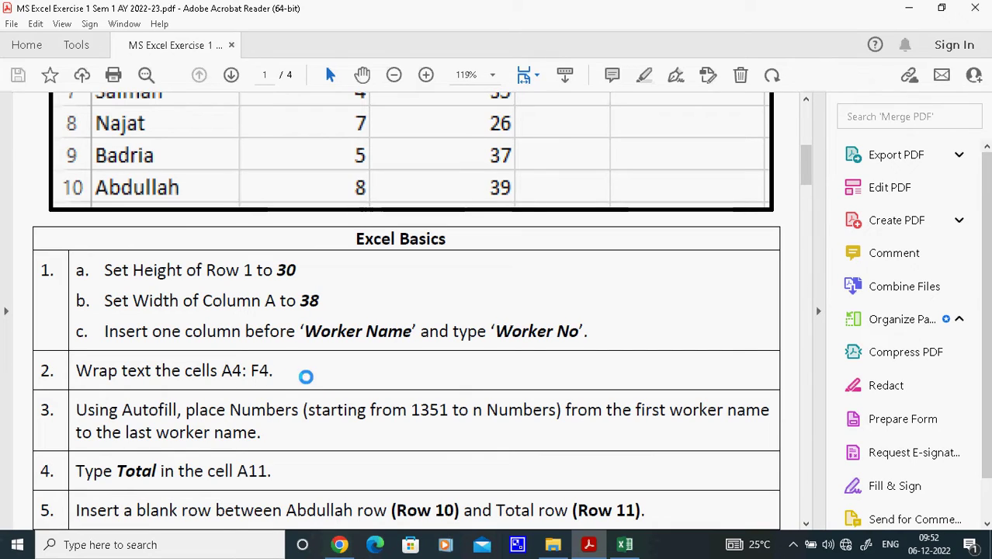
{"action": "left_click_drag", "start_coordinate": [221, 371], "coordinate": [285, 372]}
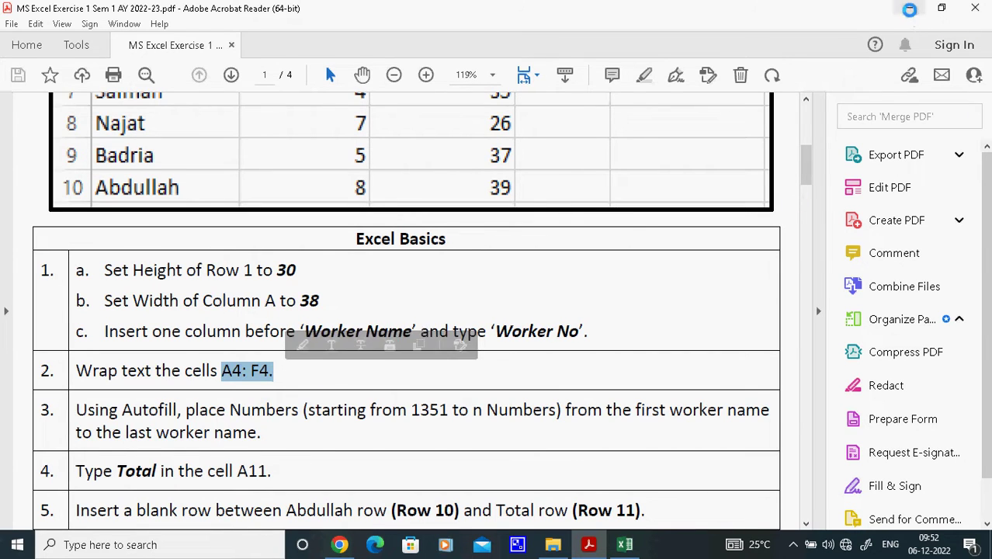
{"action": "left_click", "coordinate": [910, 8]}
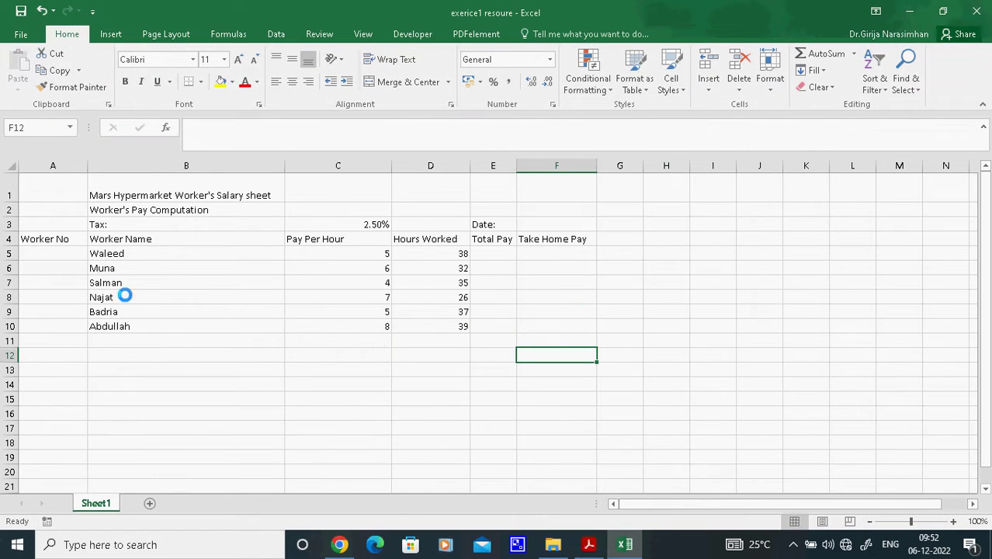
- Narrow the Pay Per Hour and Hours Worked columns and apply Wrap Text to the range B4:F10
{"action": "left_click", "coordinate": [117, 241]}
{"action": "left_click_drag", "start_coordinate": [118, 252], "coordinate": [549, 325]}
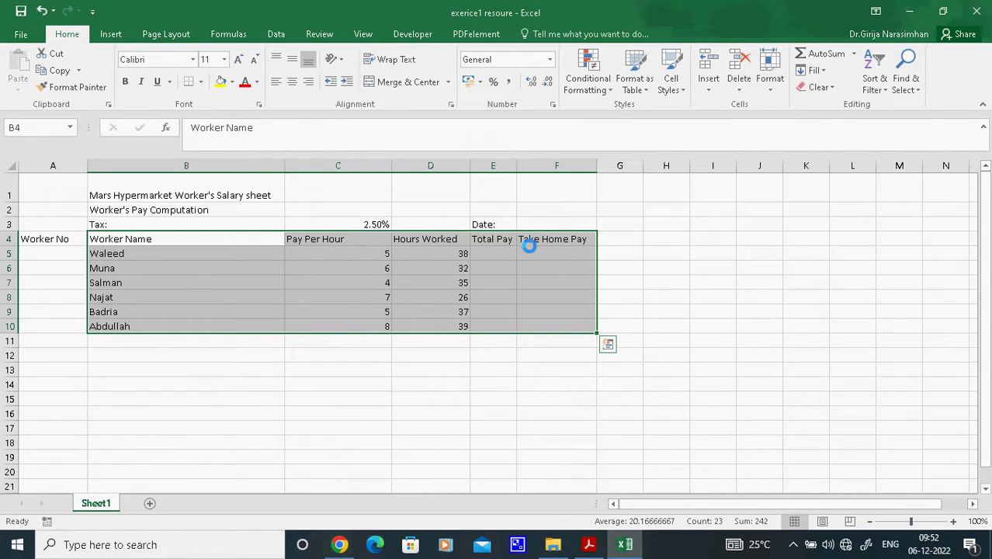
{"action": "left_click_drag", "start_coordinate": [472, 165], "coordinate": [351, 185]}
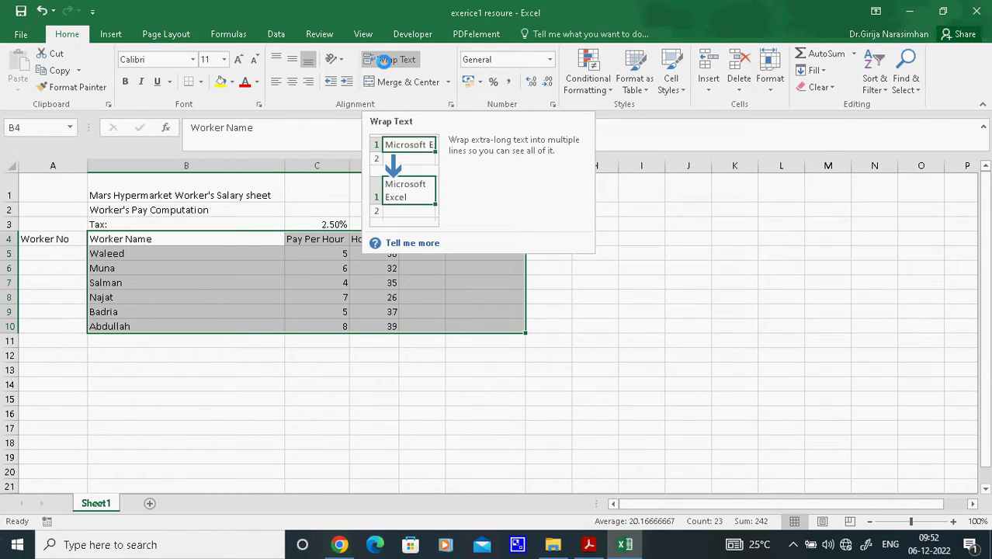
{"action": "left_click", "coordinate": [384, 62]}
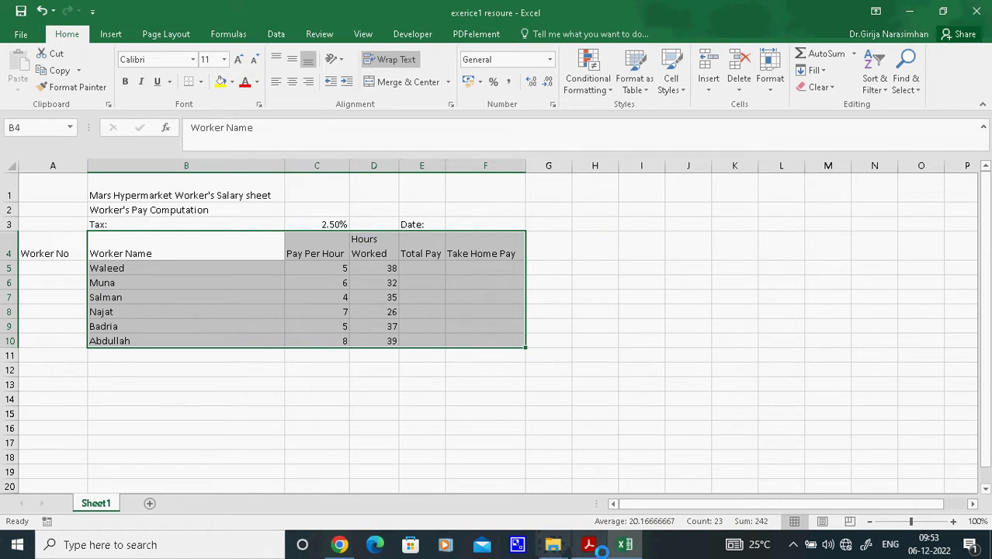
- Check the Autofill task in the exercise PDF and enter the starting number 1351 in cell A5 in Excel
{"action": "left_click", "coordinate": [536, 521]}
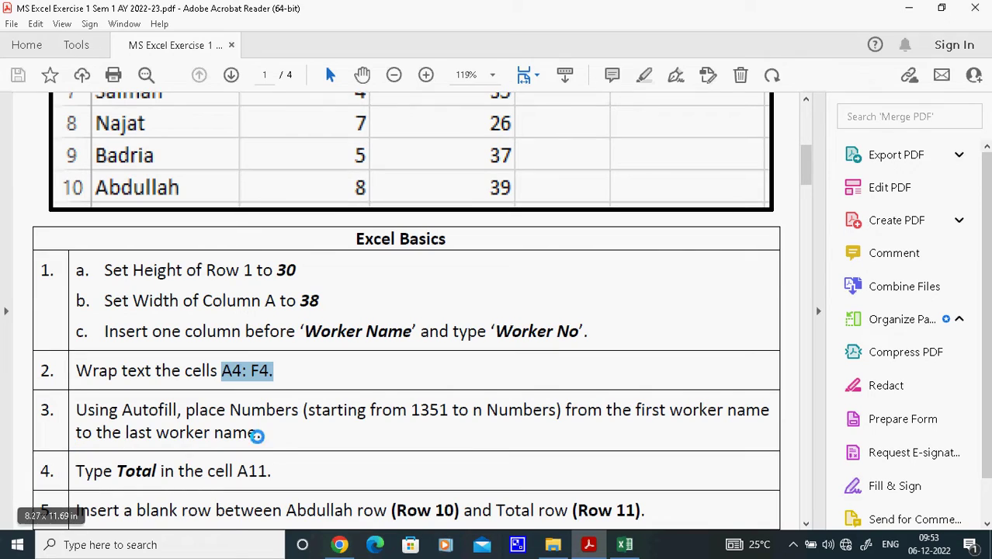
{"action": "left_click", "coordinate": [625, 544]}
{"action": "left_click", "coordinate": [33, 268]}
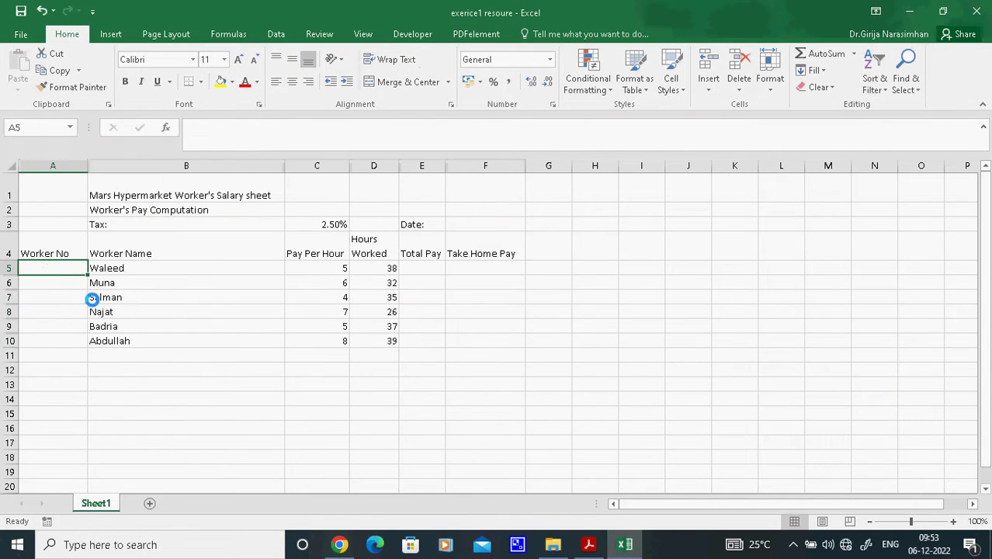
{"action": "type", "text": "1351"}
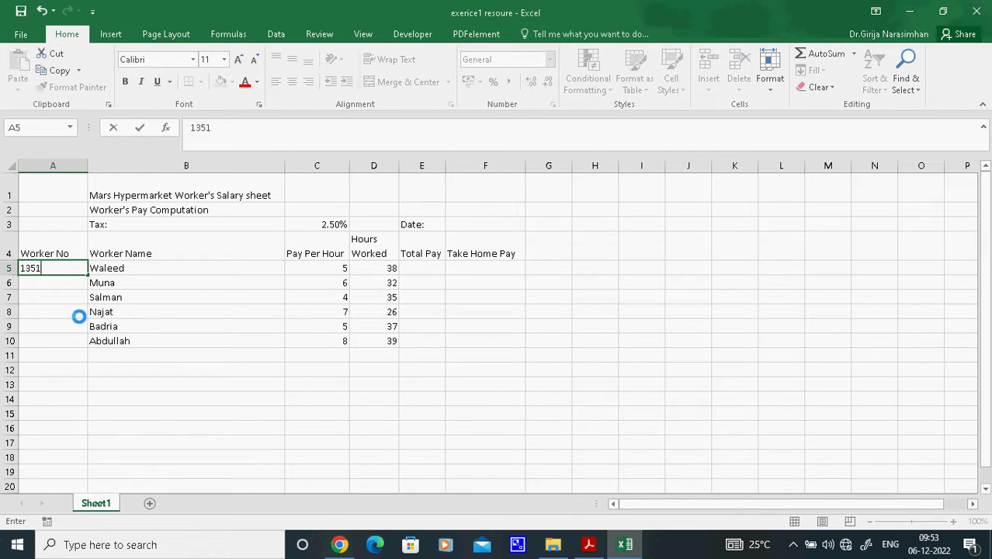
{"action": "left_click", "coordinate": [59, 314]}
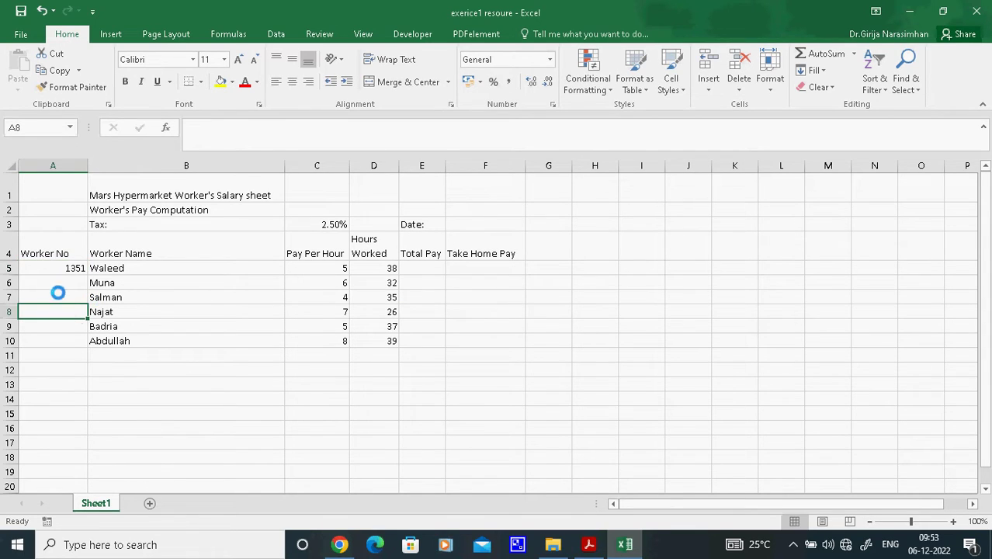
- Try filling the number in A5 down to A10 as plain copies and clear the copies from A6:A10
{"action": "left_click", "coordinate": [60, 268]}
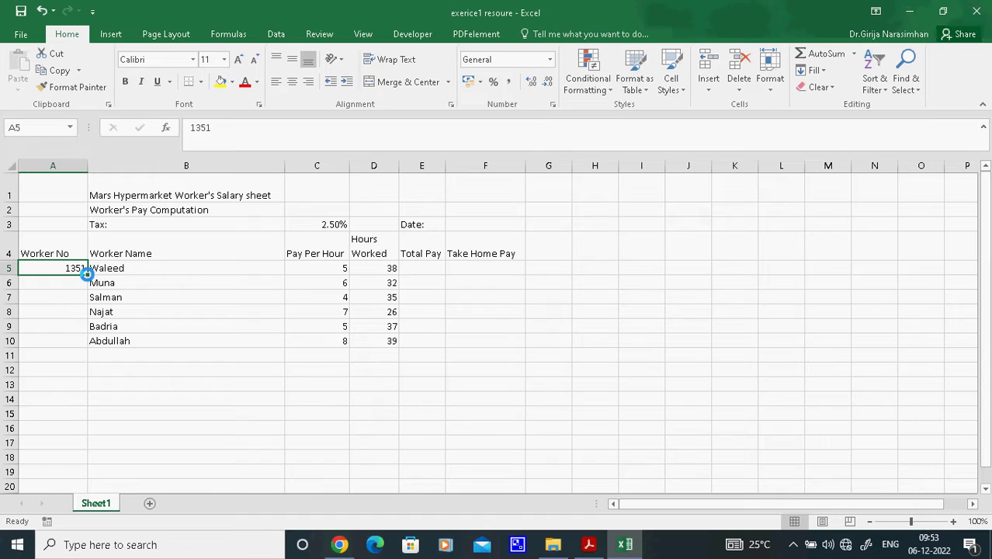
{"action": "left_click_drag", "start_coordinate": [87, 274], "coordinate": [87, 348]}
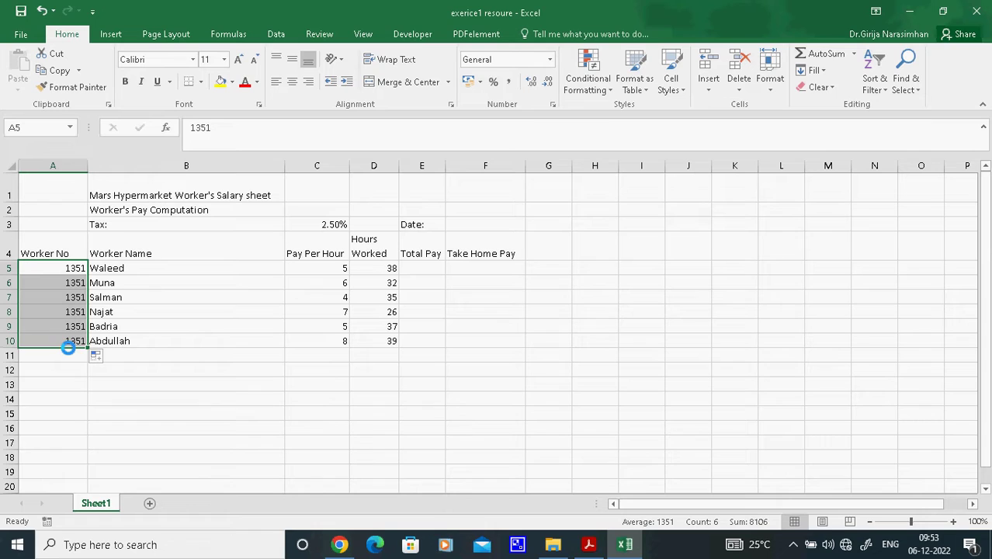
{"action": "left_click", "coordinate": [76, 283]}
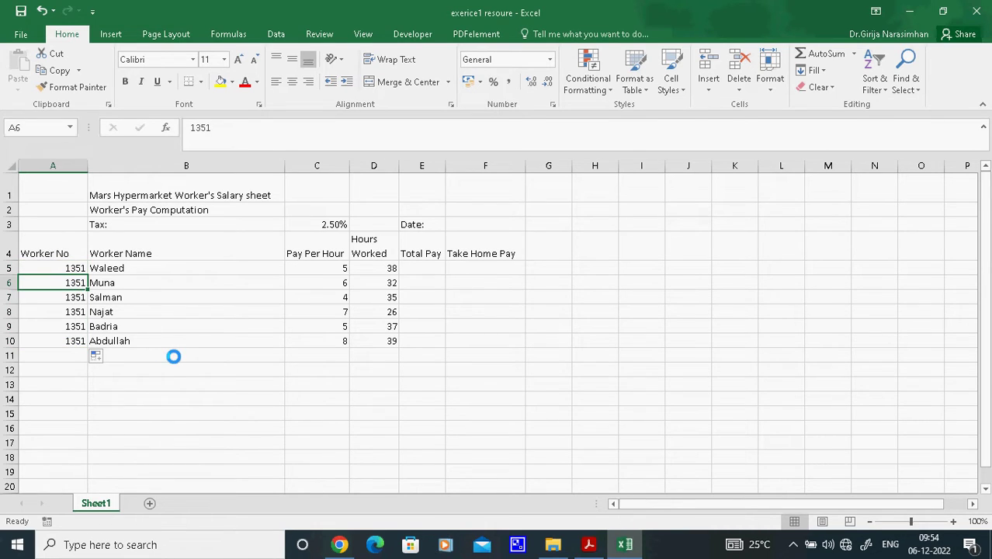
{"action": "key", "text": "Delete"}
{"action": "key", "text": "Down"}
{"action": "key", "text": "Down"}
{"action": "key", "text": "Down"}
{"action": "key", "text": "Down"}
{"action": "left_click", "coordinate": [55, 268]}
{"action": "left_click", "coordinate": [57, 285]}
{"action": "left_click", "coordinate": [57, 298]}
{"action": "left_click", "coordinate": [60, 312]}
{"action": "left_click", "coordinate": [57, 326]}
{"action": "left_click", "coordinate": [57, 341]}
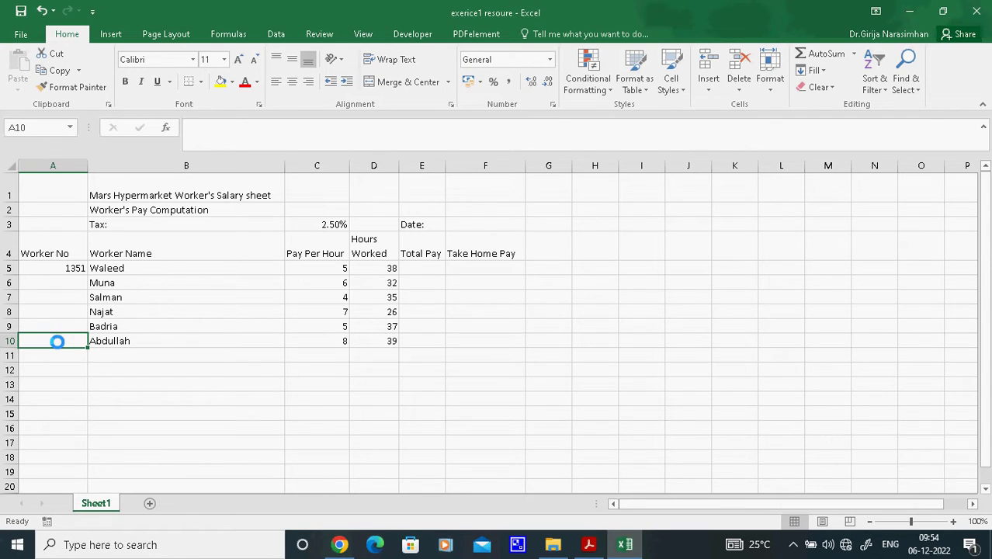
- Autofill the Worker No column from A5 to A10 as a consecutive series from 1351 to 1356
{"action": "left_click", "coordinate": [72, 267]}
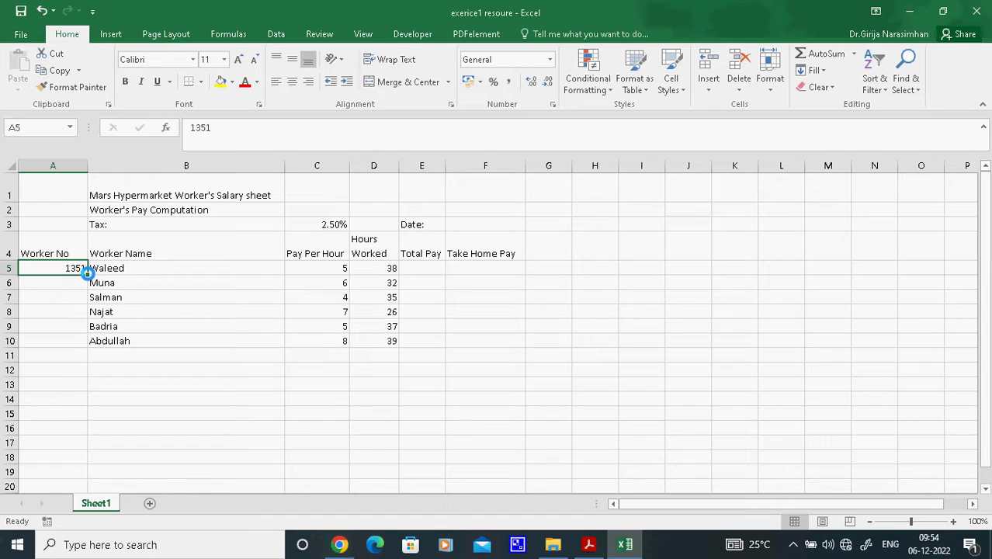
{"action": "left_click_drag", "start_coordinate": [88, 272], "coordinate": [83, 342]}
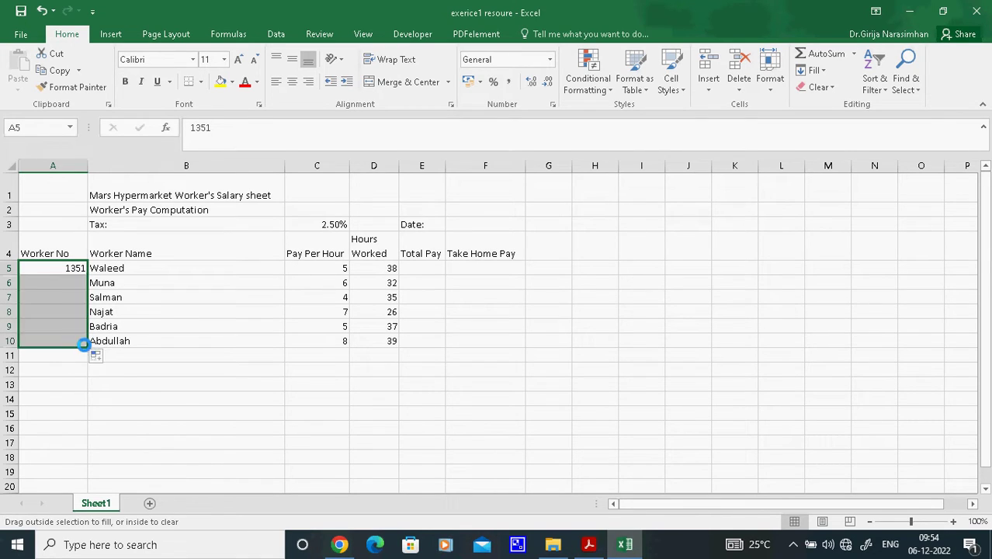
{"action": "left_click", "coordinate": [219, 437]}
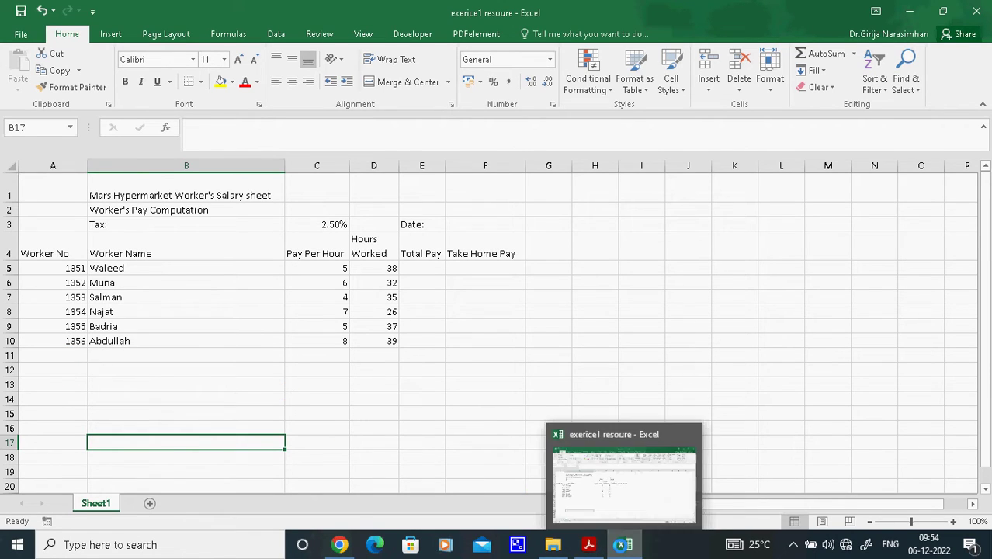
- Check the next task in the exercise PDF and enter "Total" in cell A11 in Excel
{"action": "left_click", "coordinate": [588, 544]}
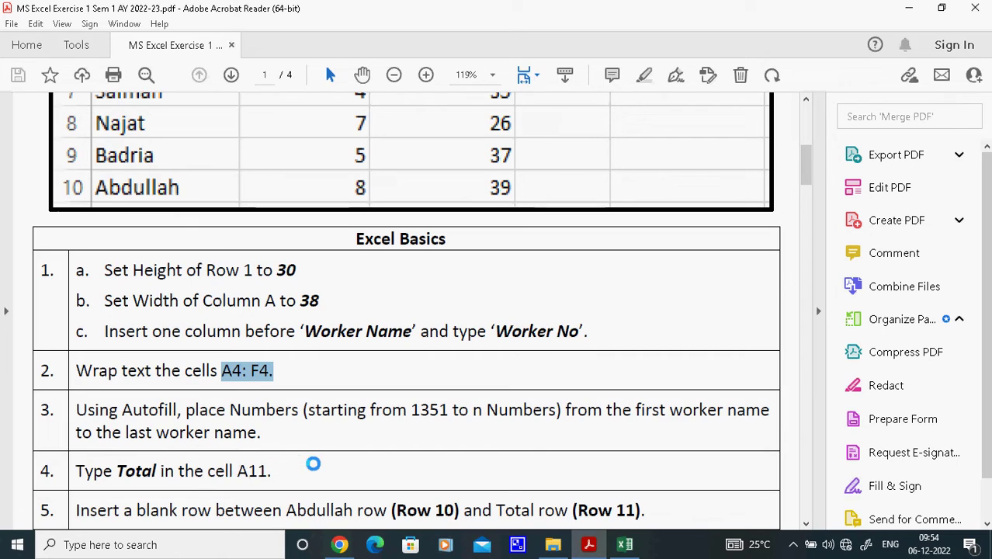
{"action": "left_click", "coordinate": [625, 544]}
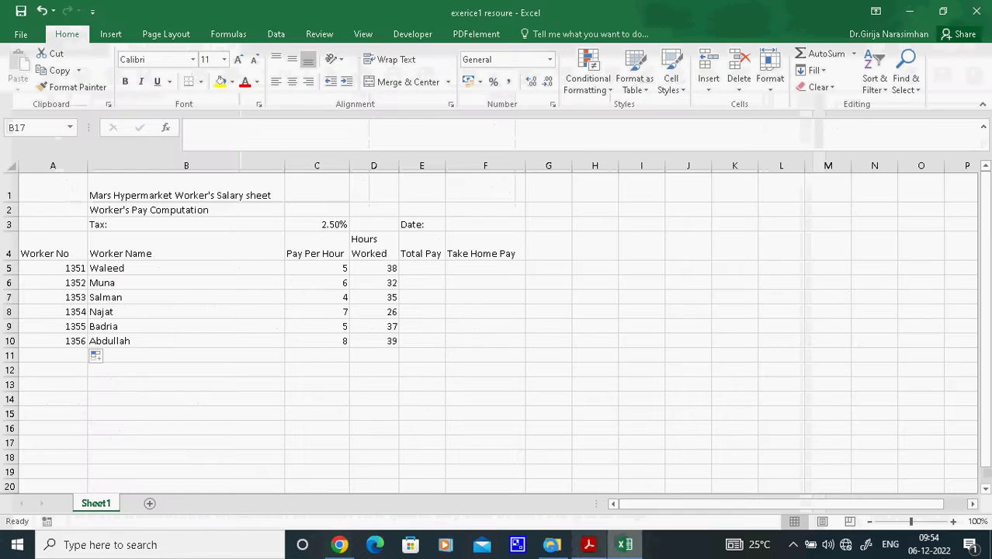
{"action": "left_click", "coordinate": [37, 355]}
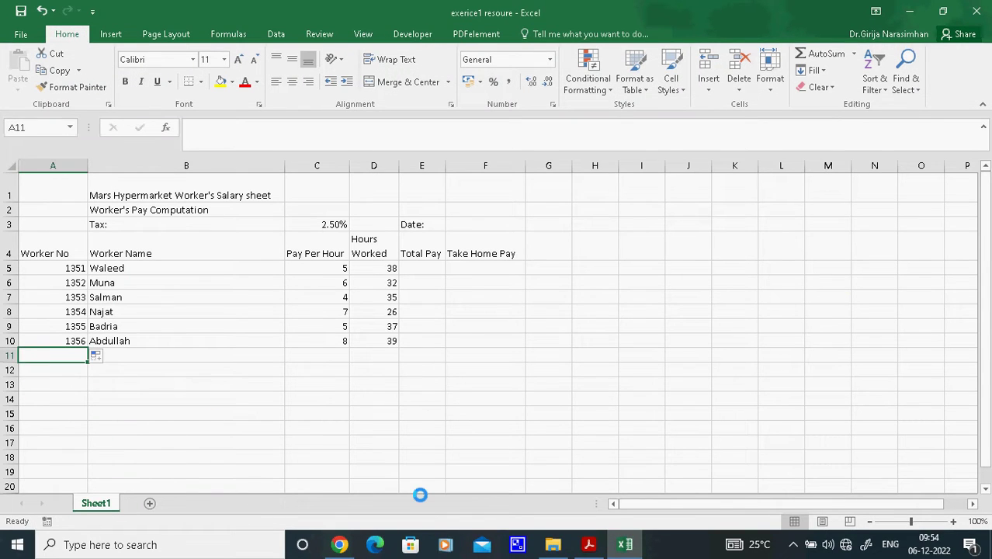
{"action": "type", "text": "T"}
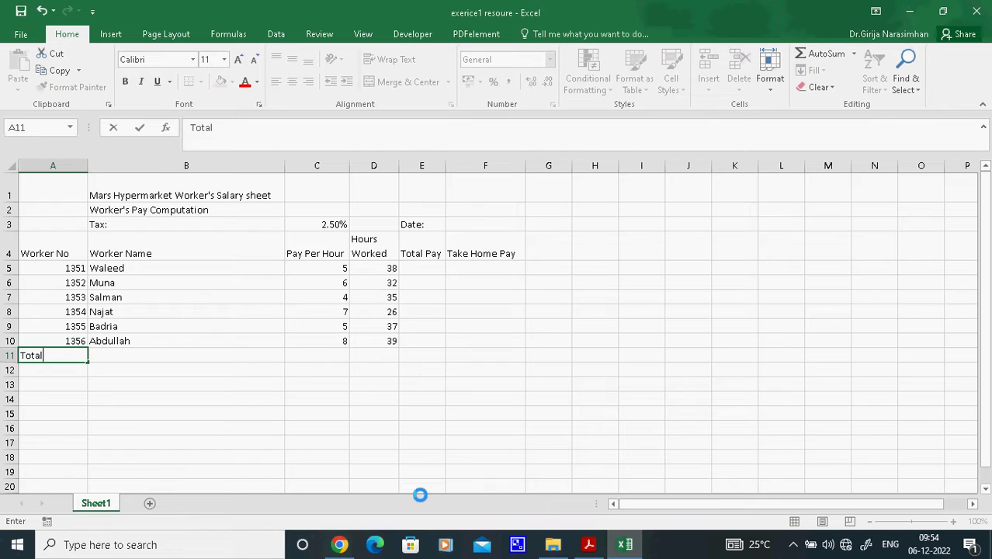
- Complete the "Total" entry in cell A11 and reselect the cell
{"action": "type", "text": "otal"}
{"action": "left_click", "coordinate": [115, 408]}
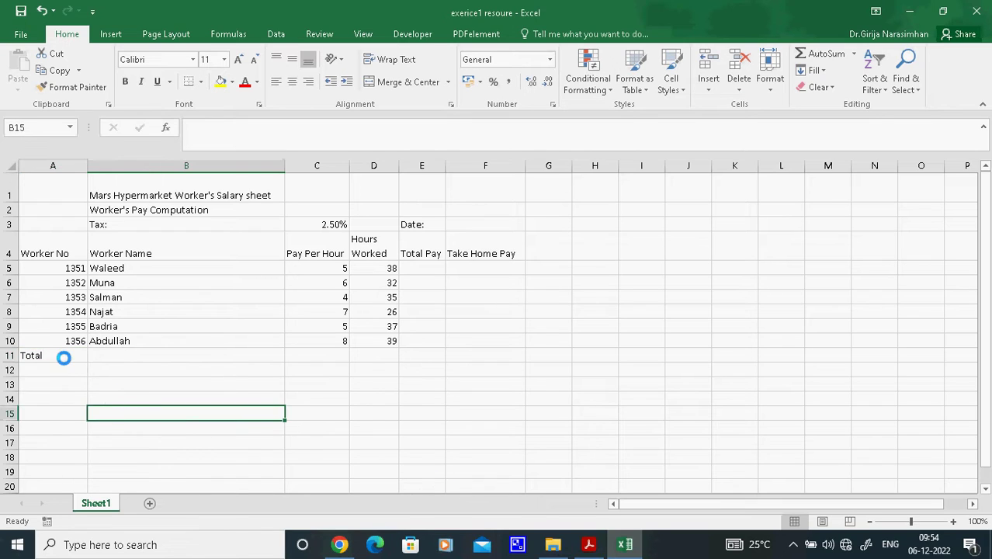
{"action": "left_click", "coordinate": [64, 354]}
- Check task 5 in the exercise PDF and insert a blank row in Excel between the Abdullah row and the Total row
{"action": "left_click", "coordinate": [588, 544]}
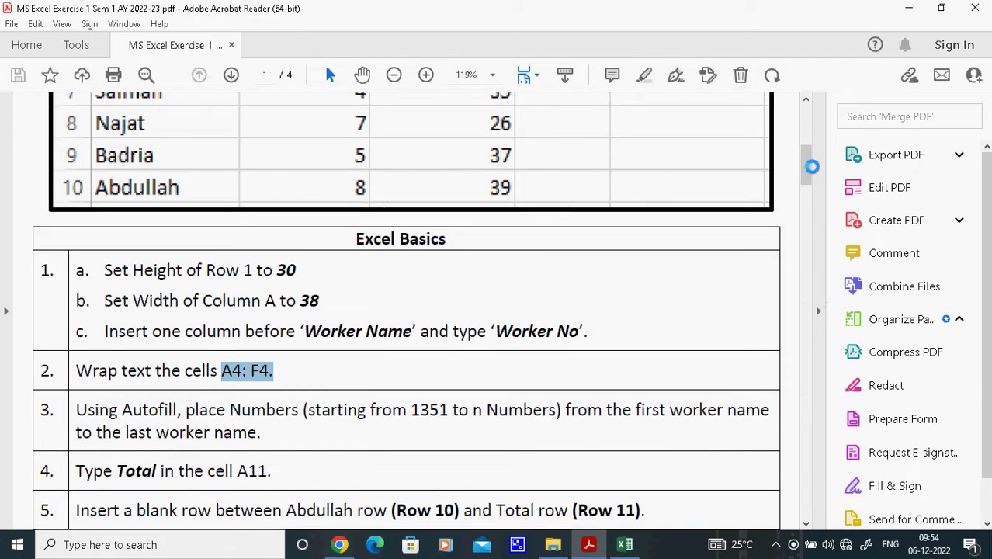
{"action": "scroll", "coordinate": [795, 200], "scroll_direction": "down", "scroll_amount": 4}
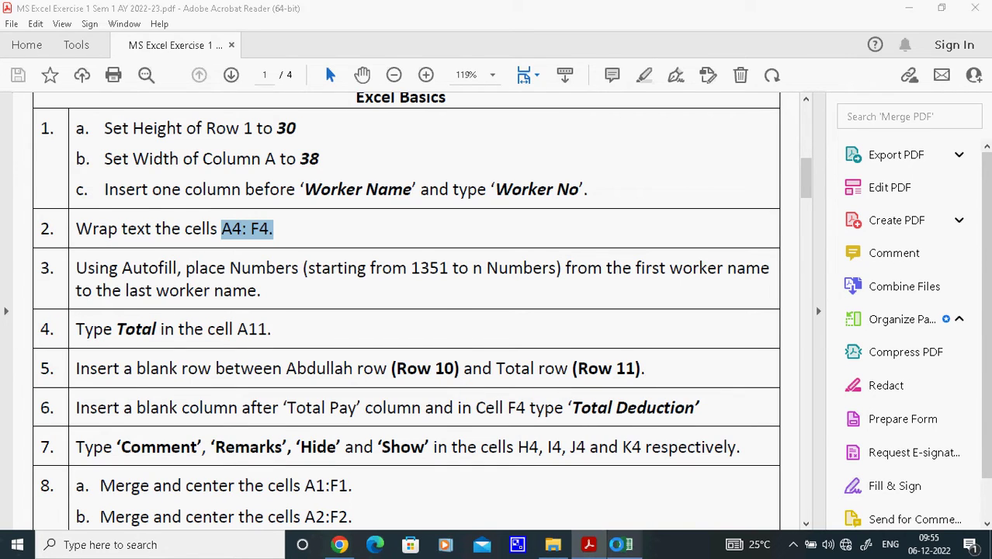
{"action": "left_click", "coordinate": [621, 544]}
{"action": "left_click", "coordinate": [37, 340]}
{"action": "left_click", "coordinate": [44, 358]}
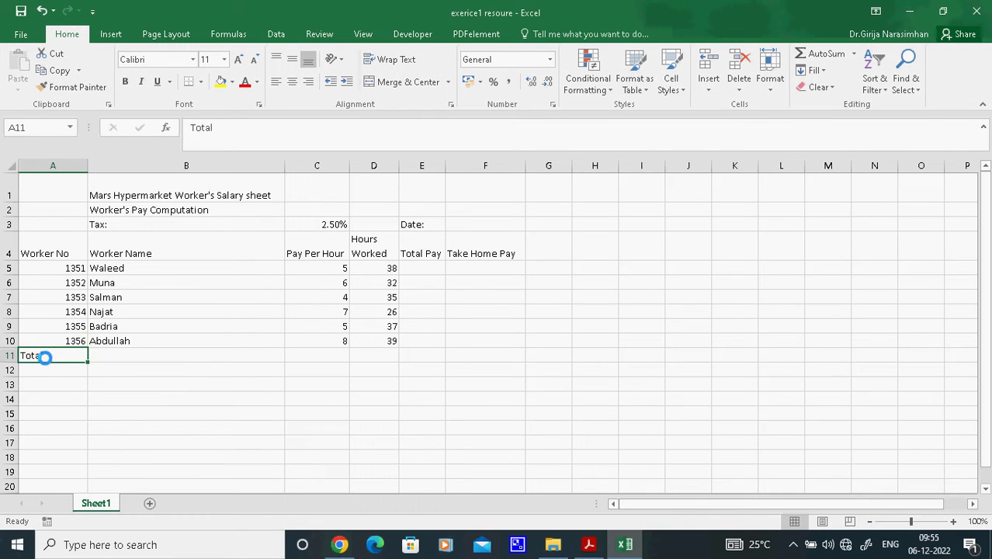
{"action": "left_click", "coordinate": [8, 355]}
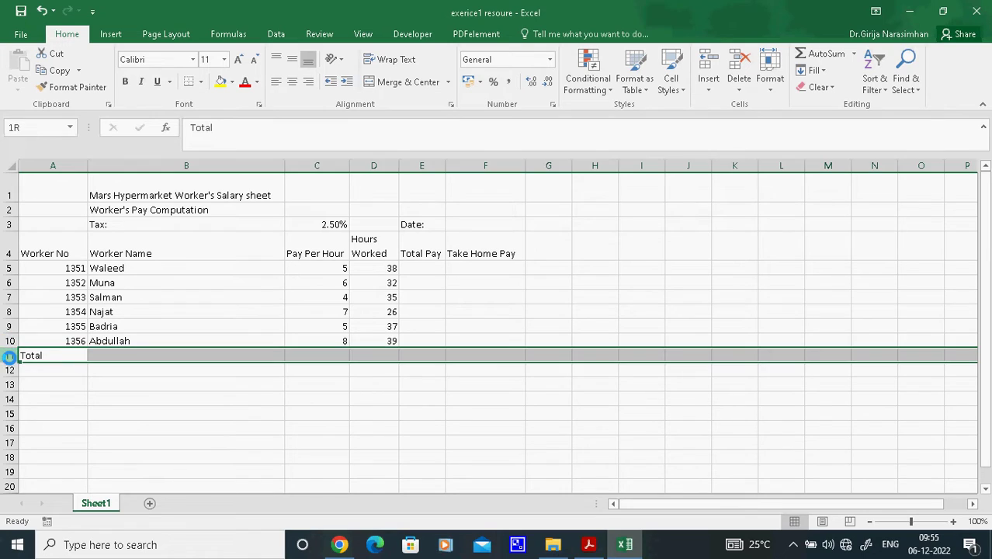
{"action": "left_click", "coordinate": [80, 364]}
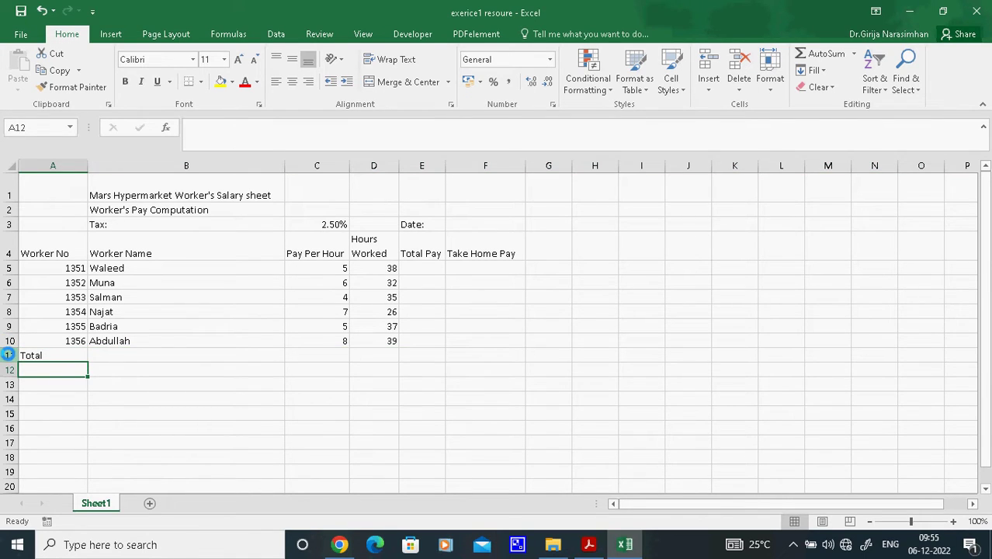
{"action": "left_click", "coordinate": [7, 354]}
{"action": "right_click", "coordinate": [8, 355]}
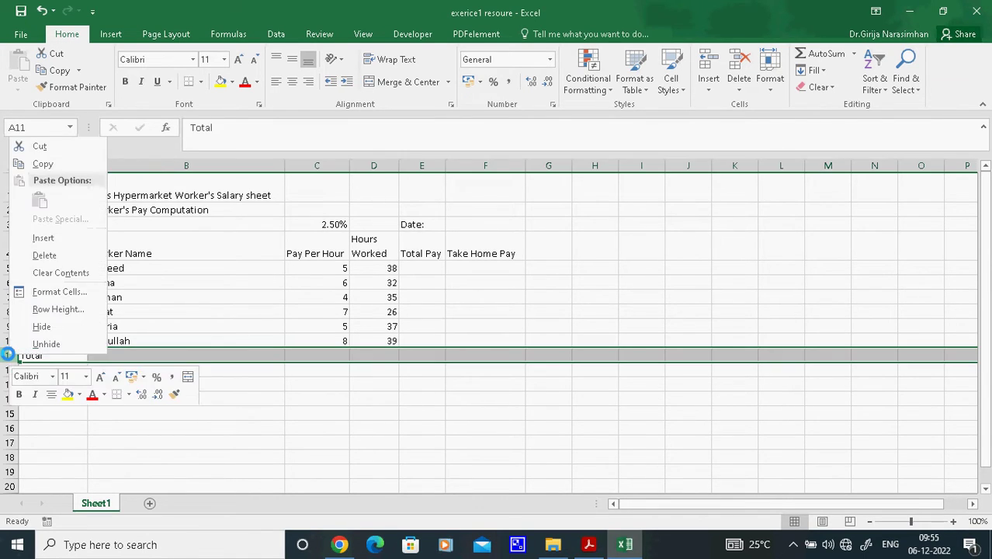
{"action": "left_click", "coordinate": [40, 239]}
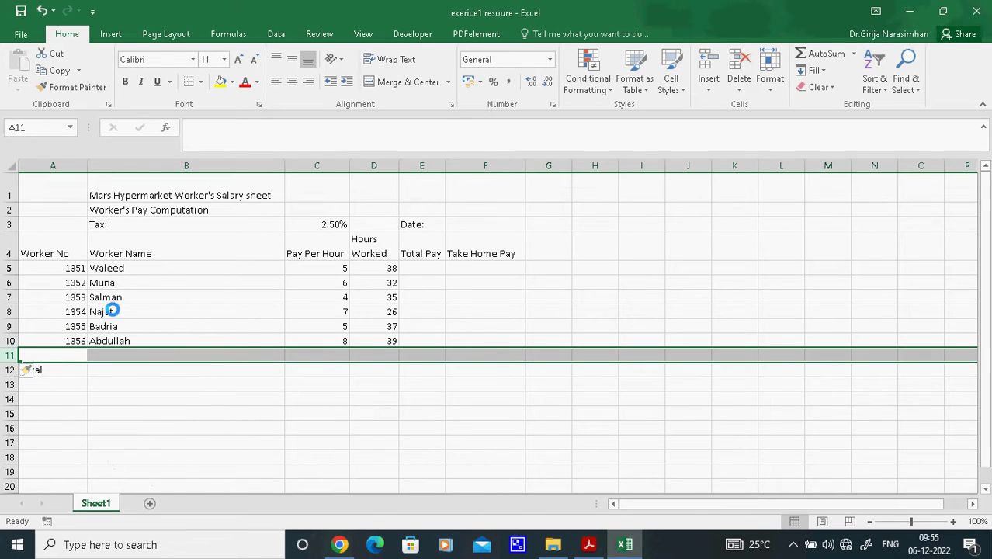
- Delete the blank row 11 and insert it again above the Total row
{"action": "left_click", "coordinate": [77, 370]}
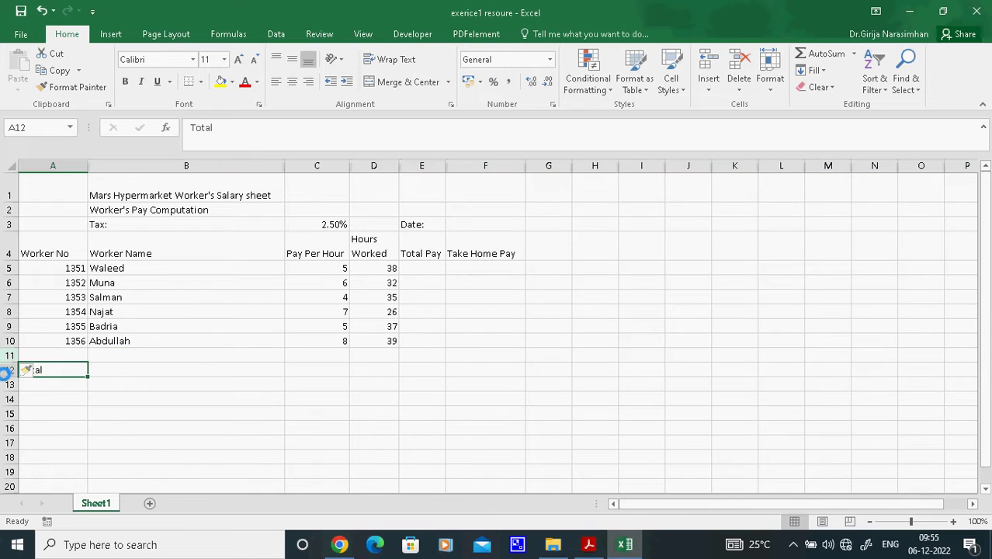
{"action": "left_click", "coordinate": [6, 369]}
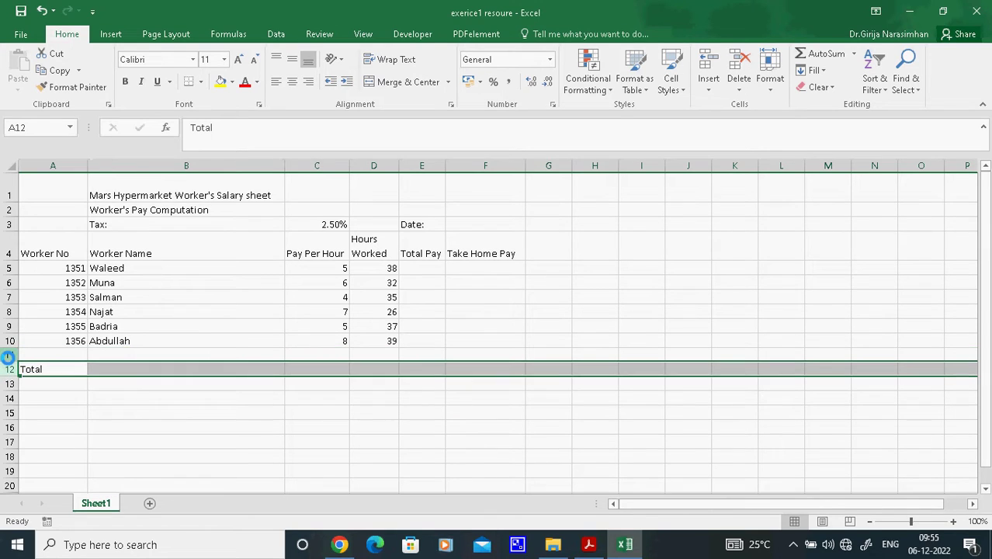
{"action": "right_click", "coordinate": [10, 355]}
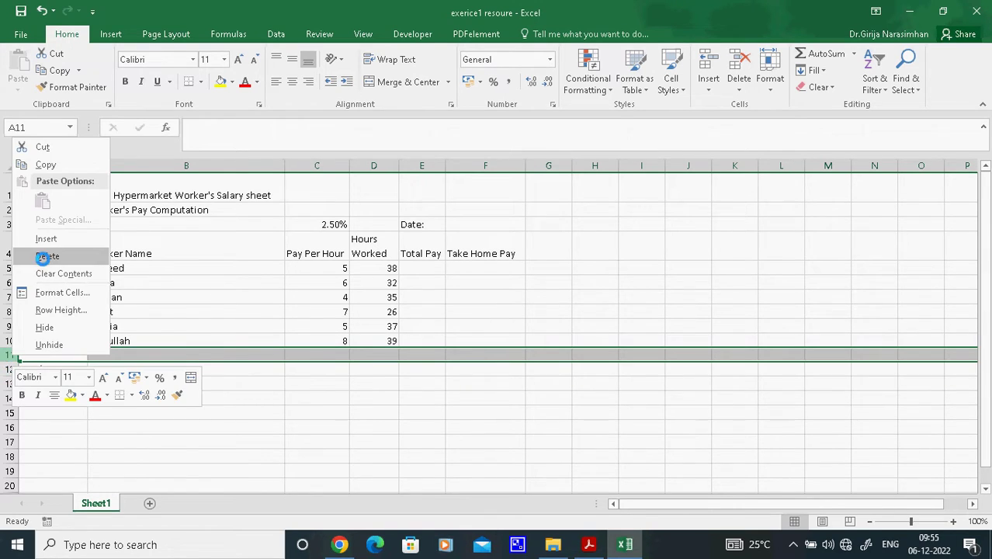
{"action": "left_click", "coordinate": [47, 255]}
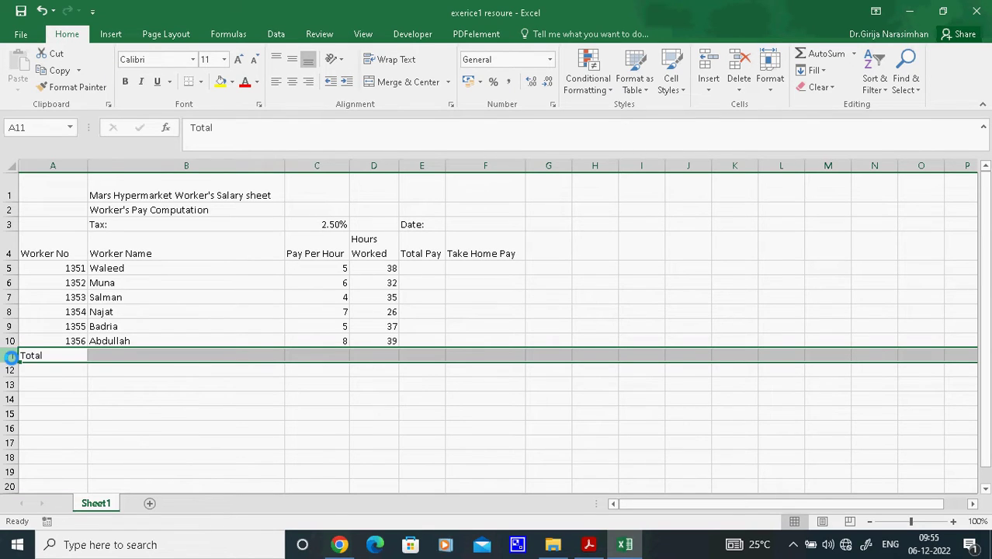
{"action": "right_click", "coordinate": [11, 355]}
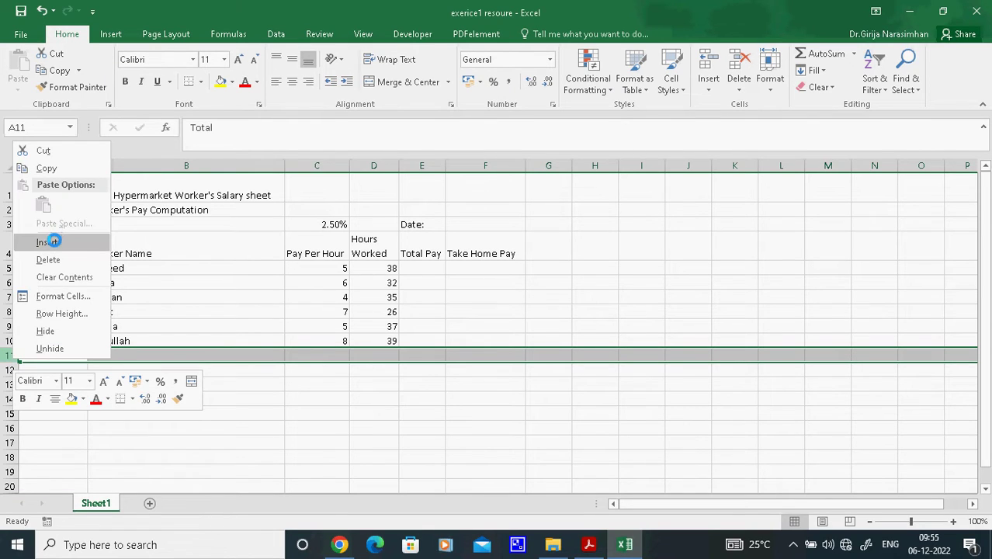
{"action": "left_click", "coordinate": [46, 242]}
{"action": "left_click", "coordinate": [141, 412]}
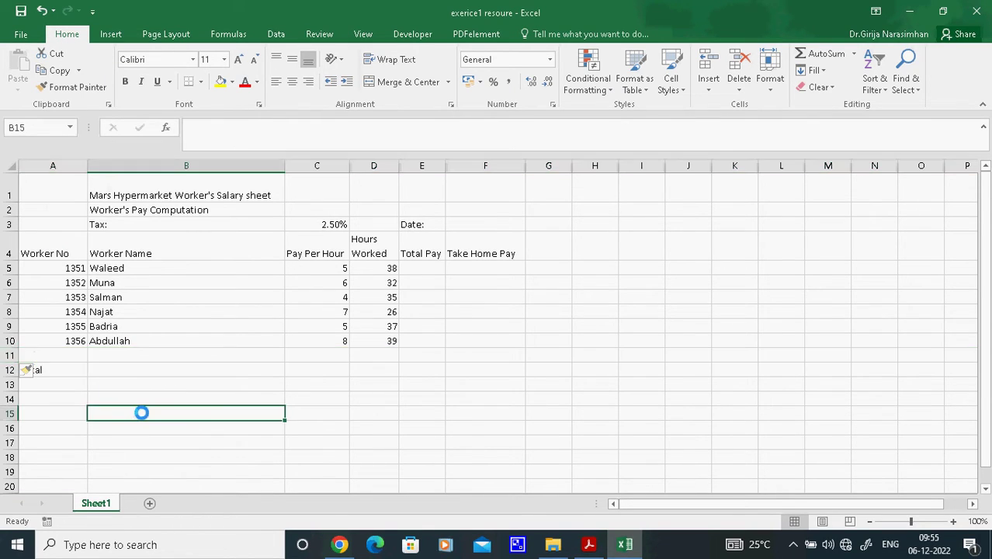
{"action": "left_click", "coordinate": [55, 367]}
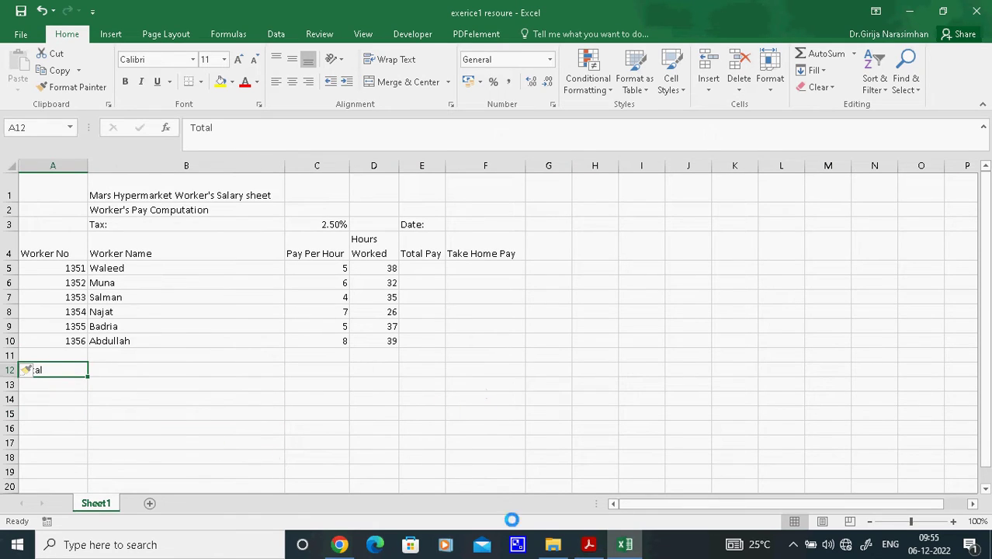
- Check task 6 in the exercise PDF and insert a blank column in Excel between Total Pay and Take Home Pay
{"action": "left_click", "coordinate": [339, 544]}
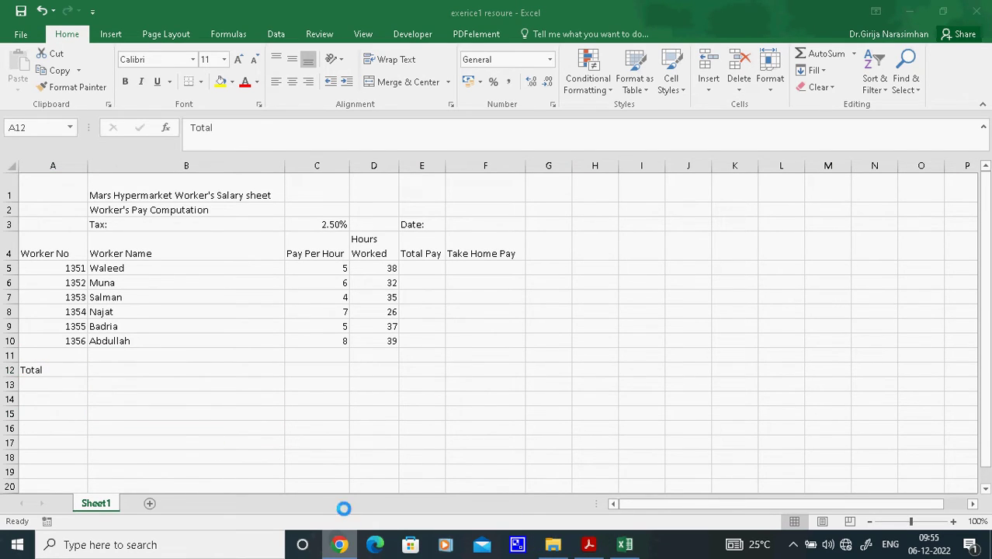
{"action": "left_click", "coordinate": [588, 544]}
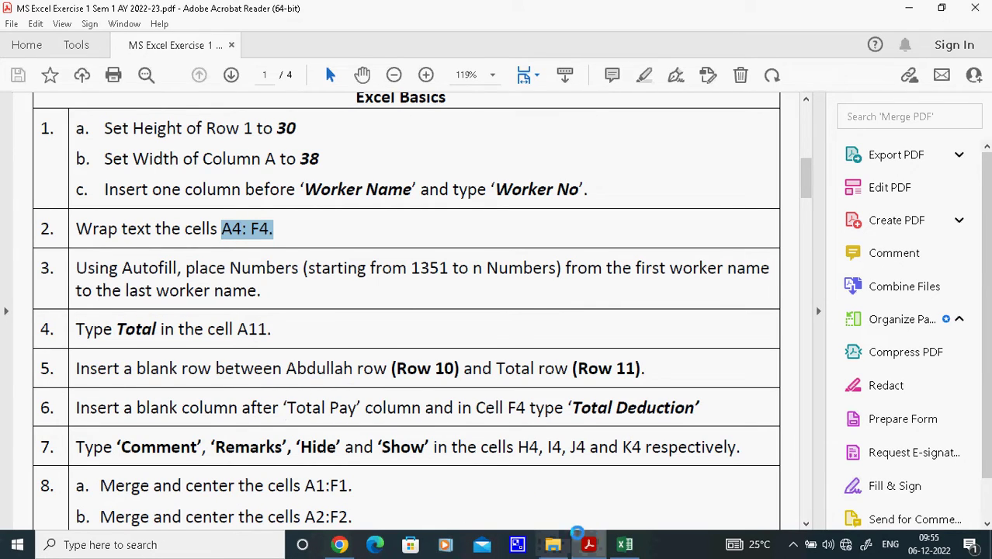
{"action": "mouse_move", "coordinate": [625, 544]}
{"action": "left_click", "coordinate": [640, 475]}
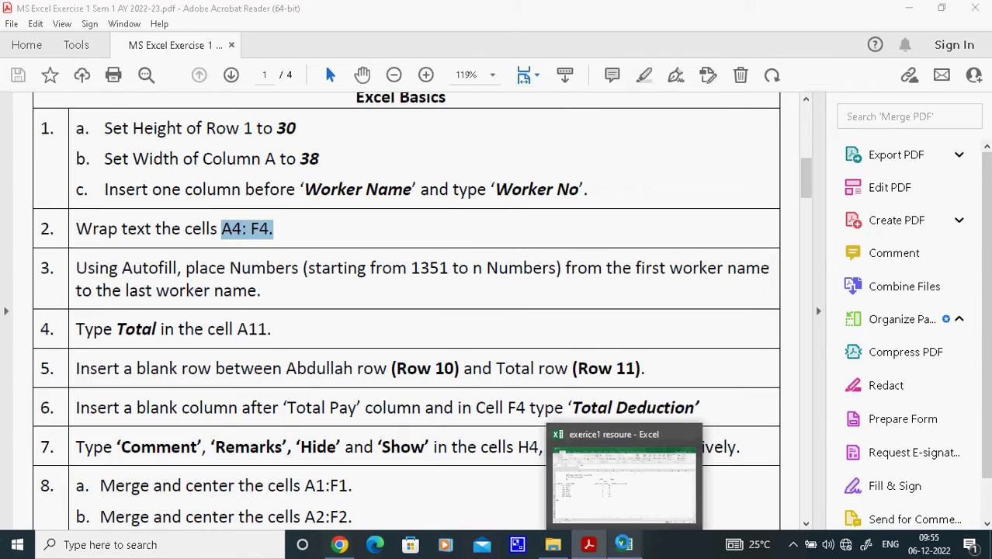
{"action": "left_click", "coordinate": [464, 325]}
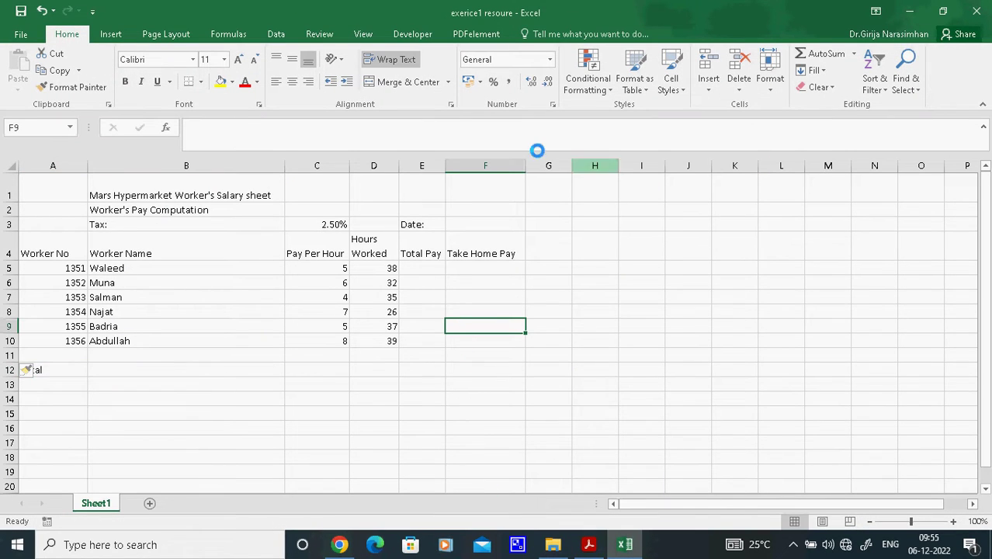
{"action": "left_click", "coordinate": [485, 166]}
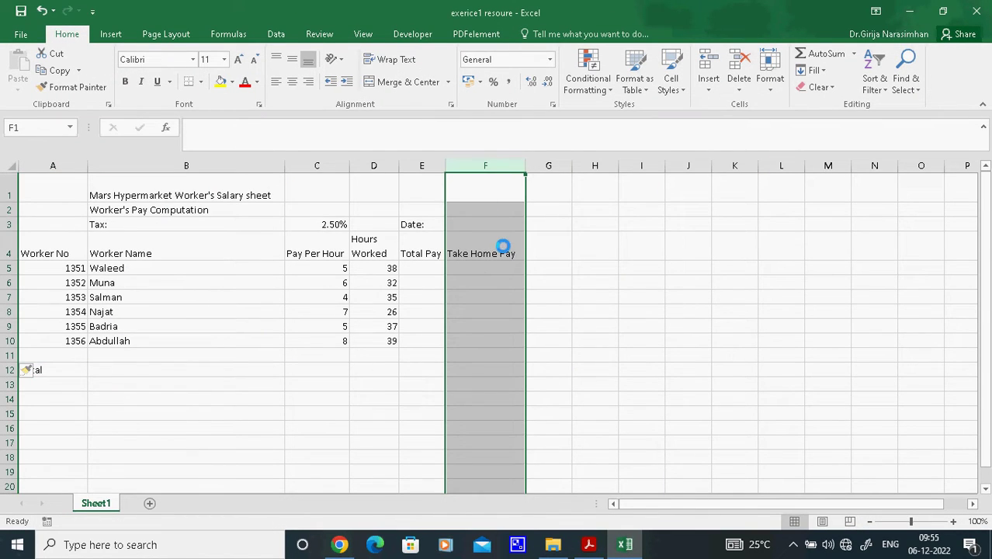
{"action": "left_click", "coordinate": [418, 257]}
{"action": "left_click", "coordinate": [433, 167]}
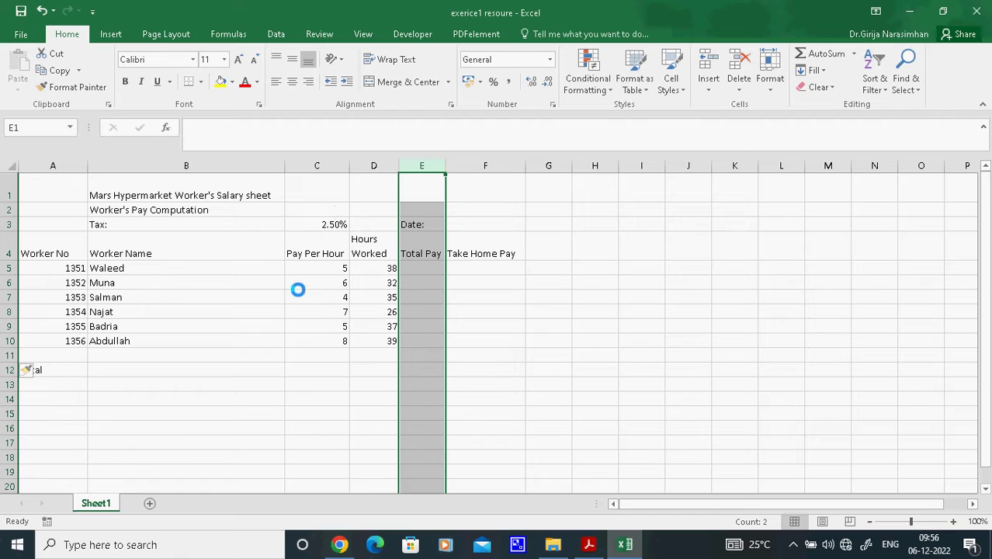
{"action": "left_click", "coordinate": [505, 167]}
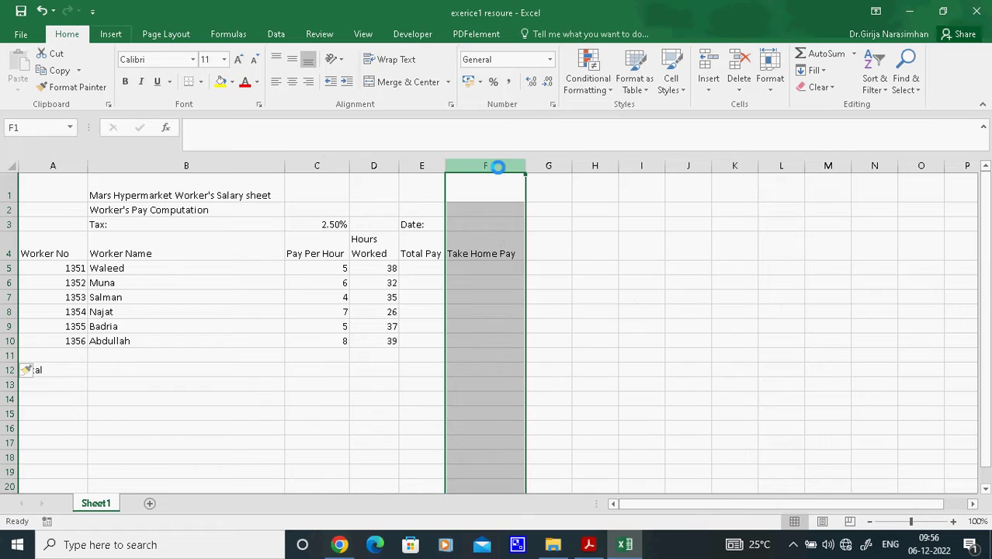
{"action": "right_click", "coordinate": [498, 167]}
{"action": "left_click", "coordinate": [529, 268]}
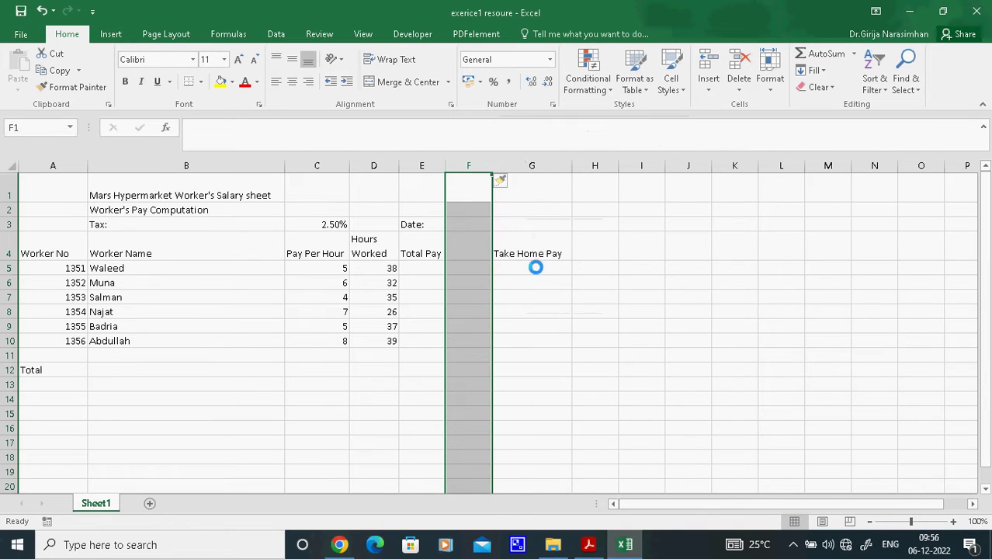
{"action": "left_click", "coordinate": [461, 266]}
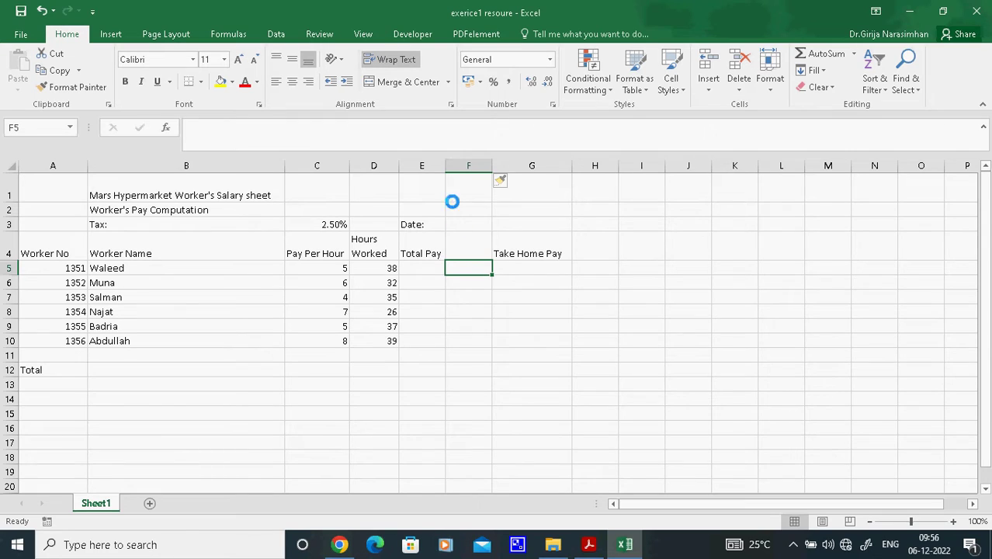
- Insert a blank column before the Total Pay column and delete that new column
{"action": "left_click", "coordinate": [436, 166]}
{"action": "right_click", "coordinate": [436, 167]}
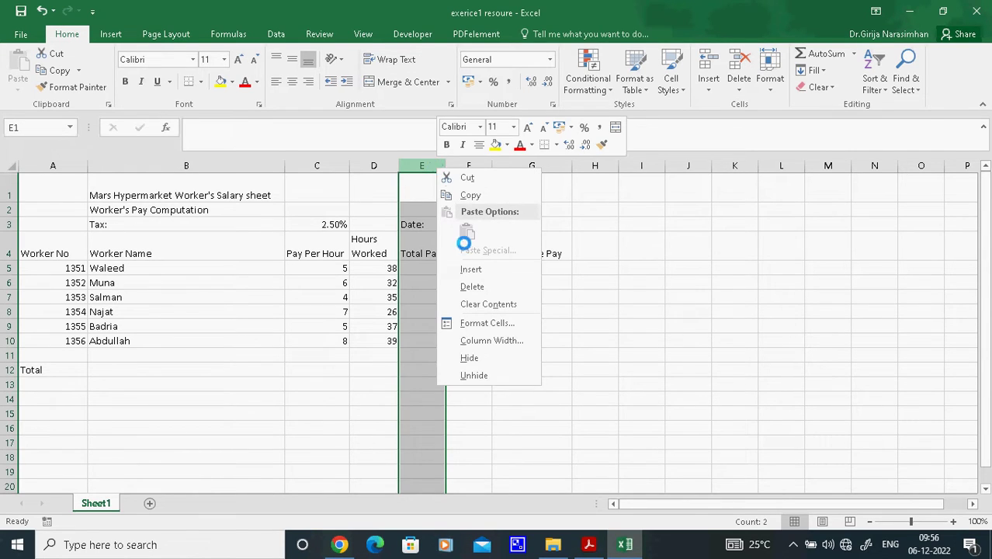
{"action": "left_click", "coordinate": [471, 269]}
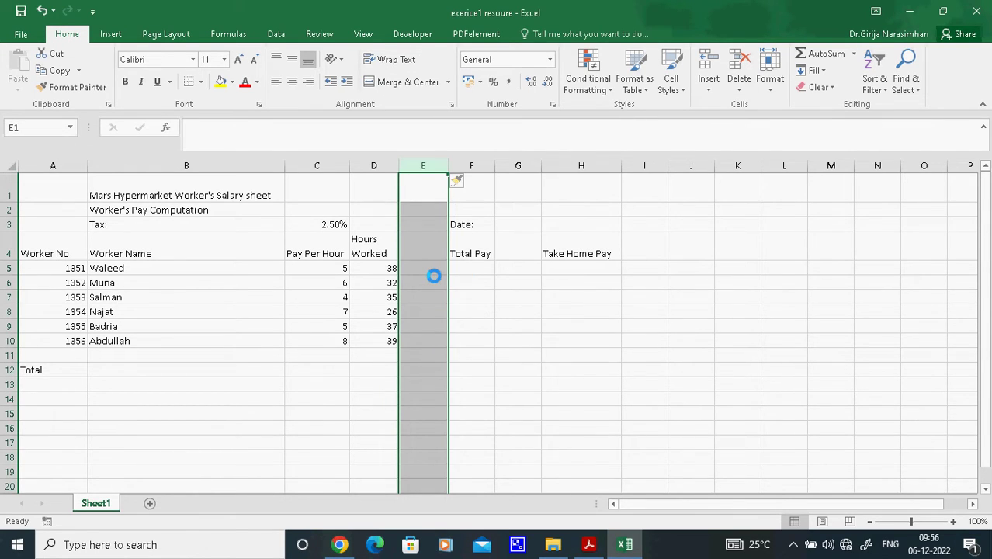
{"action": "right_click", "coordinate": [427, 167]}
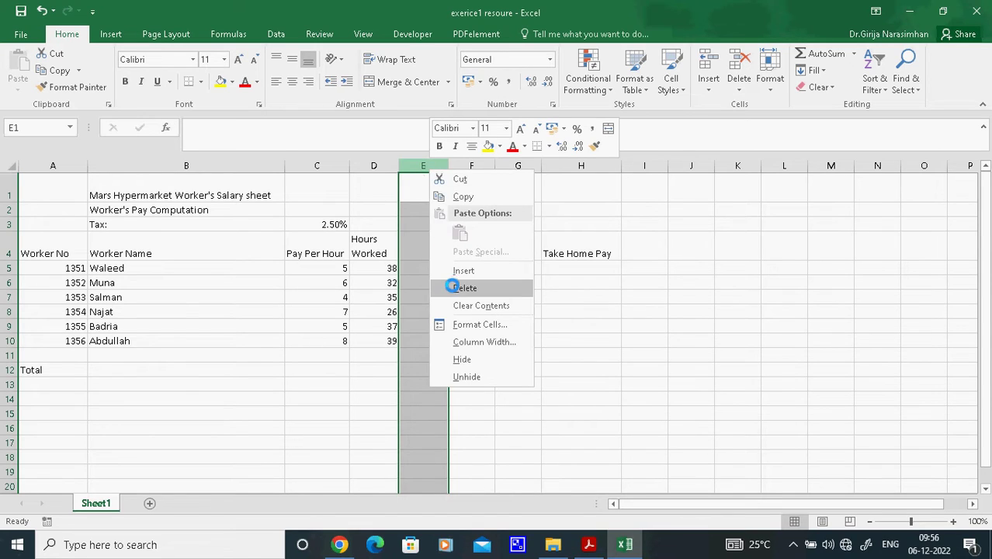
{"action": "left_click", "coordinate": [454, 287]}
{"action": "left_click", "coordinate": [539, 260]}
- Delete the blank column F, reinsert it before the Take Home Pay column and select cell F4
{"action": "left_click", "coordinate": [475, 254]}
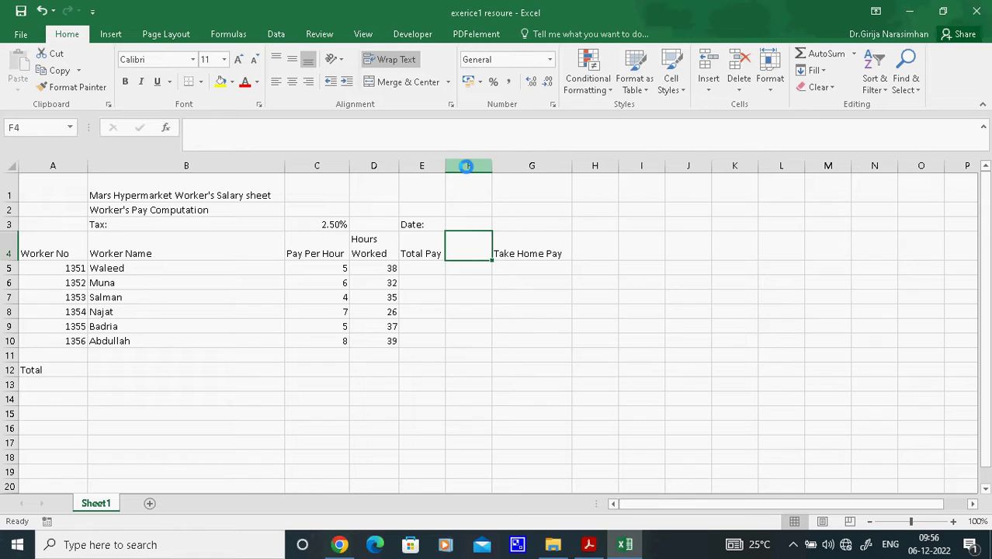
{"action": "right_click", "coordinate": [466, 165]}
{"action": "left_click", "coordinate": [497, 288]}
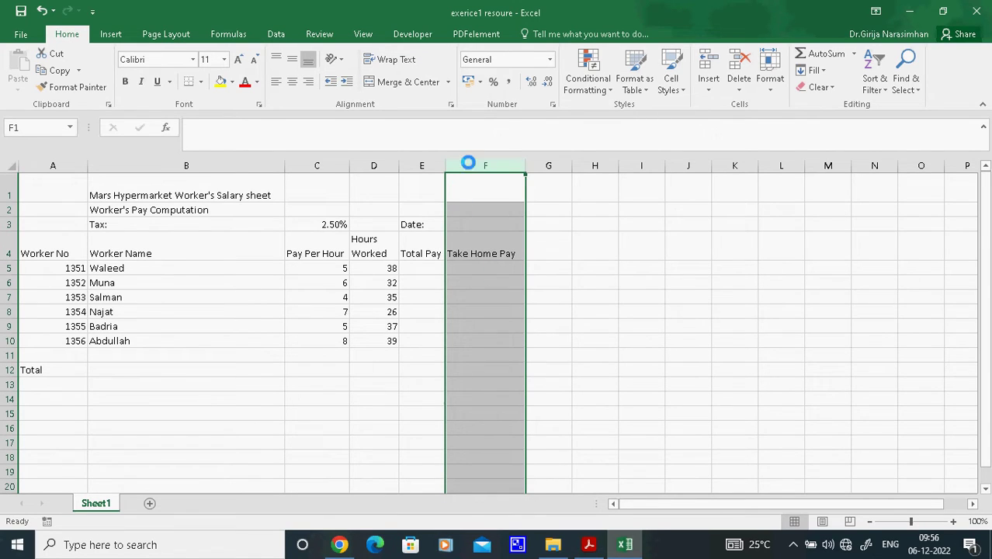
{"action": "right_click", "coordinate": [470, 166]}
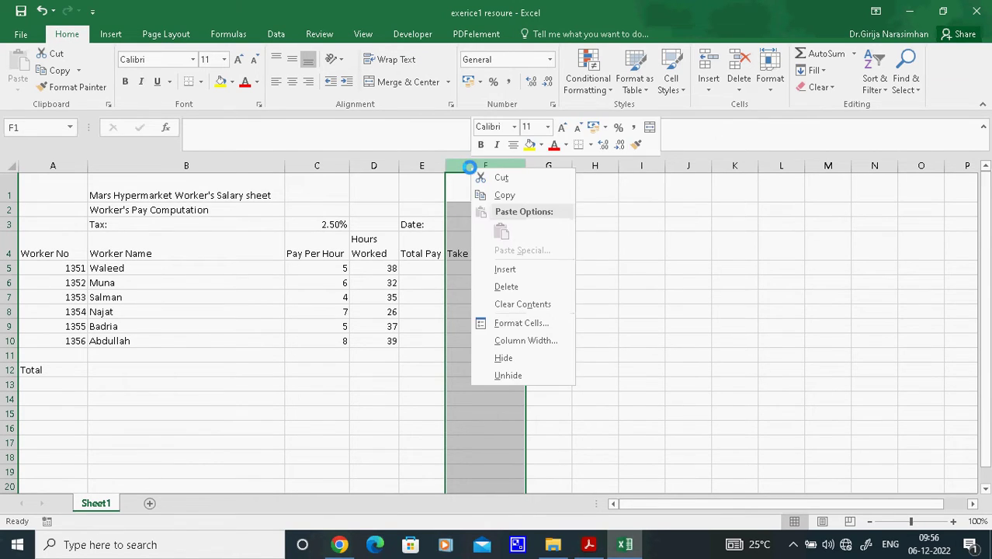
{"action": "left_click", "coordinate": [512, 266]}
{"action": "left_click", "coordinate": [458, 247]}
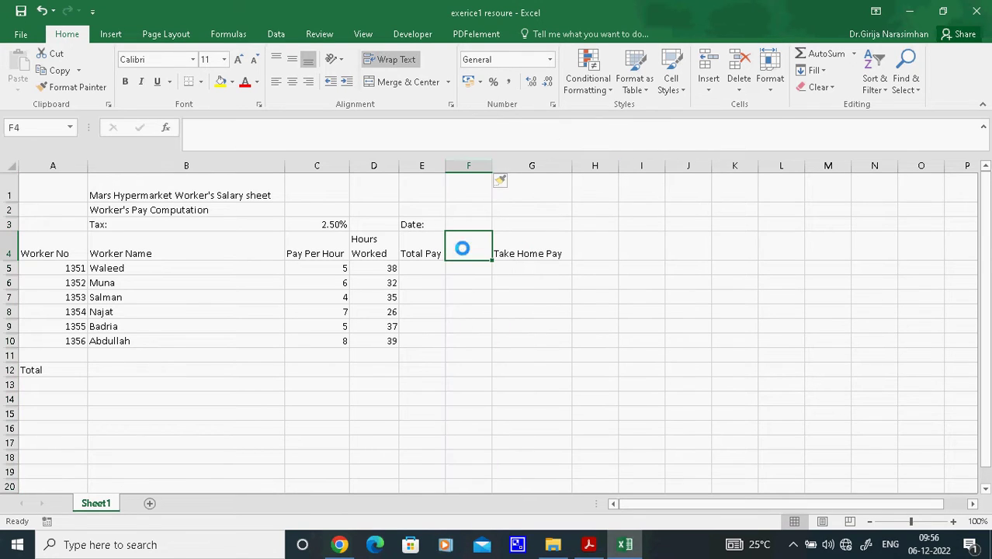
- Copy the text Total Deduction from task 6 in the exercise PDF and paste it into cell F4 in Excel
{"action": "left_click", "coordinate": [588, 544]}
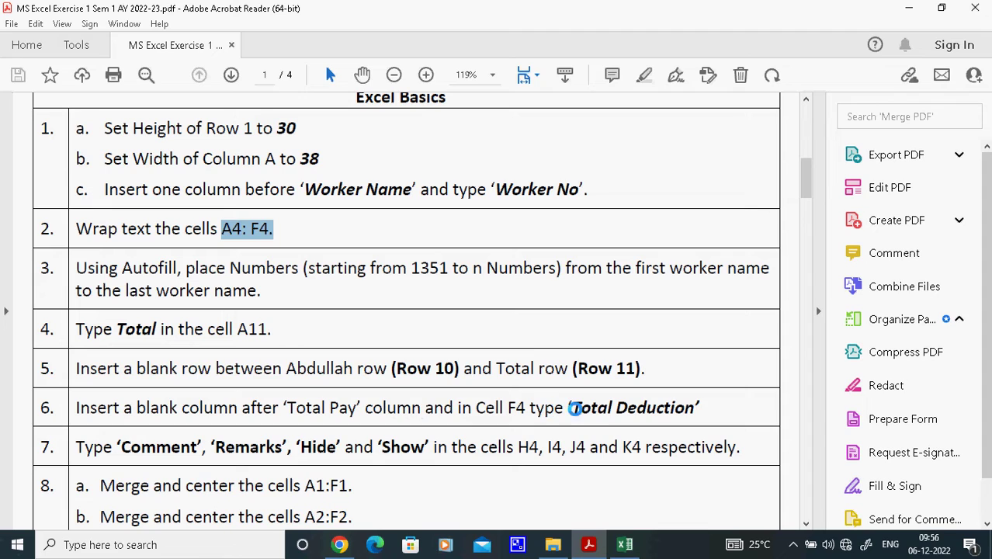
{"action": "left_click", "coordinate": [576, 409]}
{"action": "left_click_drag", "start_coordinate": [576, 409], "coordinate": [675, 411]}
{"action": "right_click", "coordinate": [641, 411]}
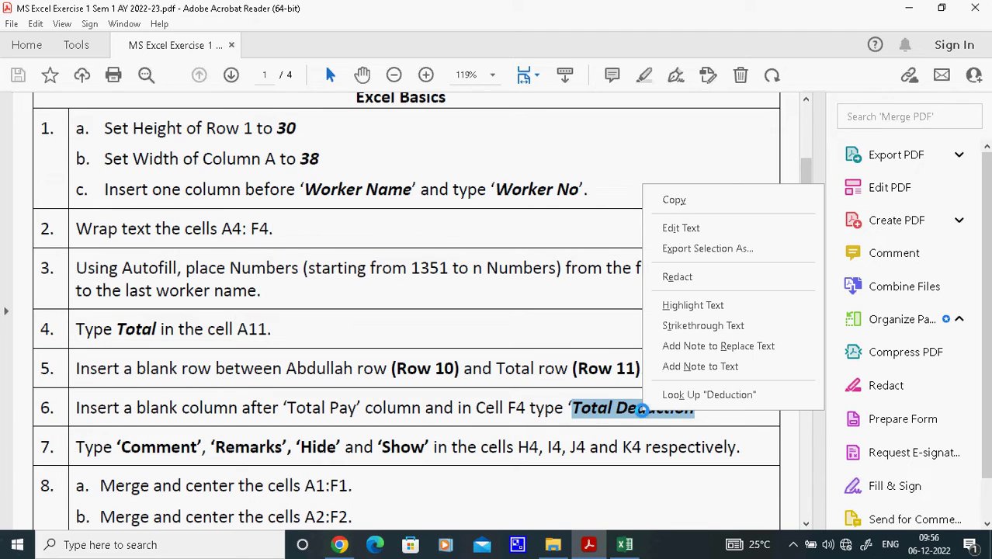
{"action": "left_click", "coordinate": [679, 197]}
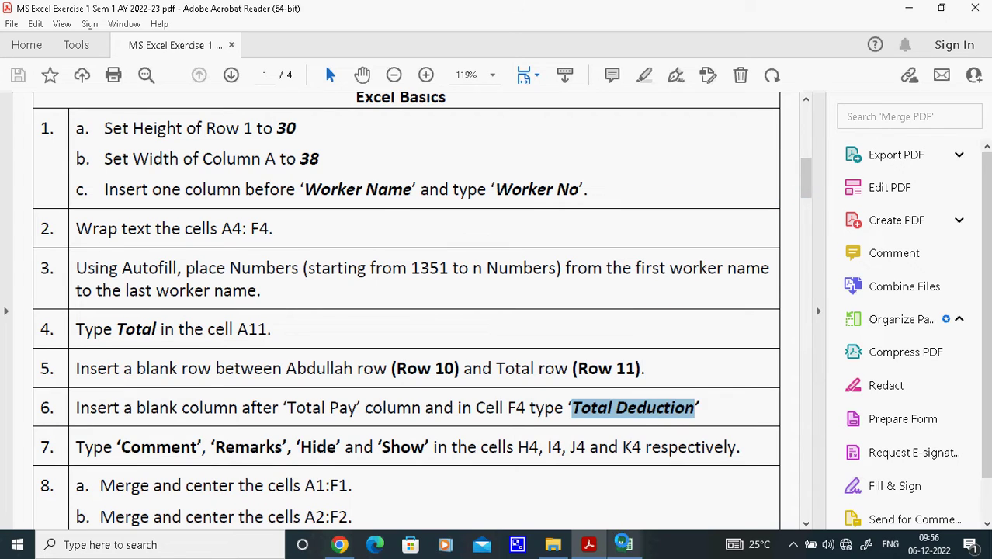
{"action": "left_click", "coordinate": [625, 544]}
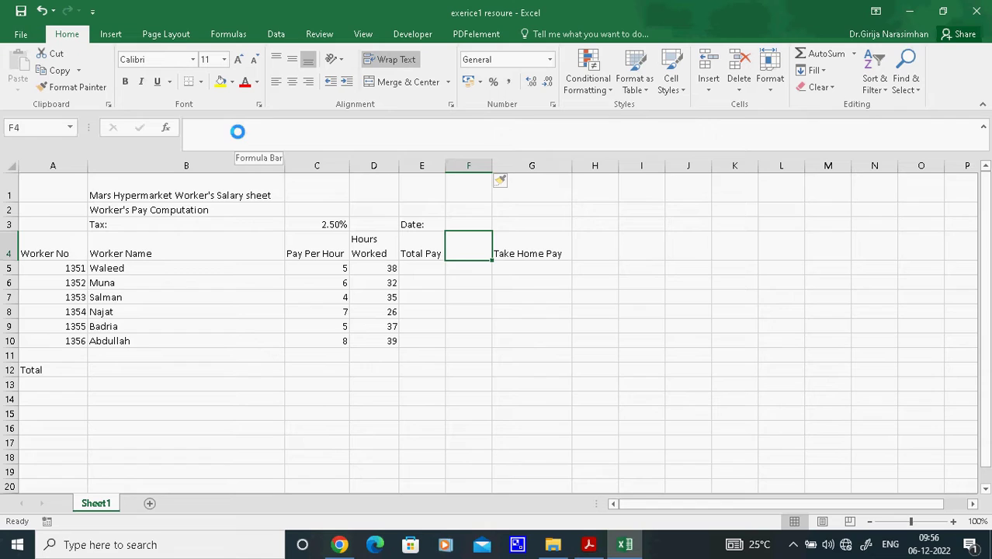
{"action": "right_click", "coordinate": [465, 239]}
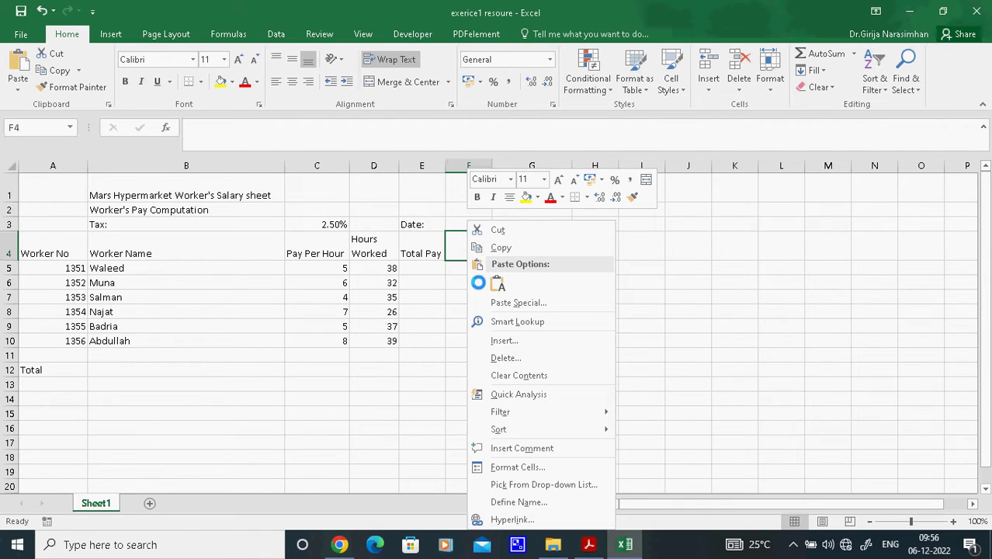
{"action": "left_click", "coordinate": [478, 282]}
{"action": "left_click", "coordinate": [507, 367]}
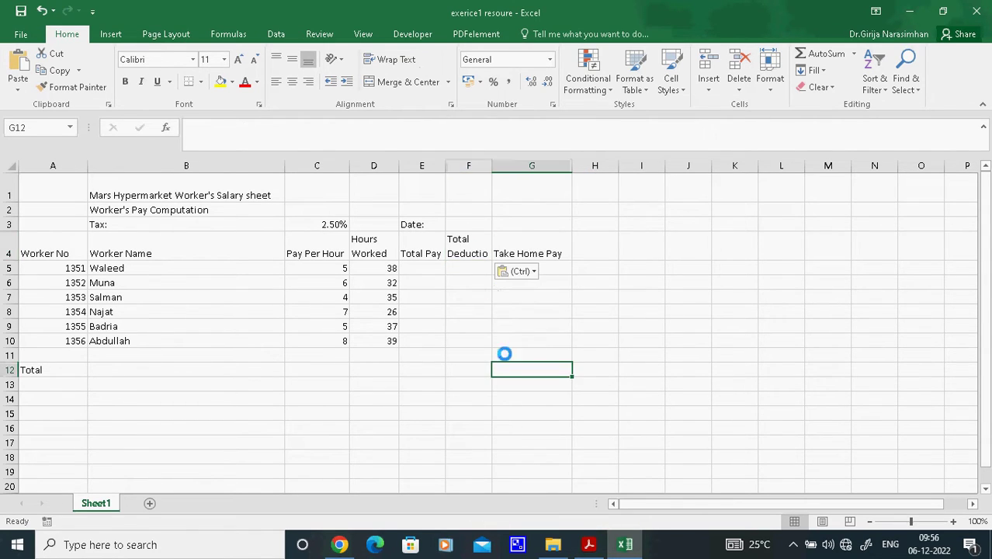
- Widen column F so the whole Total Deduction heading fits in cell F4
{"action": "left_click", "coordinate": [475, 250]}
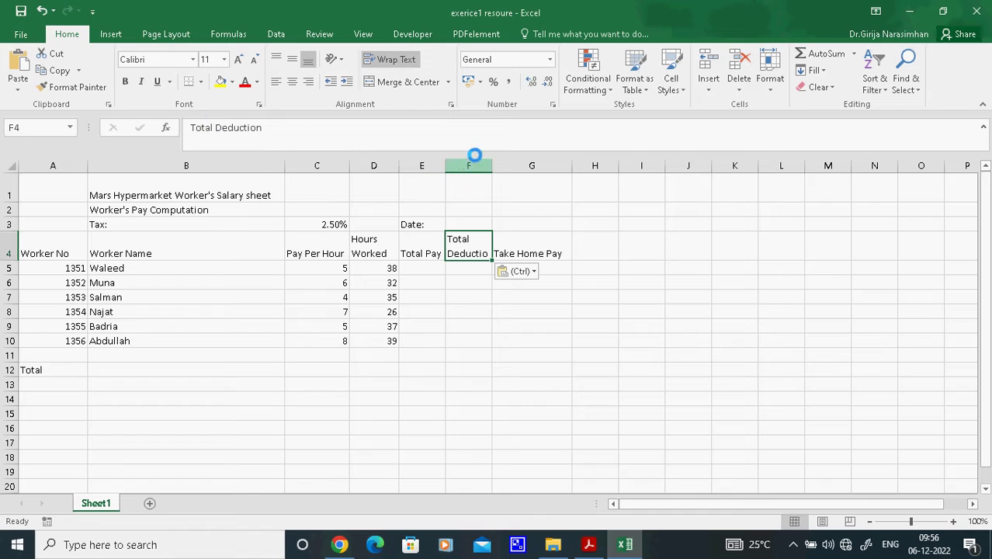
{"action": "left_click_drag", "start_coordinate": [491, 165], "coordinate": [503, 165]}
{"action": "left_click", "coordinate": [502, 340]}
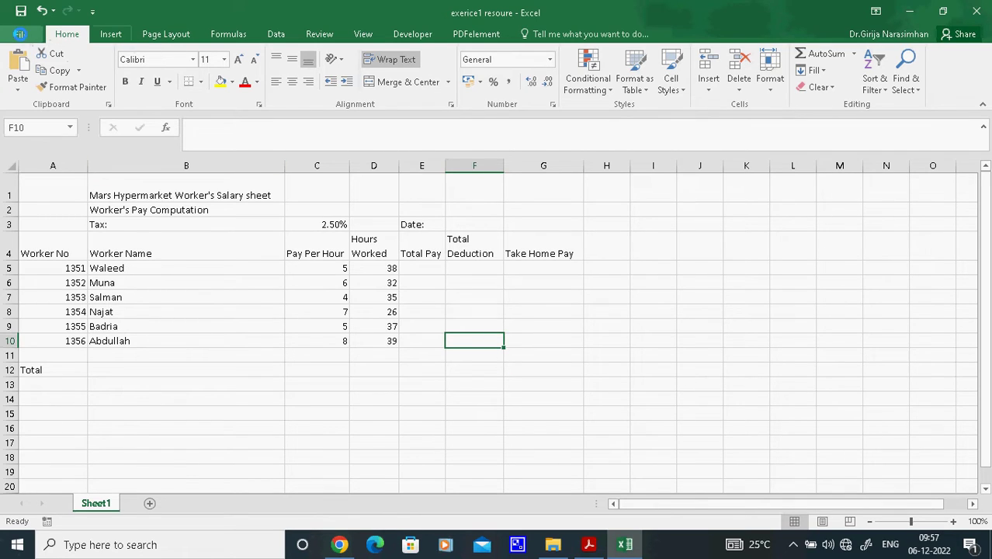
- Save the workbook under its existing name
{"action": "left_click", "coordinate": [23, 34]}
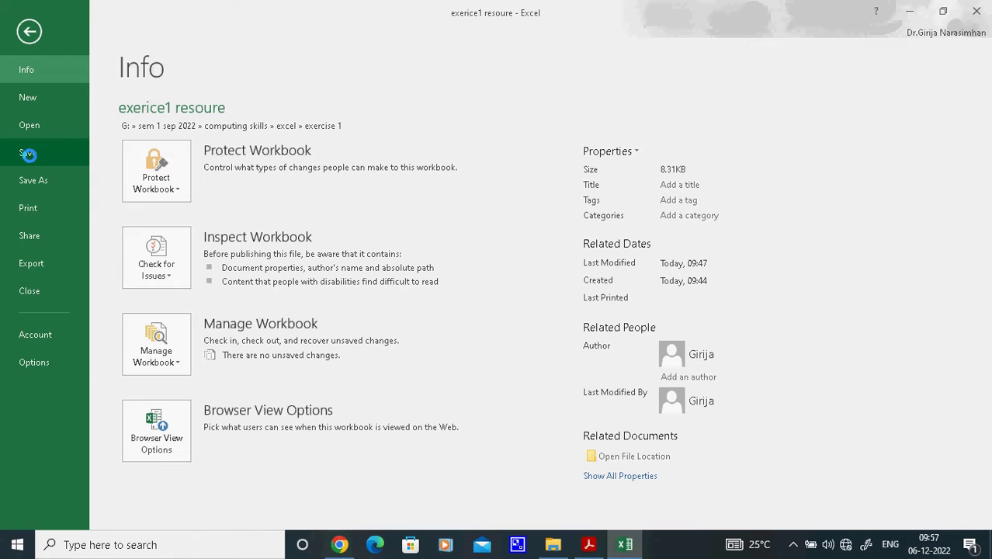
{"action": "left_click", "coordinate": [27, 153]}
{"action": "left_click", "coordinate": [743, 342]}
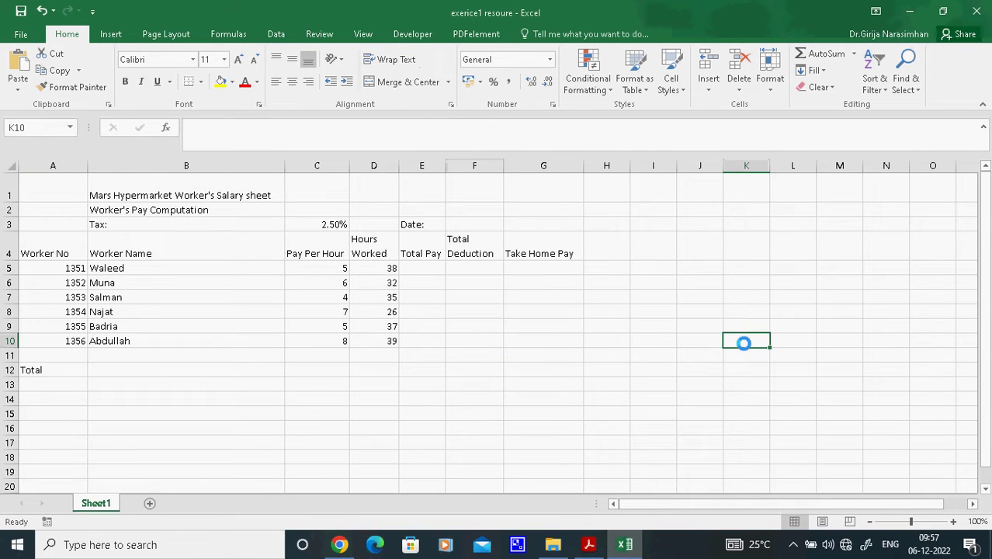
- Check task 7 in the exercise PDF and enter the heading comment in cell H4 of the Excel sheet
{"action": "left_click", "coordinate": [588, 544]}
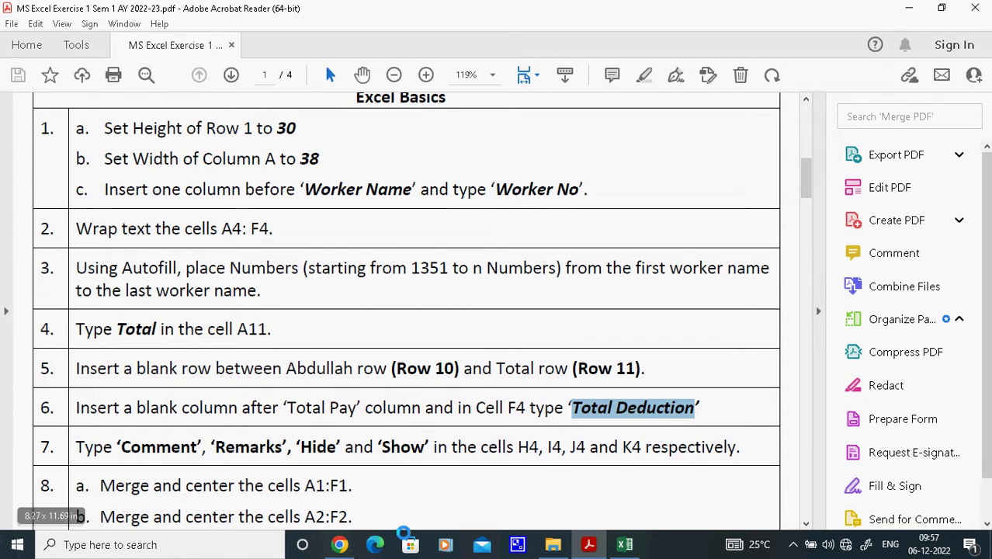
{"action": "left_click", "coordinate": [625, 544]}
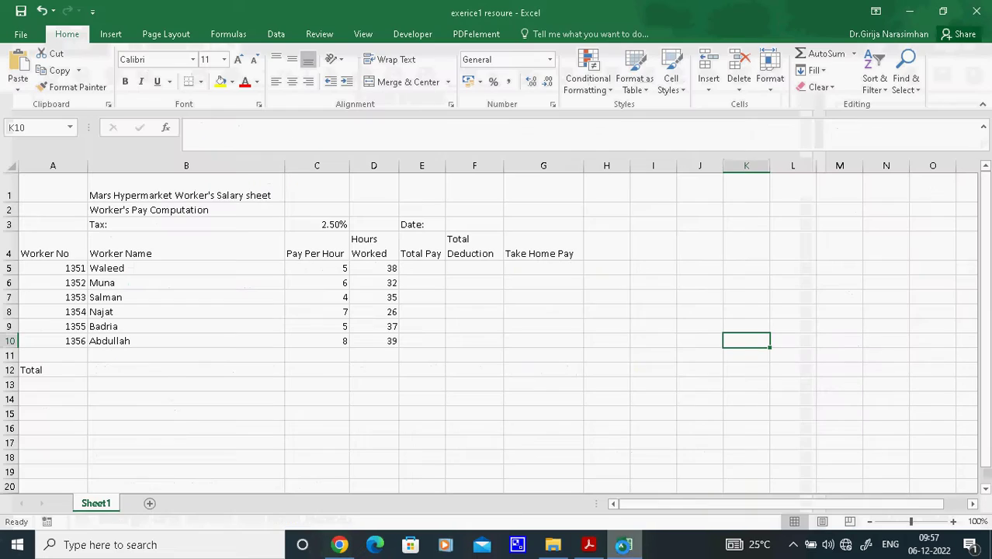
{"action": "left_click", "coordinate": [612, 252]}
{"action": "type", "text": "comment"}
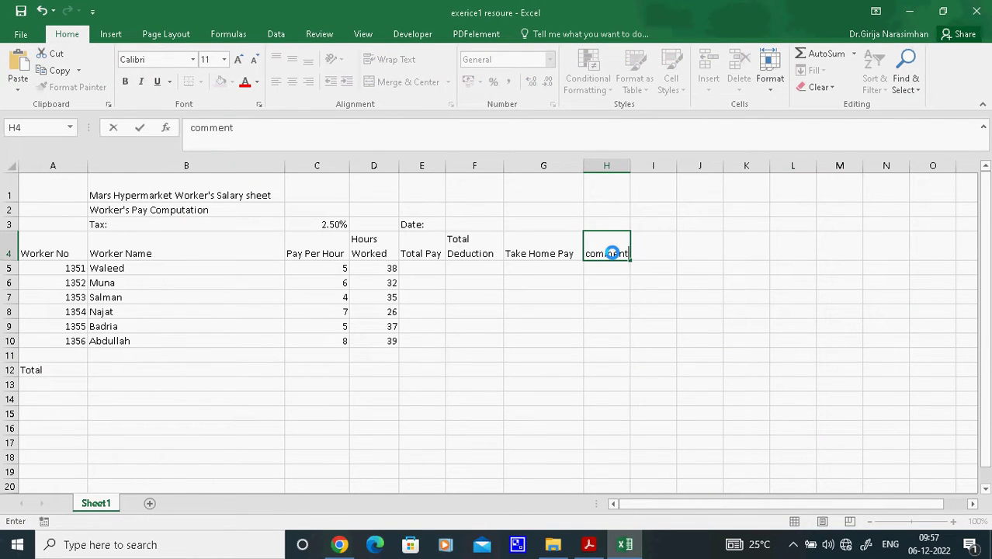
{"action": "key", "text": "Tab"}
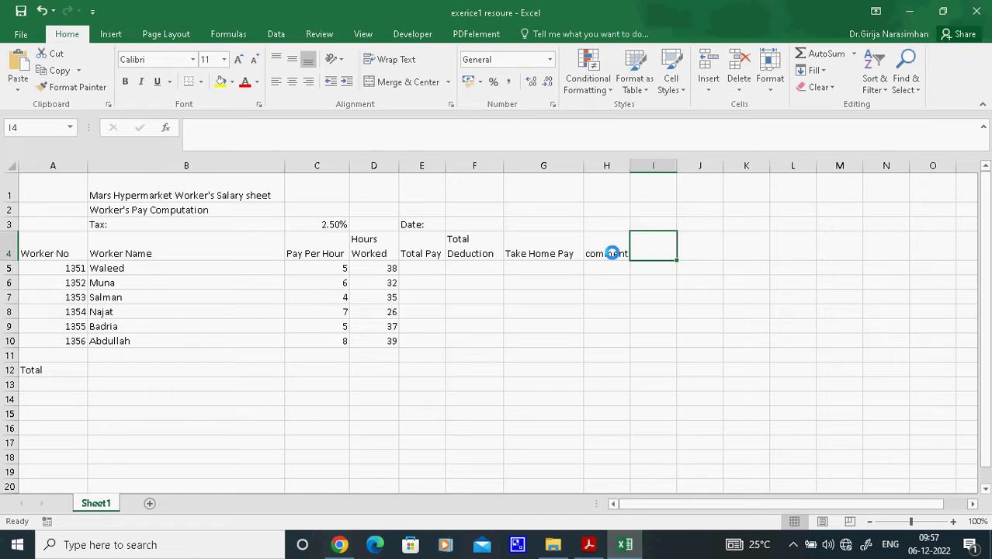
- Recheck task 7 in the PDF and enter Remarks in cell I4 and hide in cell J4 in Excel
{"action": "left_click", "coordinate": [587, 543]}
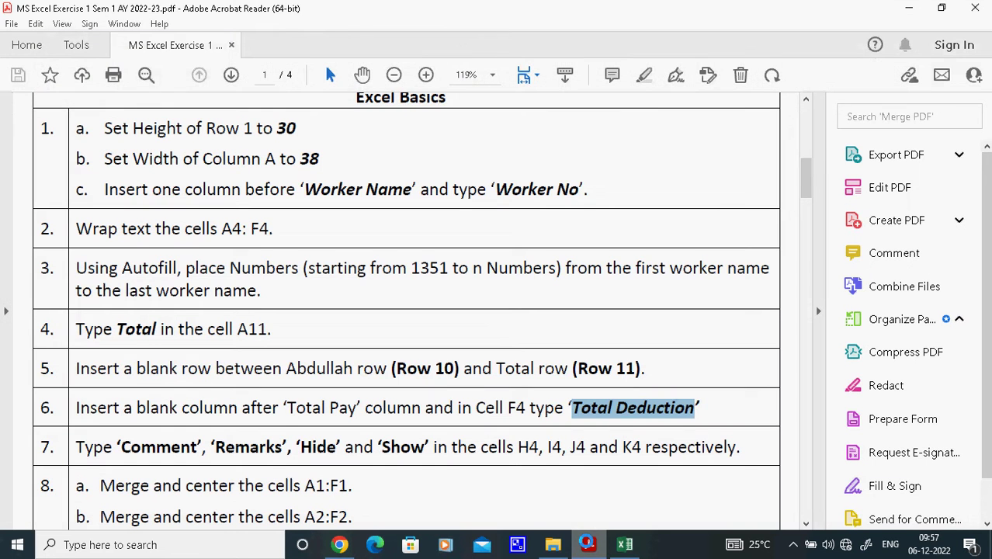
{"action": "left_click", "coordinate": [624, 544]}
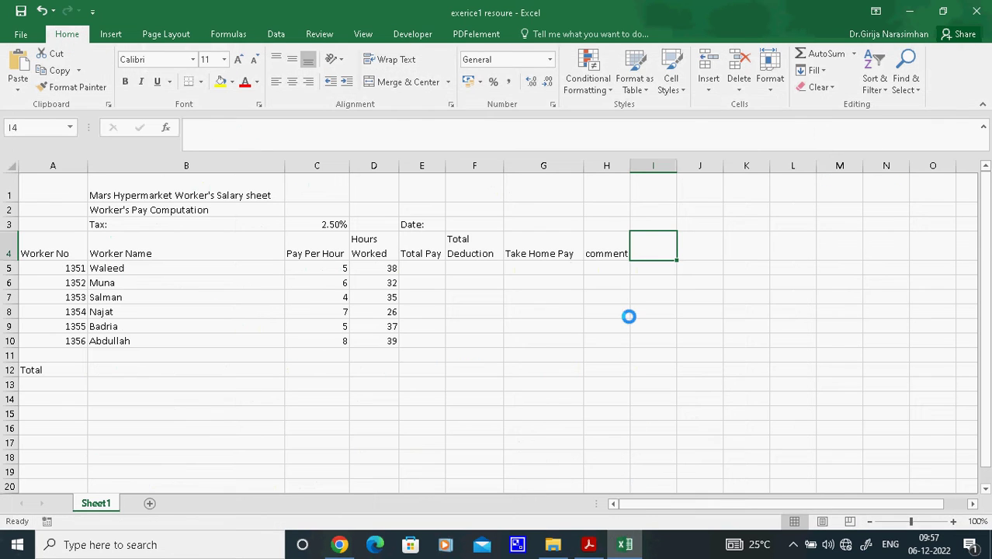
{"action": "type", "text": "Remarks"}
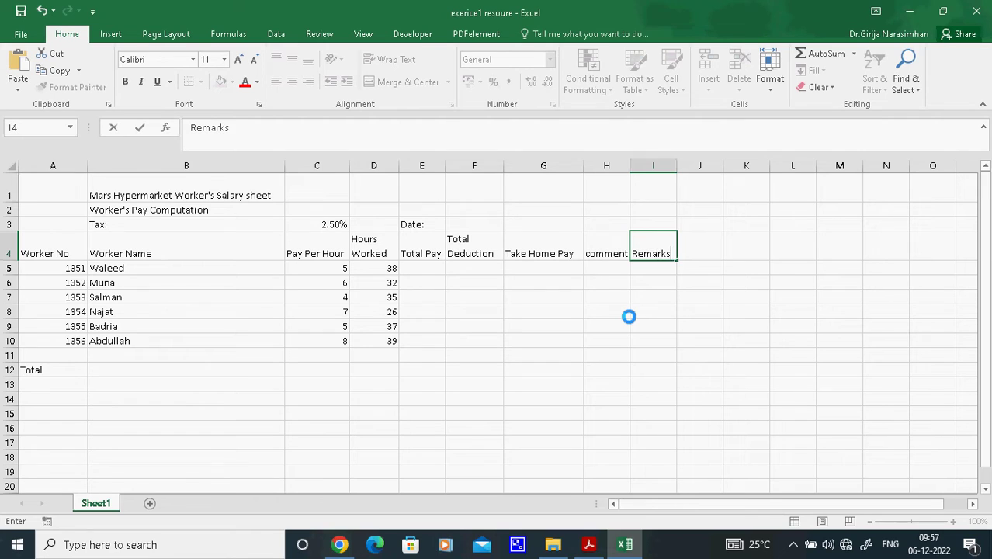
{"action": "key", "text": "Tab"}
{"action": "type", "text": "hide"}
{"action": "key", "text": "Tab"}
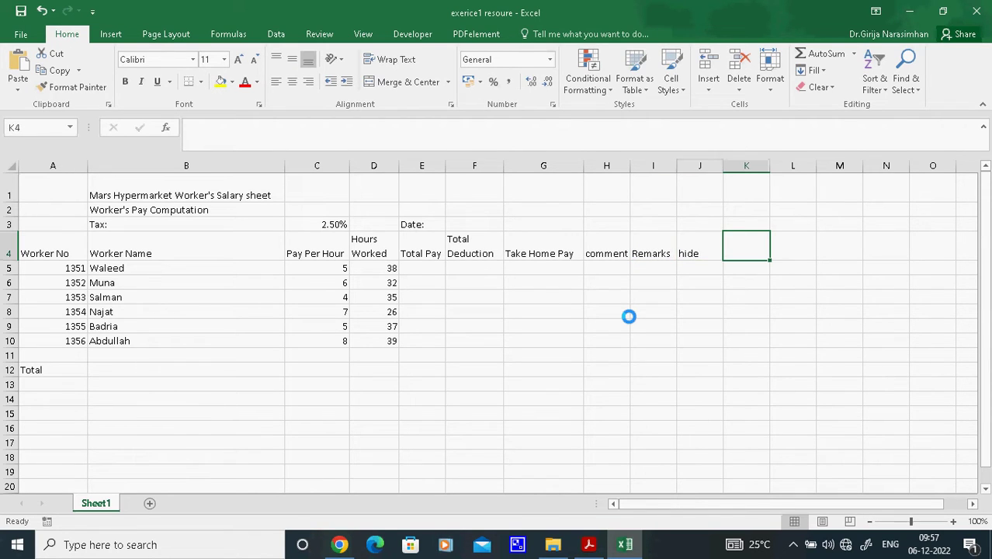
- Check the last heading of task 7 in the PDF and enter show in cell K4 in Excel
{"action": "left_click", "coordinate": [588, 544]}
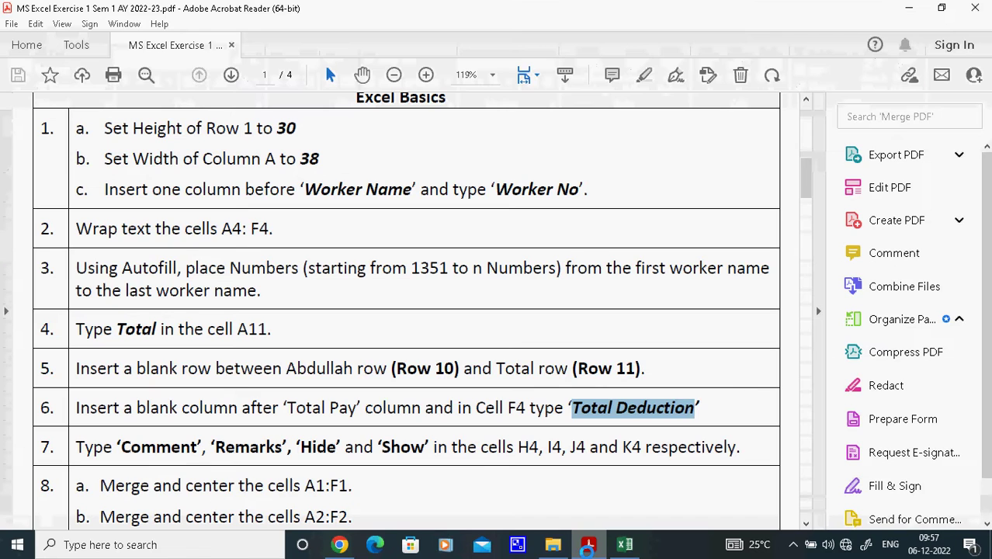
{"action": "key", "text": "alt+Tab"}
{"action": "type", "text": "s"}
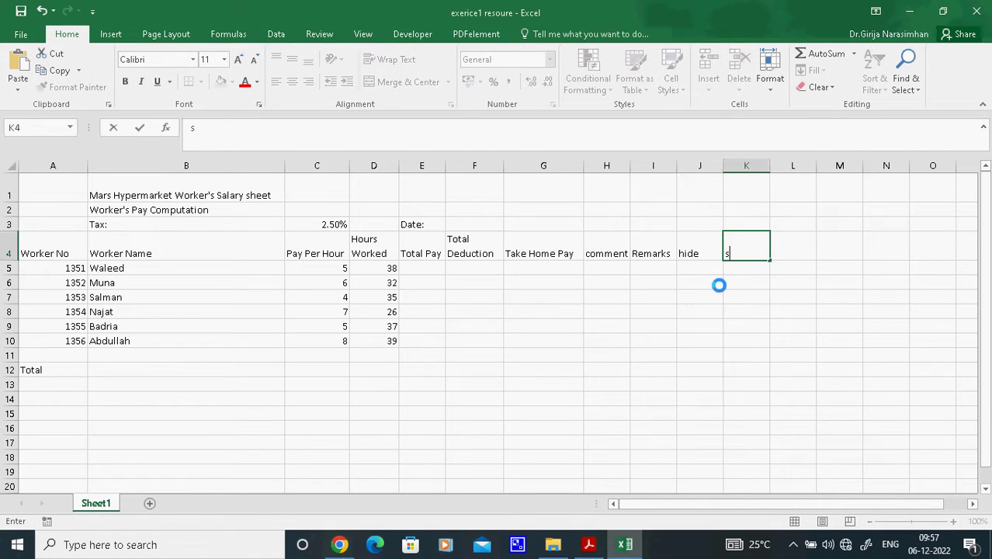
{"action": "left_click", "coordinate": [702, 307]}
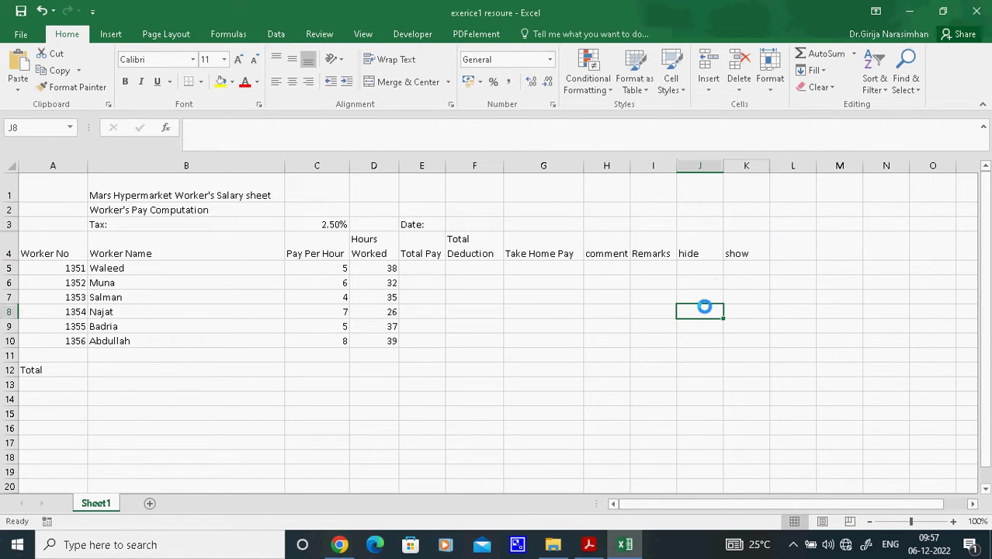
- Read task 8a in the exercise PDF and merge and center cells A1:F1 in the Excel sheet
{"action": "left_click", "coordinate": [588, 544]}
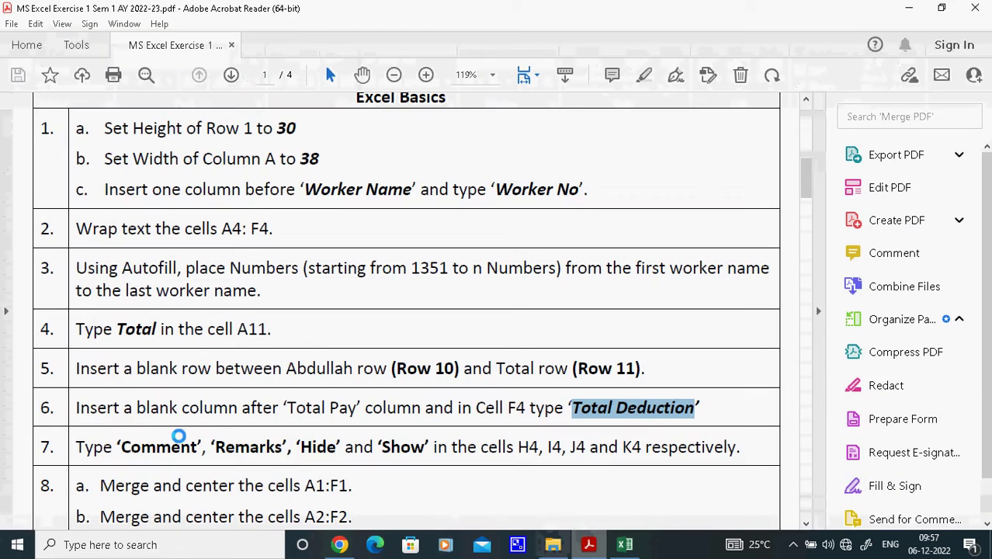
{"action": "left_click", "coordinate": [102, 447]}
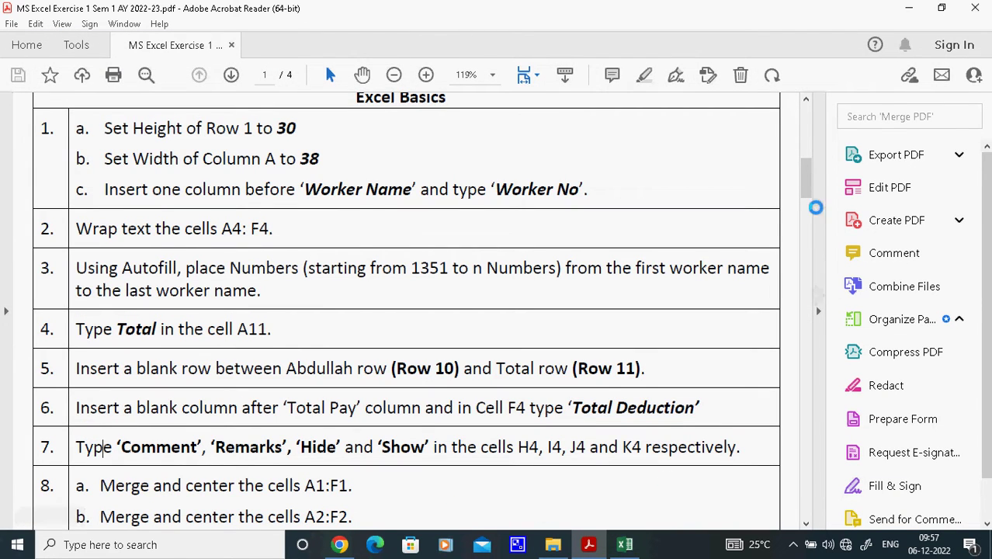
{"action": "left_click_drag", "start_coordinate": [807, 176], "coordinate": [808, 190]}
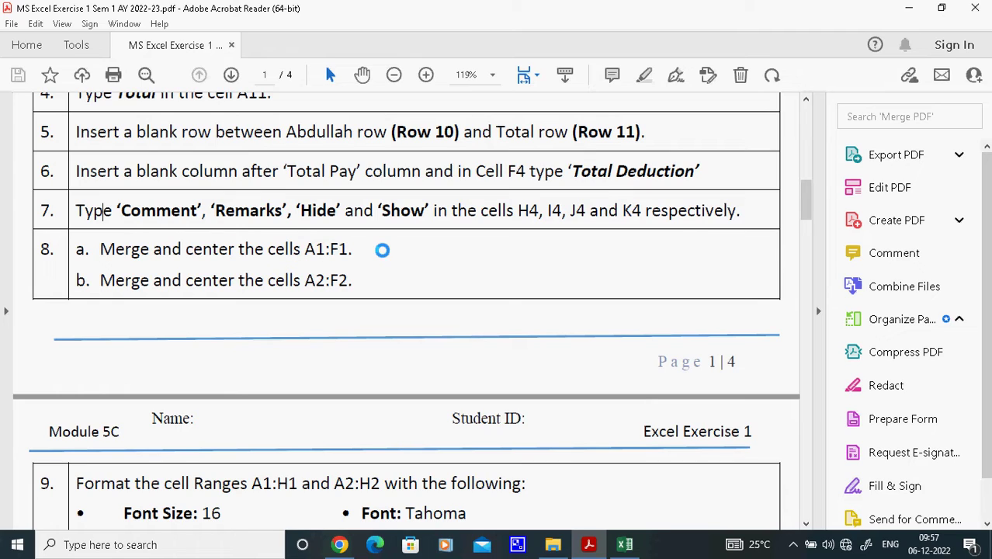
{"action": "left_click_drag", "start_coordinate": [311, 249], "coordinate": [356, 248]}
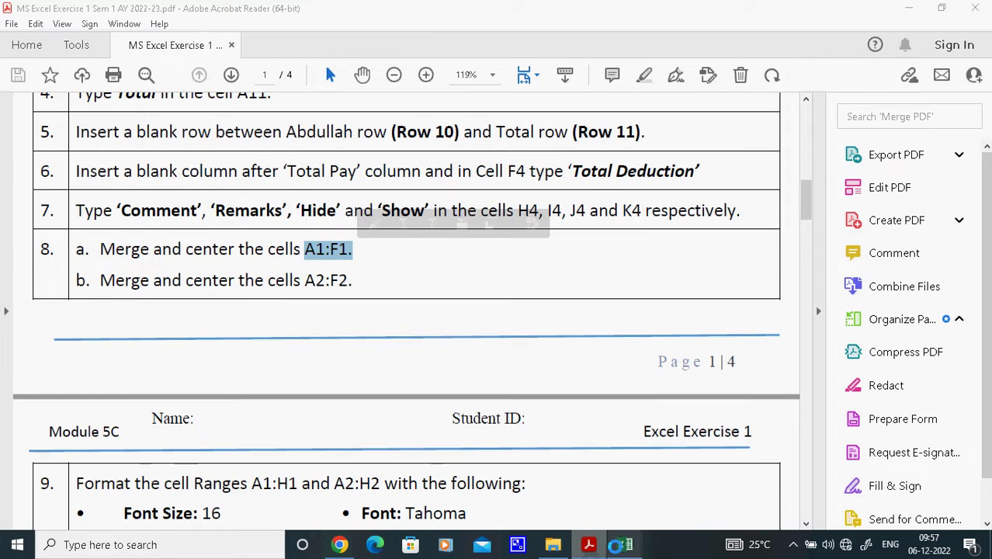
{"action": "left_click", "coordinate": [625, 544]}
{"action": "left_click", "coordinate": [31, 187]}
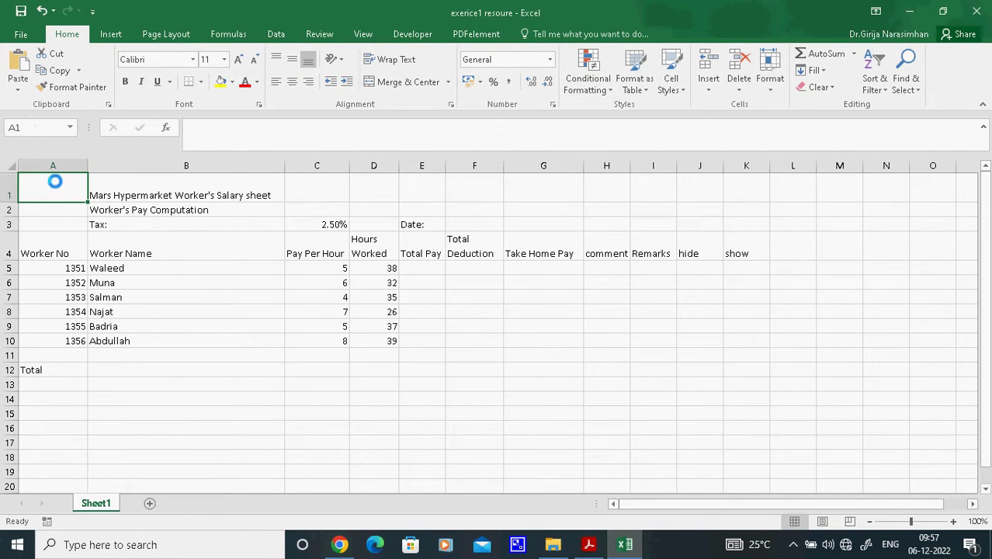
{"action": "left_click_drag", "start_coordinate": [57, 187], "coordinate": [464, 187]}
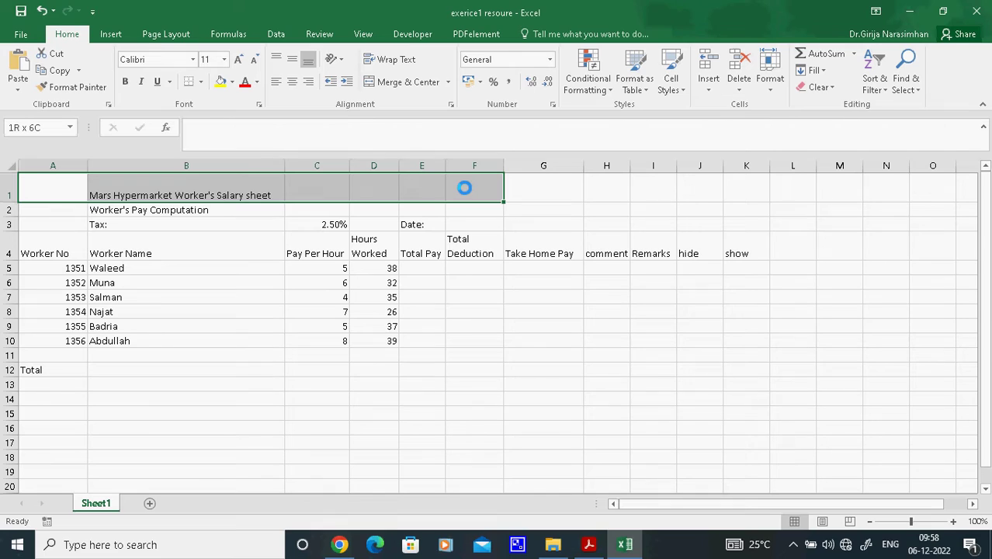
{"action": "left_click_drag", "start_coordinate": [464, 187], "coordinate": [464, 187]}
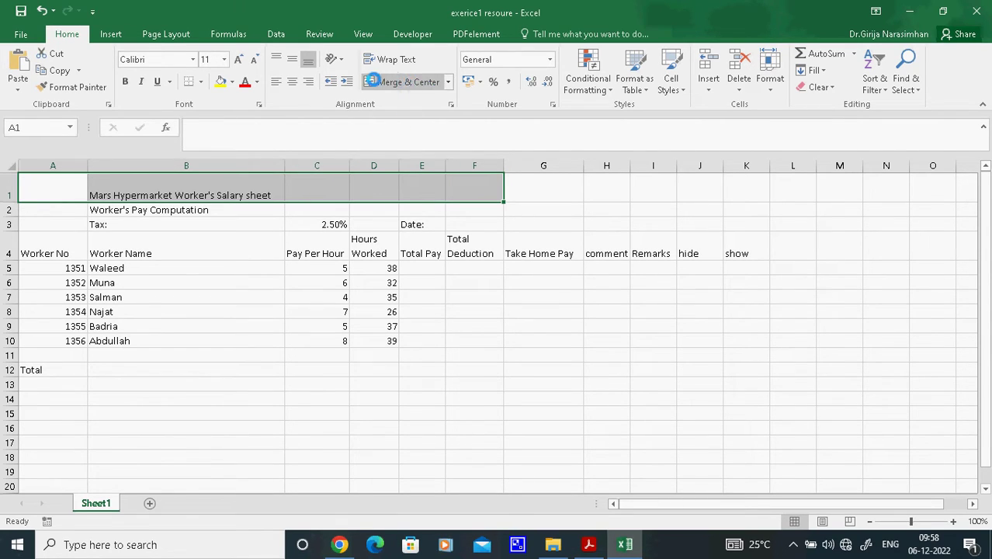
{"action": "left_click", "coordinate": [371, 81]}
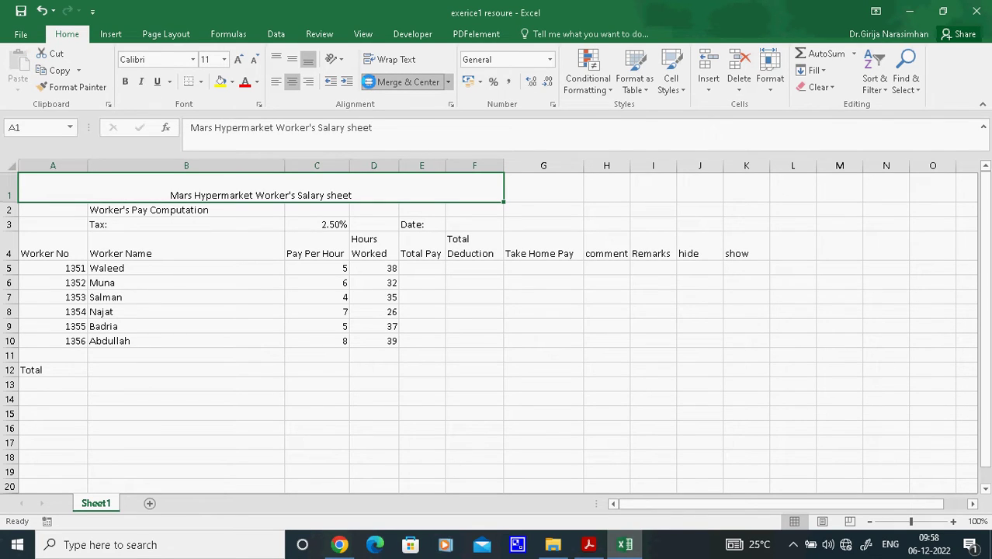
{"action": "left_click", "coordinate": [448, 82]}
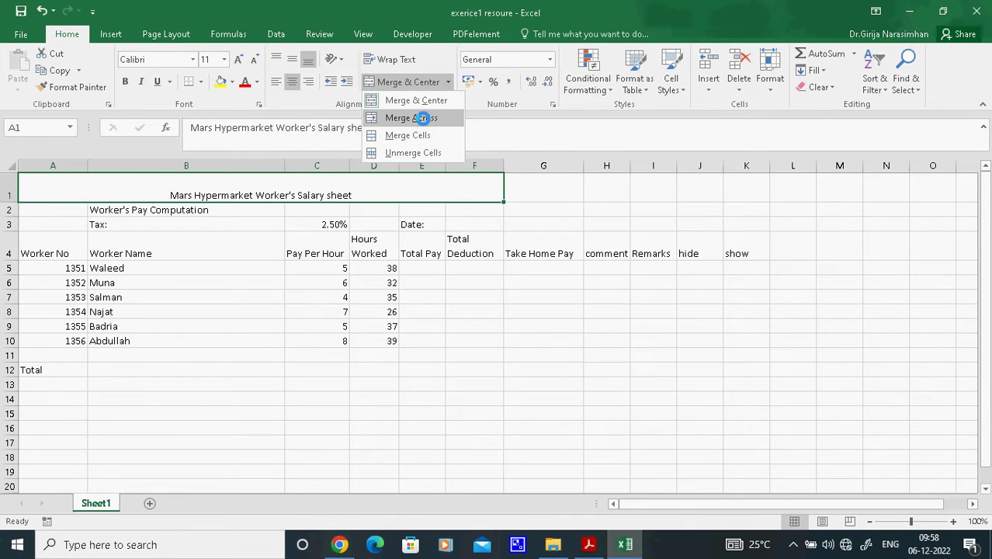
{"action": "left_click", "coordinate": [109, 188]}
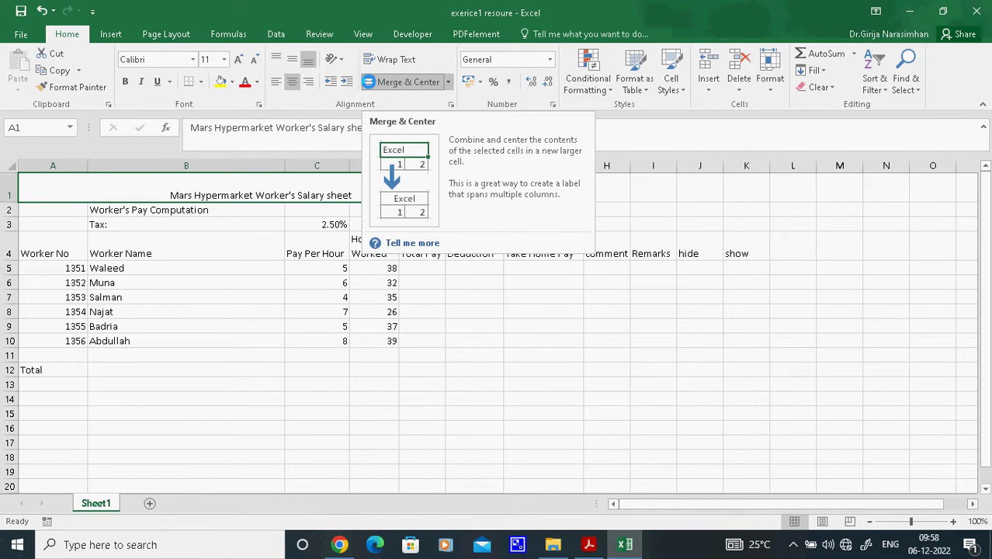
{"action": "left_click", "coordinate": [559, 457]}
- Check task 8b in the exercise PDF and merge and center cells A2:F2 in the Excel sheet
{"action": "left_click", "coordinate": [587, 545]}
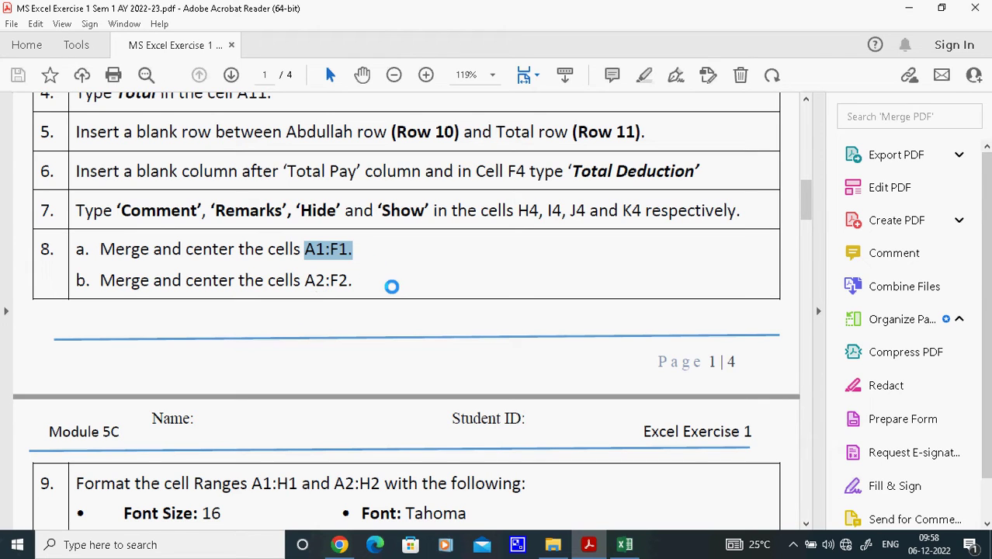
{"action": "left_click", "coordinate": [624, 544]}
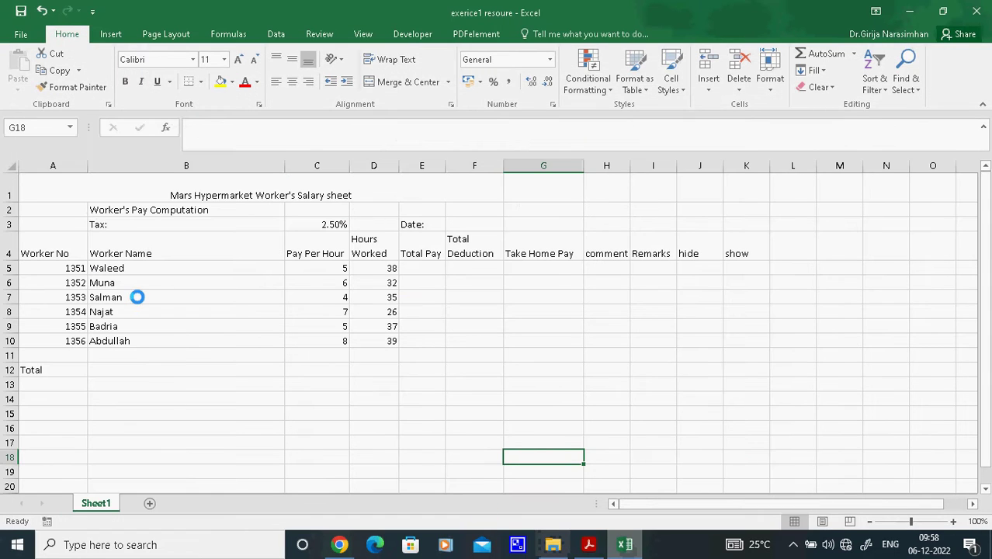
{"action": "left_click", "coordinate": [53, 208]}
{"action": "left_click_drag", "start_coordinate": [53, 209], "coordinate": [450, 200]}
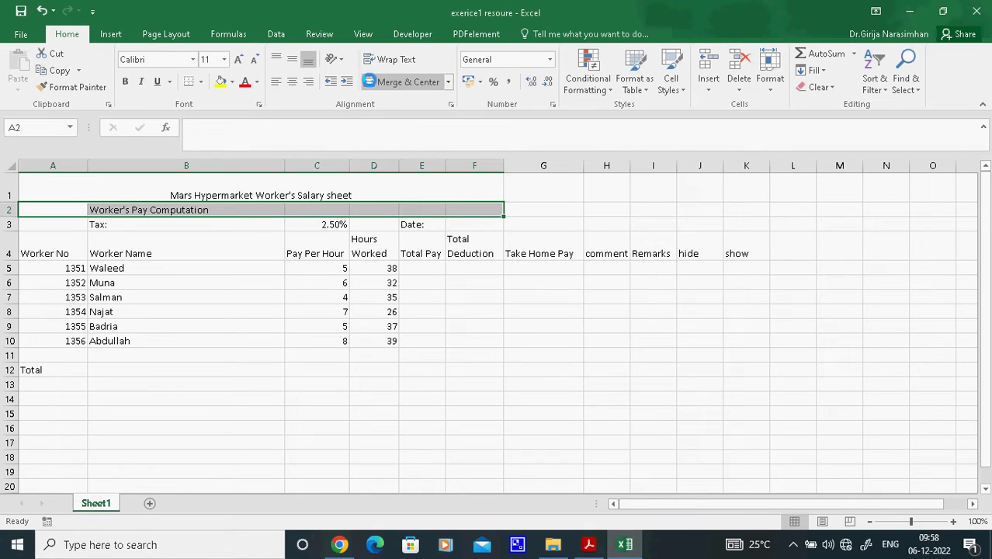
{"action": "left_click", "coordinate": [369, 81]}
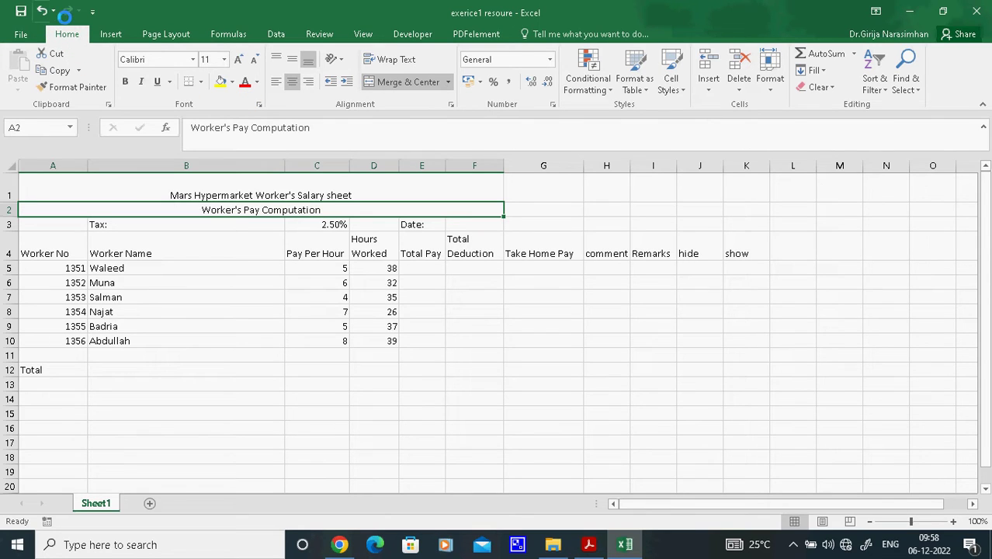
- Read task 9 in the exercise PDF and select cells A1:H2 in the Excel sheet
{"action": "left_click", "coordinate": [531, 381]}
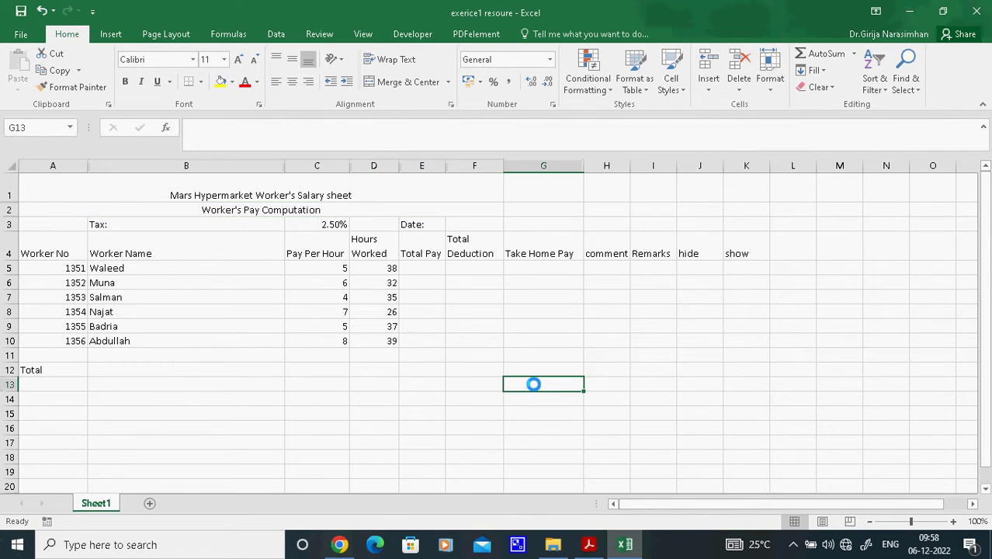
{"action": "left_click", "coordinate": [584, 544]}
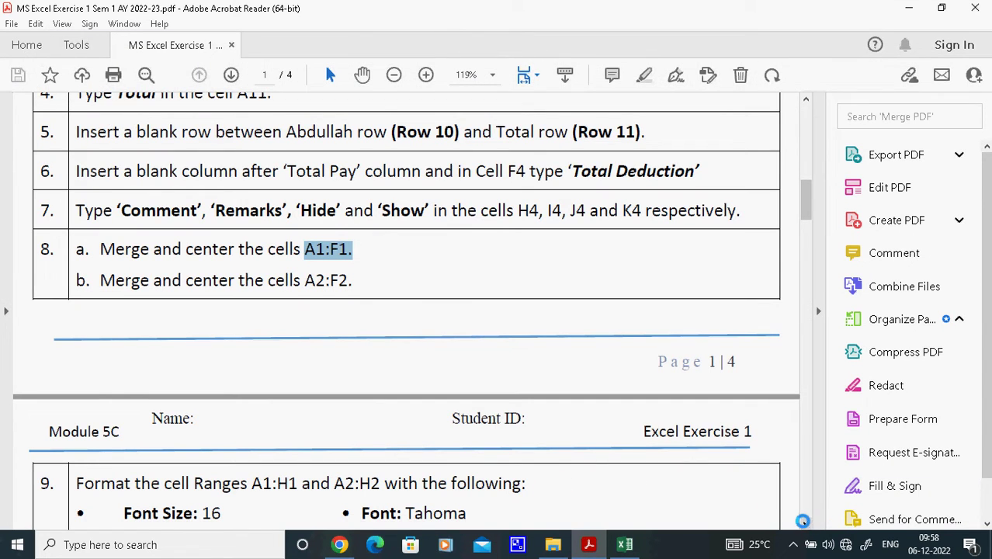
{"action": "scroll", "coordinate": [803, 521], "scroll_direction": "down", "scroll_amount": 4}
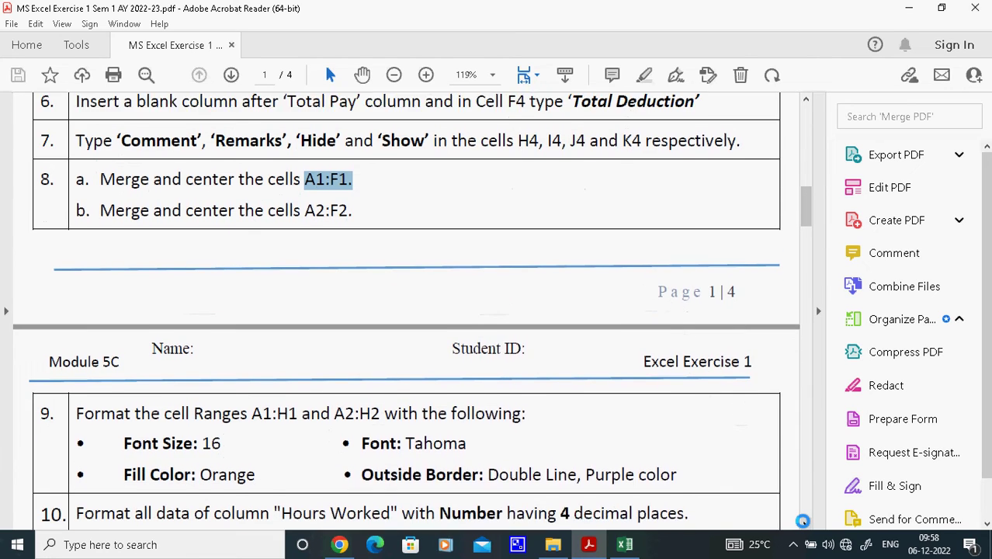
{"action": "scroll", "coordinate": [803, 520], "scroll_direction": "down", "scroll_amount": 1}
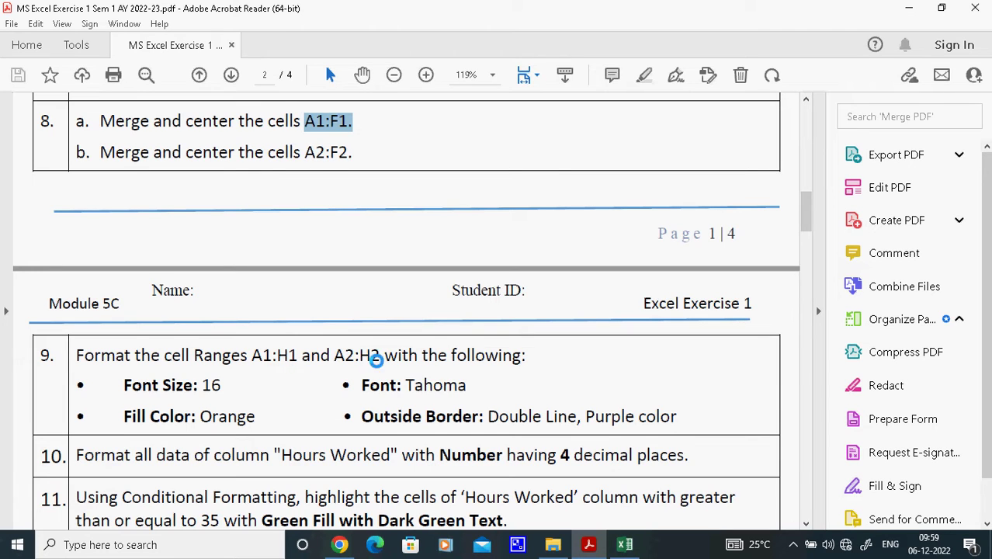
{"action": "left_click", "coordinate": [624, 544]}
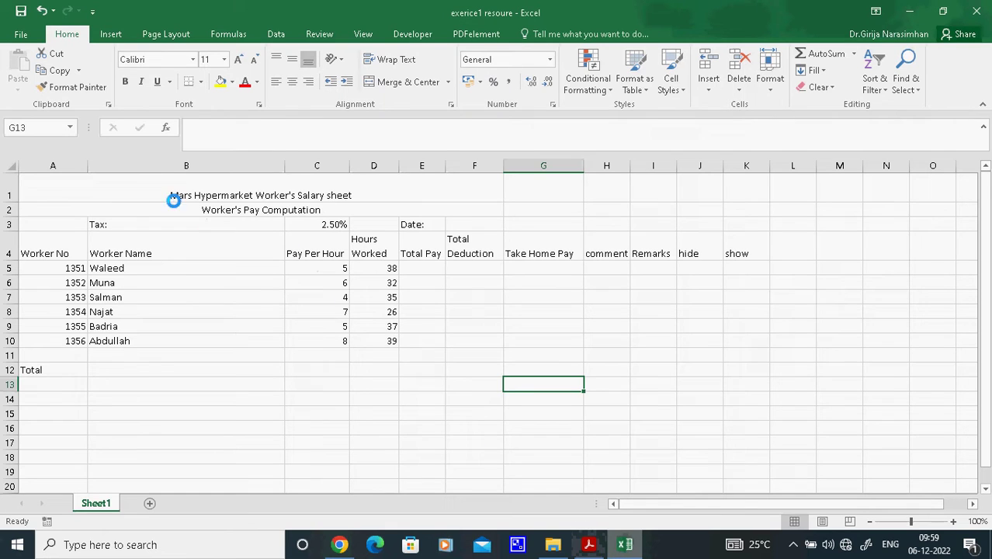
{"action": "left_click_drag", "start_coordinate": [73, 184], "coordinate": [432, 247]}
{"action": "left_click_drag", "start_coordinate": [144, 186], "coordinate": [610, 204]}
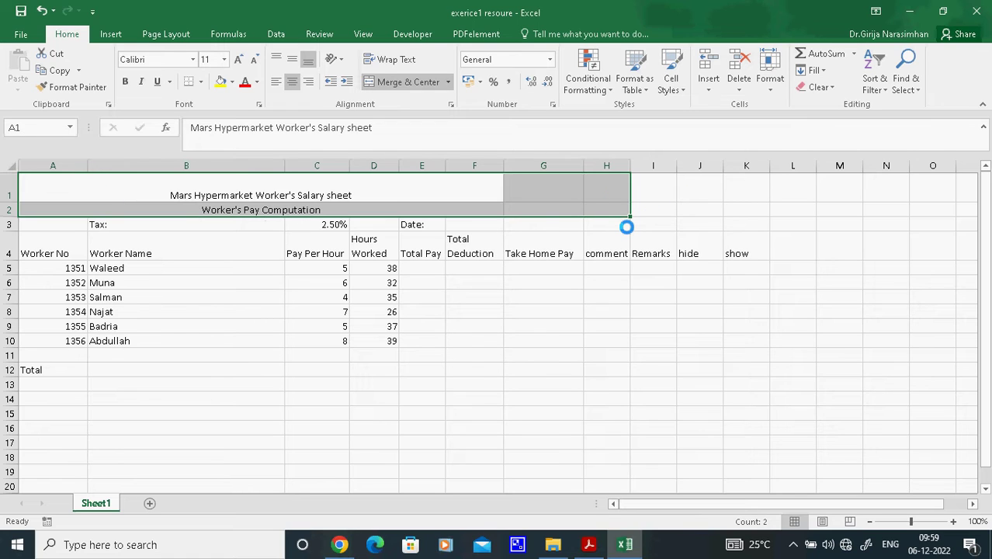
- Recheck the font formatting required by task 9 in the PDF and return to Excel
{"action": "left_click", "coordinate": [586, 546]}
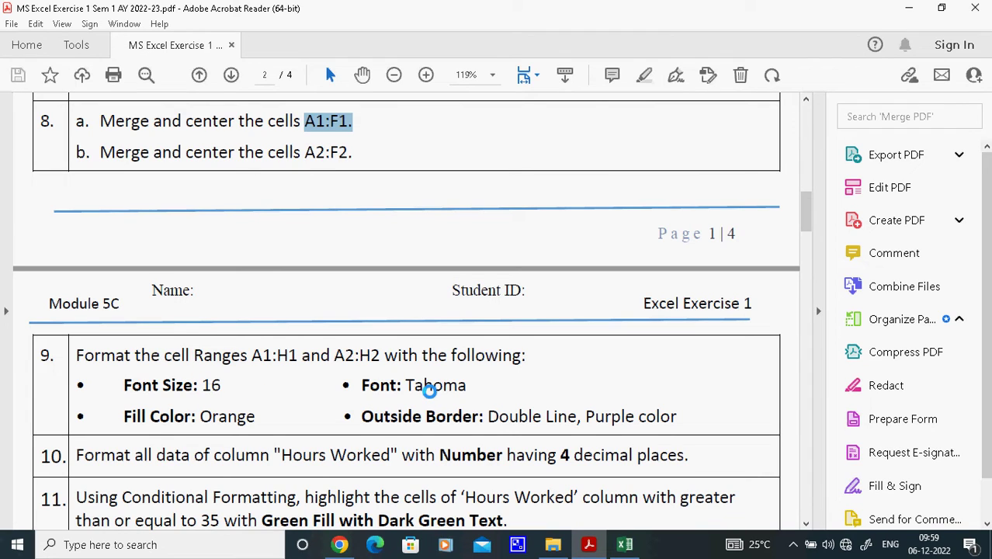
{"action": "left_click", "coordinate": [339, 544]}
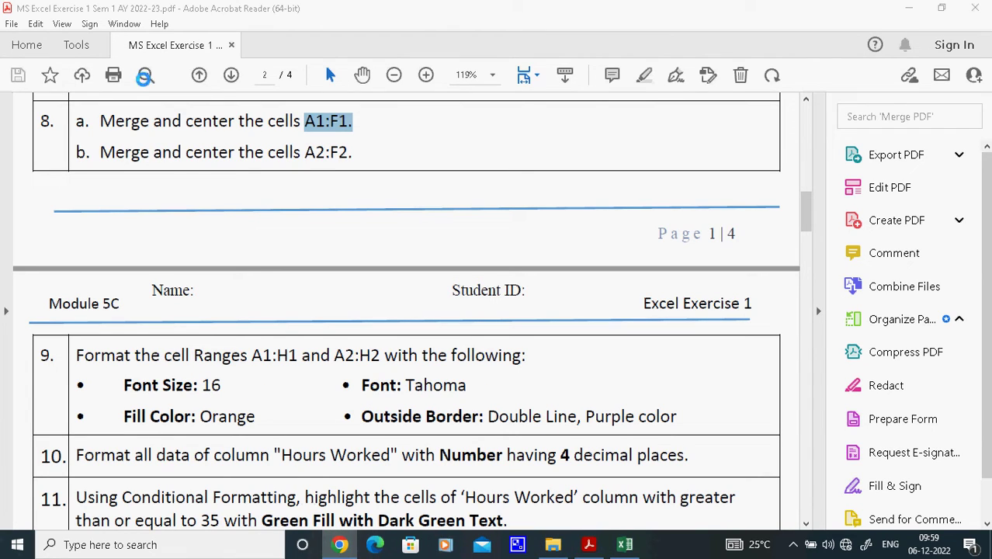
{"action": "left_click", "coordinate": [625, 544]}
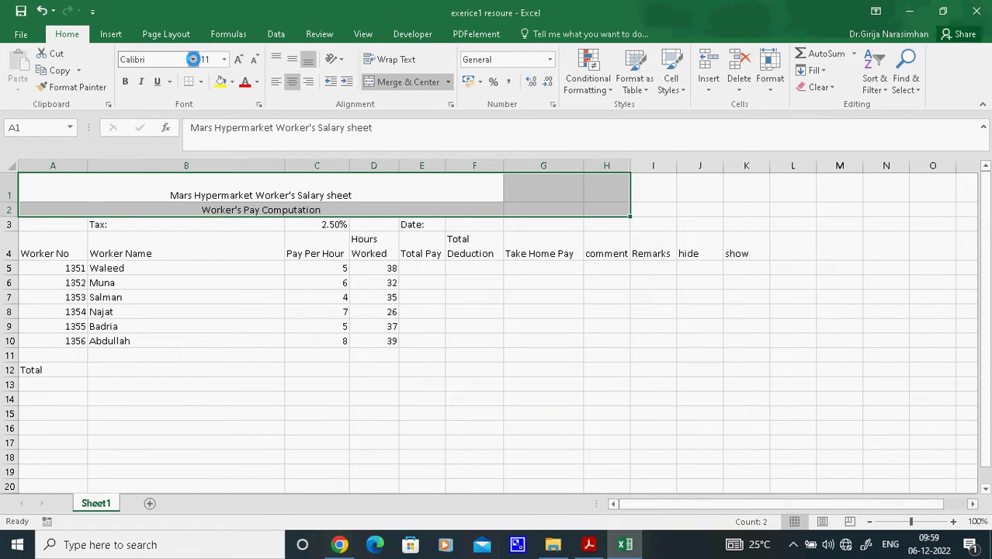
{"action": "left_click", "coordinate": [193, 60]}
{"action": "left_click", "coordinate": [192, 59]}
{"action": "left_click", "coordinate": [193, 60]}
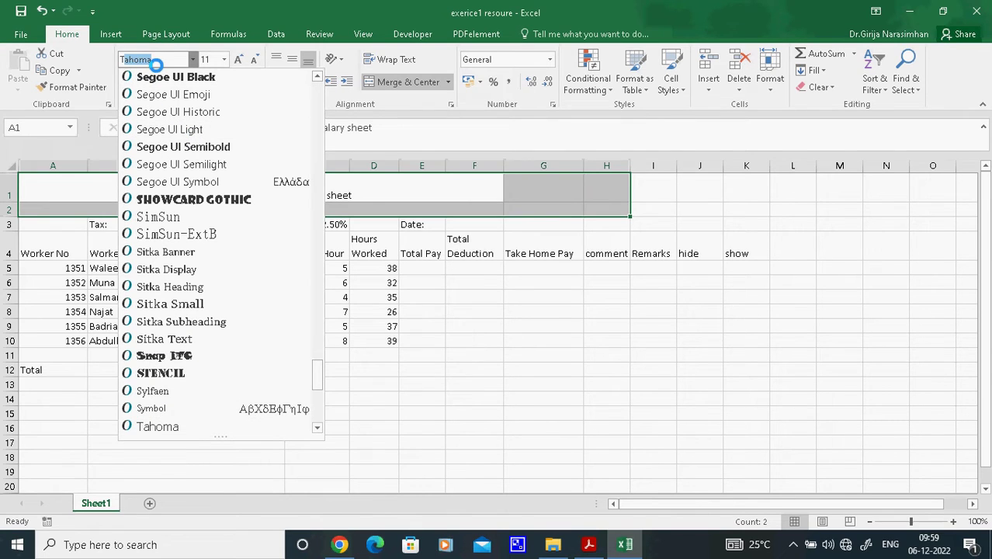
- Set the font size of cells A1:H2 to 16 and their font to Tahoma
{"action": "left_click", "coordinate": [213, 59]}
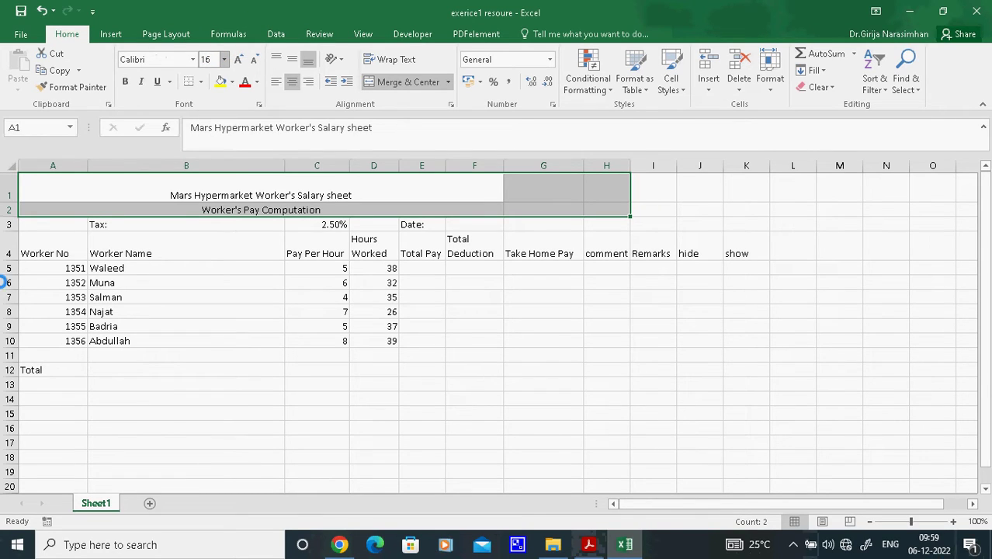
{"action": "left_click", "coordinate": [224, 59]}
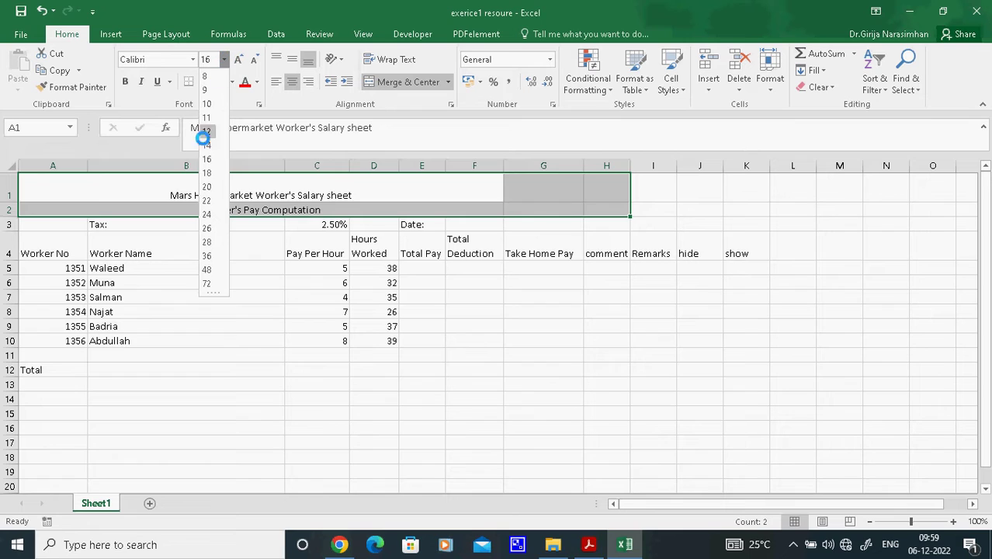
{"action": "left_click", "coordinate": [206, 160]}
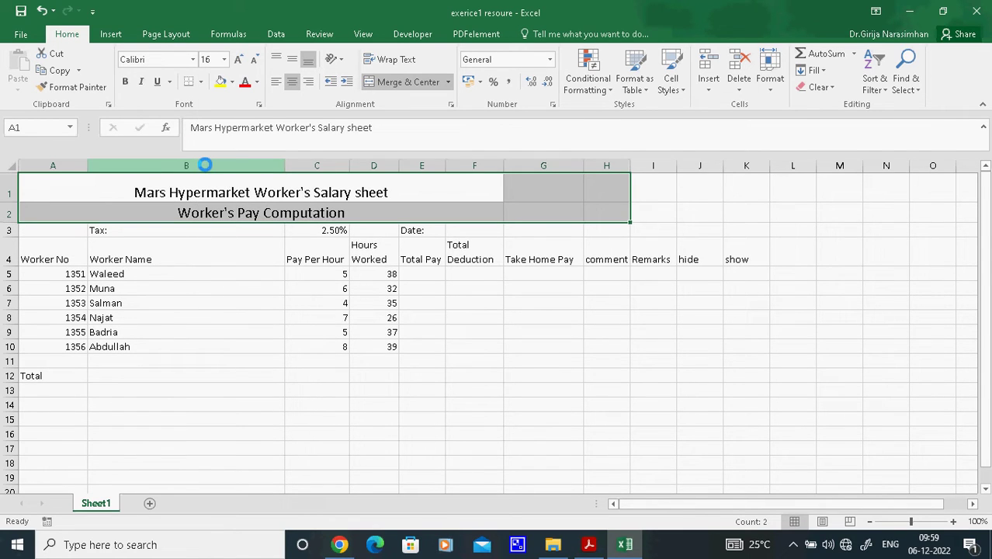
{"action": "left_click", "coordinate": [194, 59]}
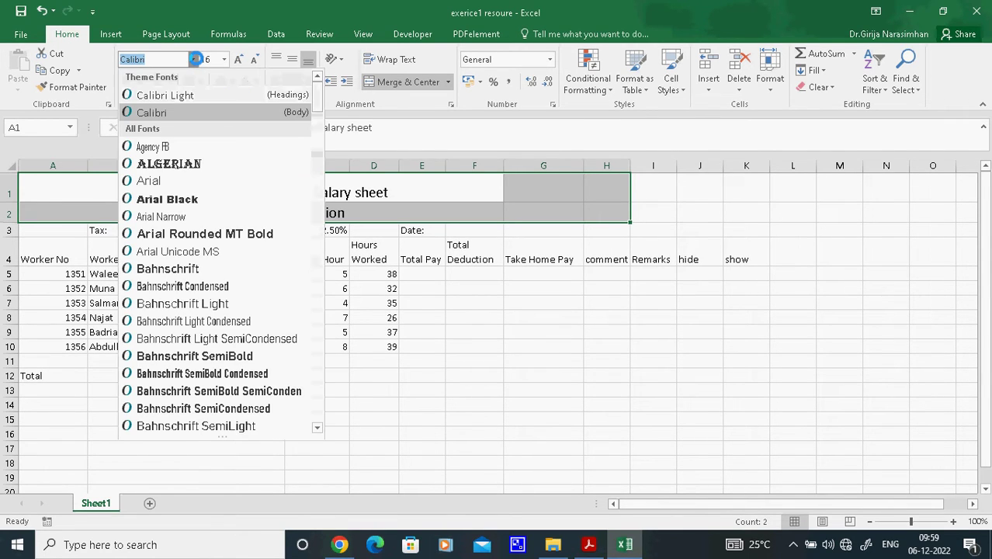
{"action": "type", "text": "Tahoma"}
{"action": "key", "text": "Return"}
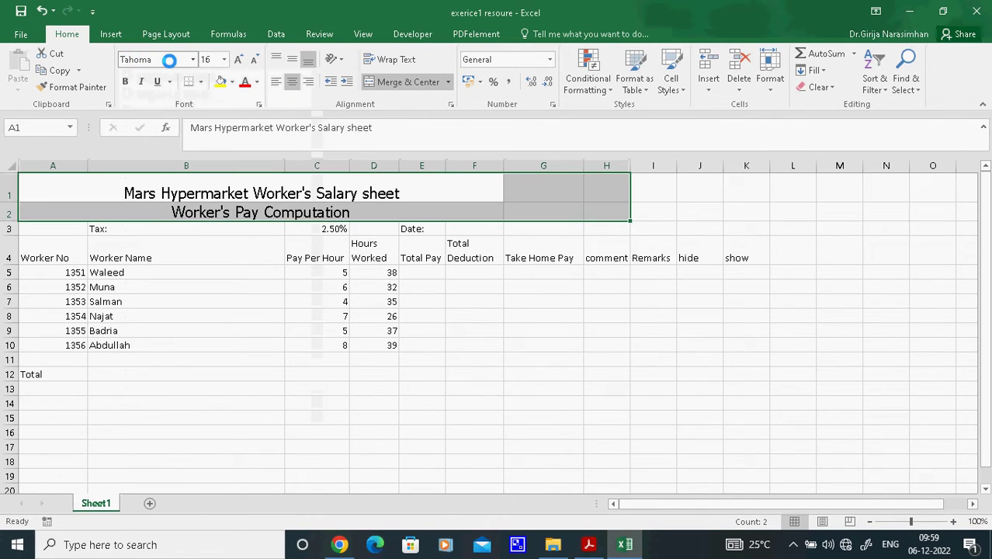
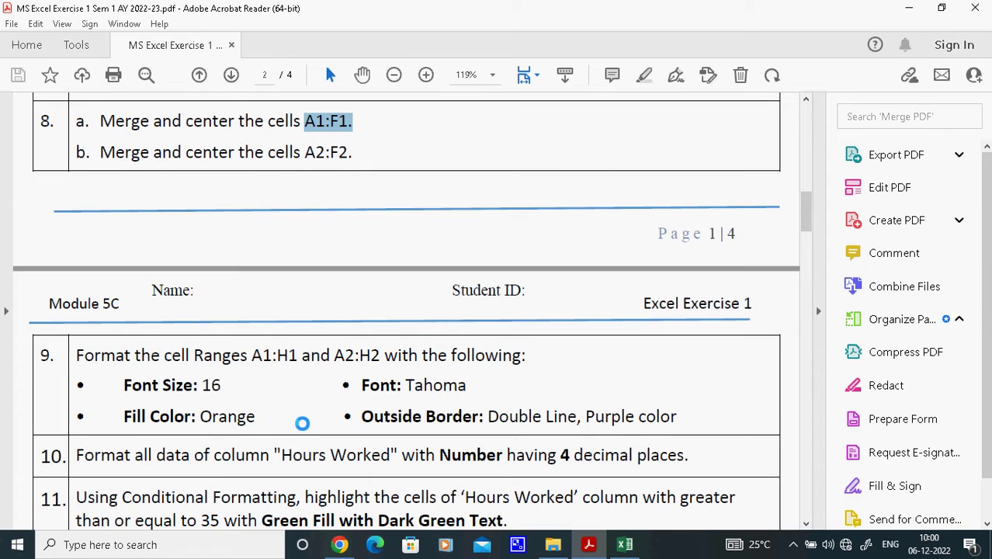
- Switch back to Excel and fill the merged title rows A1:F2 with the standard orange color
{"action": "left_click", "coordinate": [625, 544]}
{"action": "left_click_drag", "start_coordinate": [159, 194], "coordinate": [253, 159]}
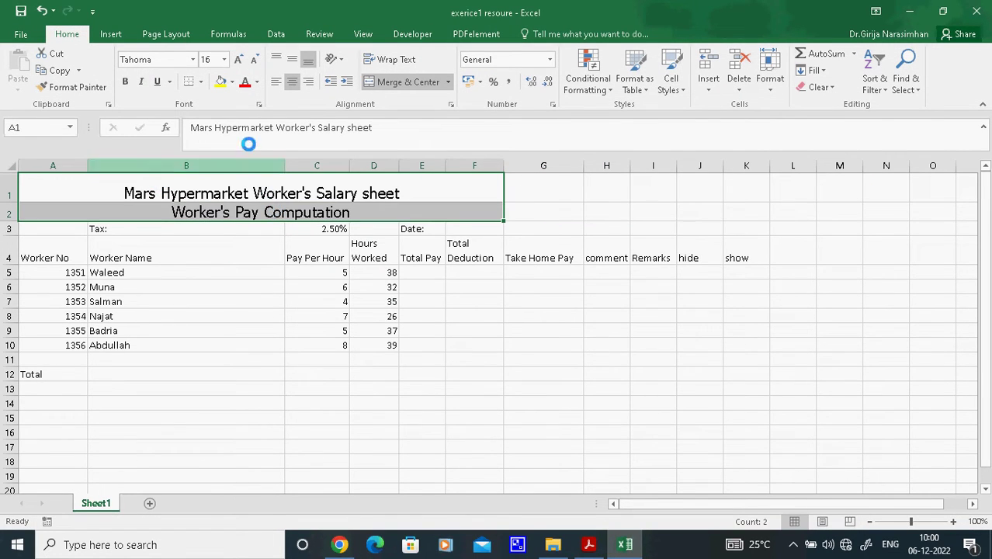
{"action": "left_click", "coordinate": [231, 81]}
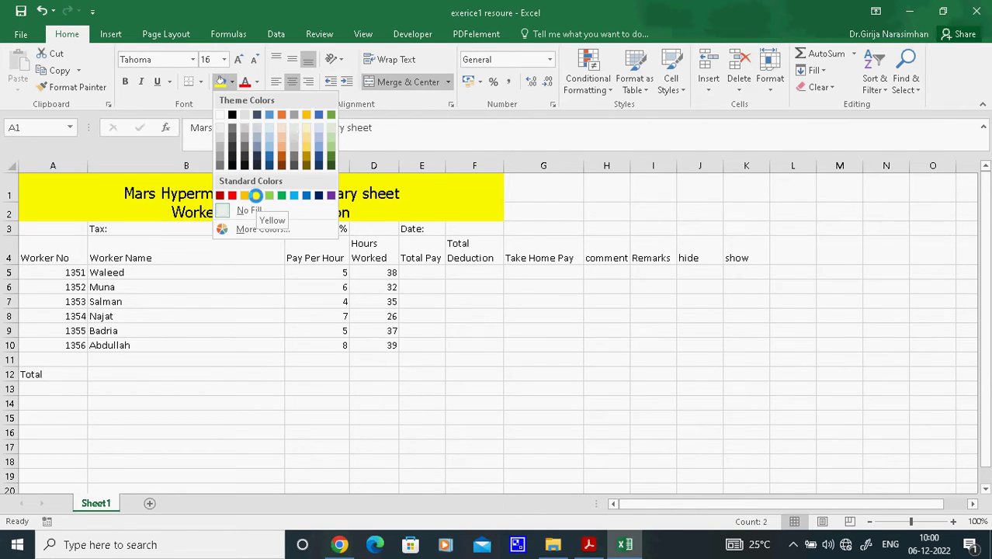
{"action": "left_click", "coordinate": [245, 195]}
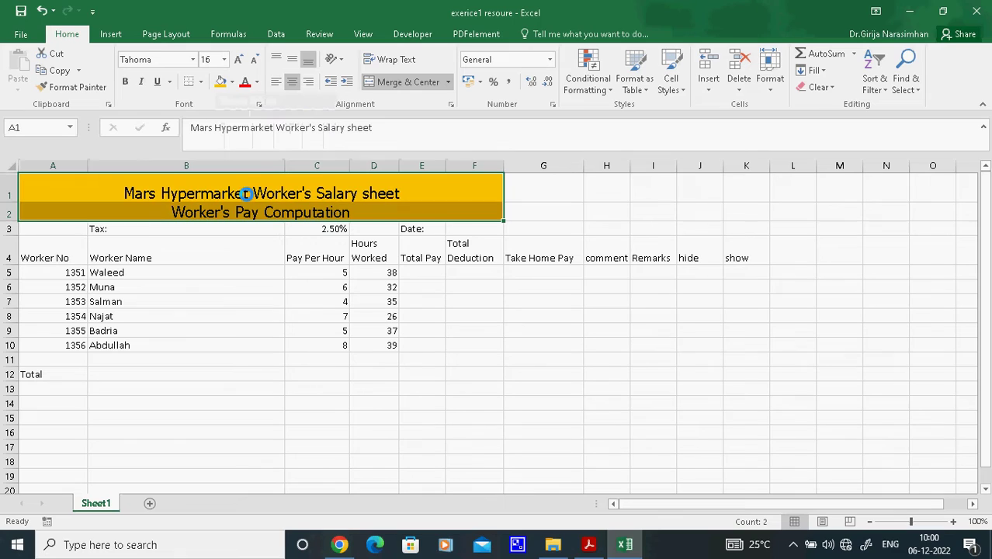
{"action": "left_click", "coordinate": [312, 475]}
- Check the border requirement of task 9 in the PDF and apply outside borders to title rows A1:F2 in Excel
{"action": "left_click_drag", "start_coordinate": [143, 181], "coordinate": [206, 212]}
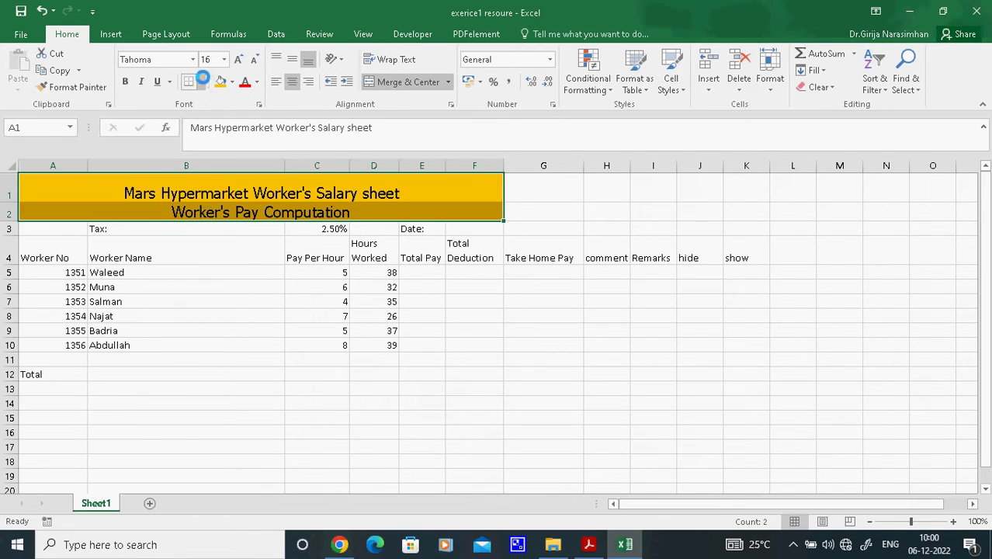
{"action": "left_click", "coordinate": [202, 81]}
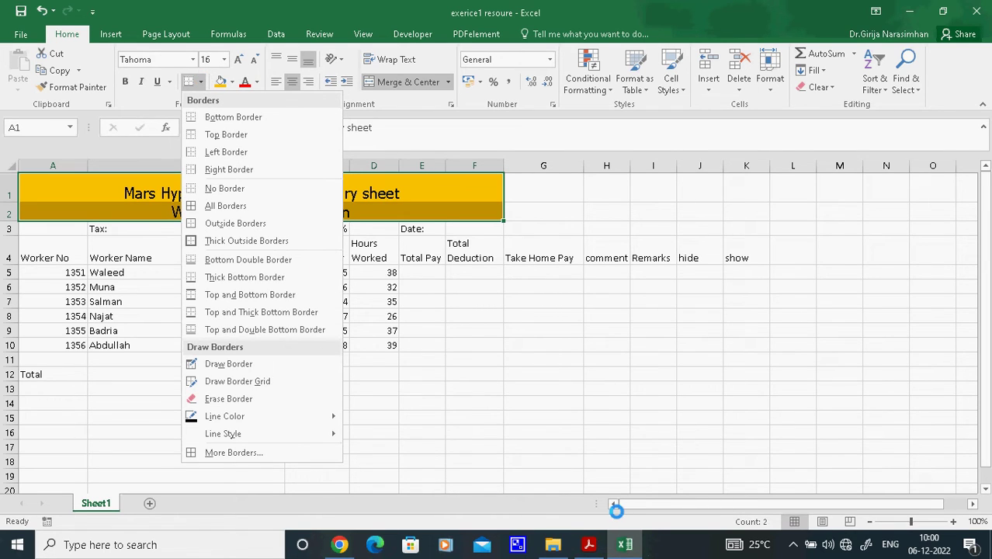
{"action": "left_click", "coordinate": [588, 544]}
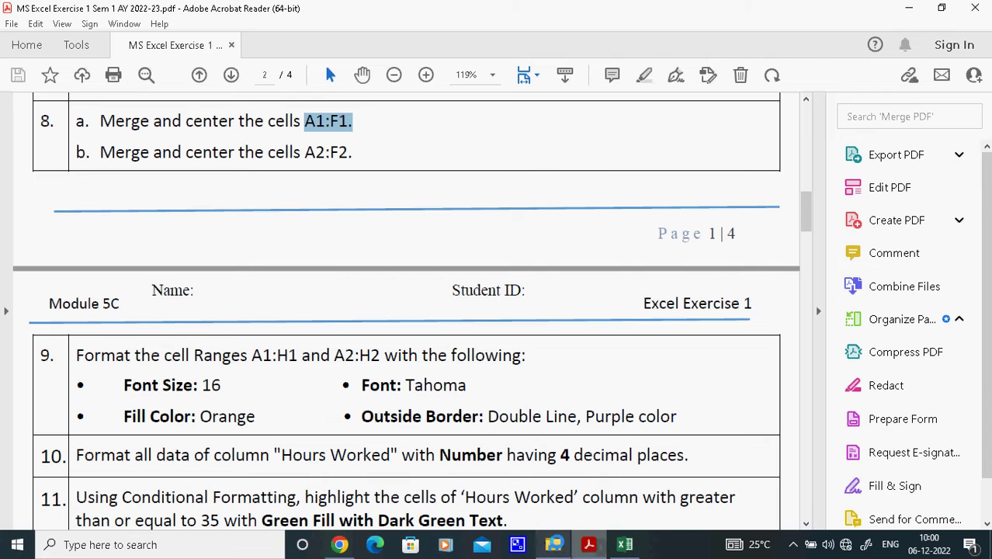
{"action": "left_click", "coordinate": [624, 544]}
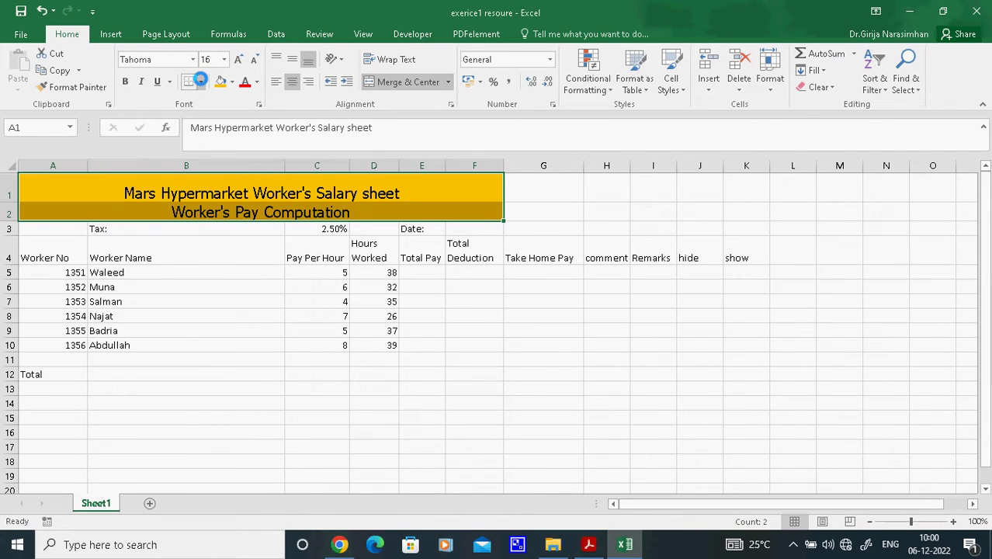
{"action": "left_click", "coordinate": [200, 82]}
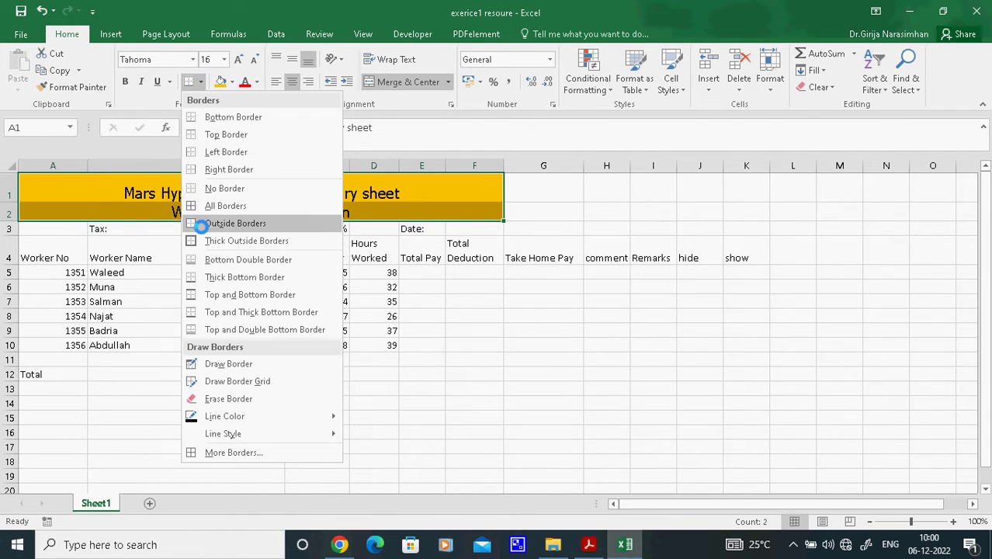
{"action": "left_click", "coordinate": [201, 224]}
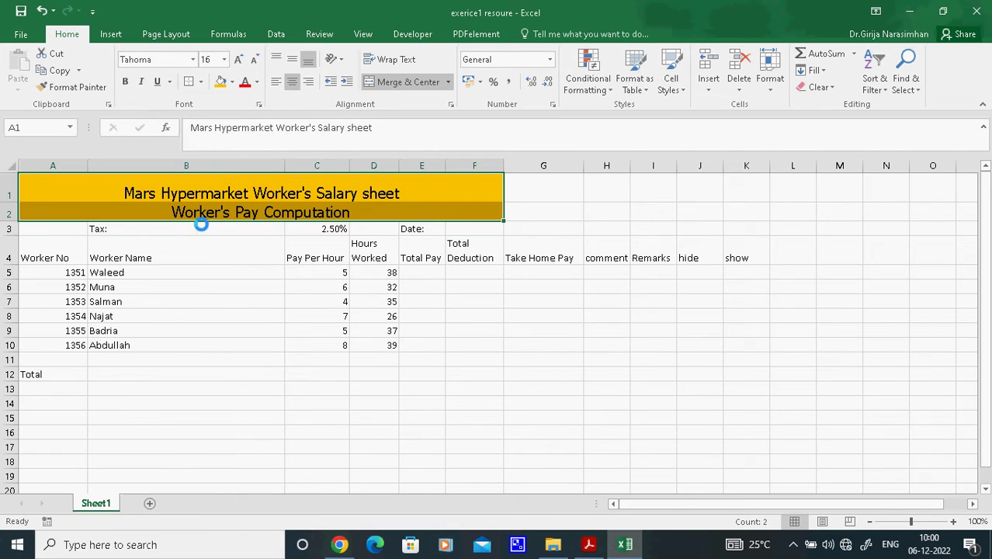
- Set the border line color to purple and the line style to double, and draw the border around title rows A1:F2
{"action": "left_click", "coordinate": [200, 82]}
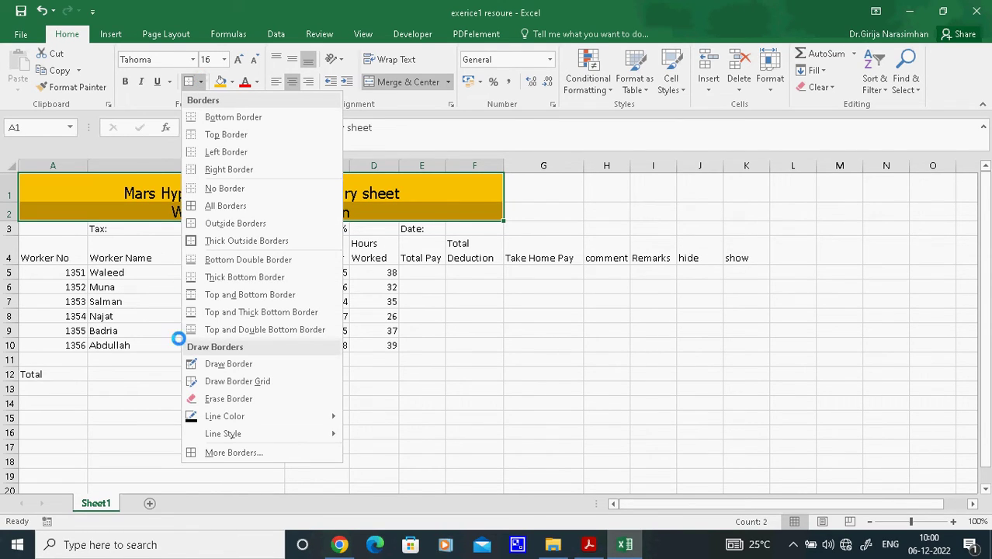
{"action": "mouse_move", "coordinate": [210, 415]}
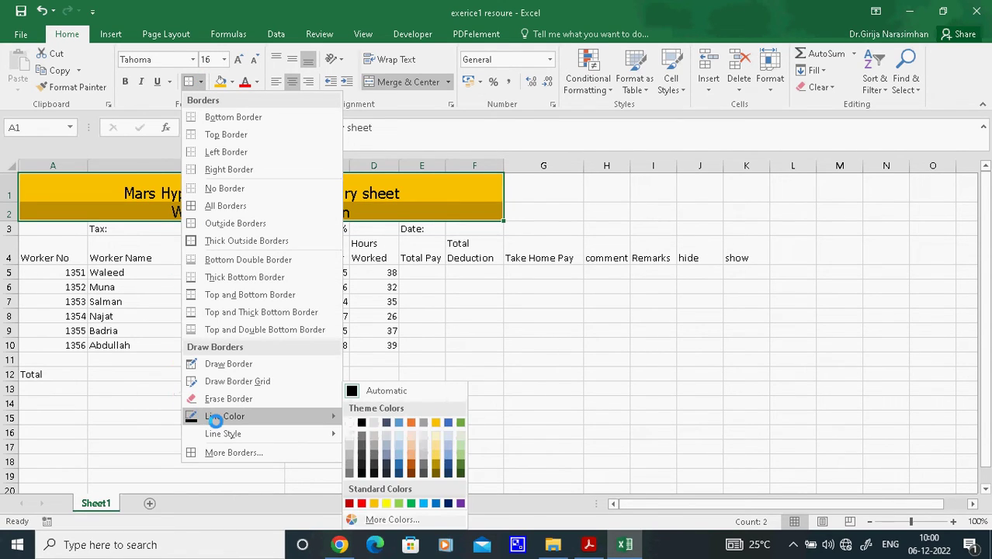
{"action": "left_click", "coordinate": [463, 505]}
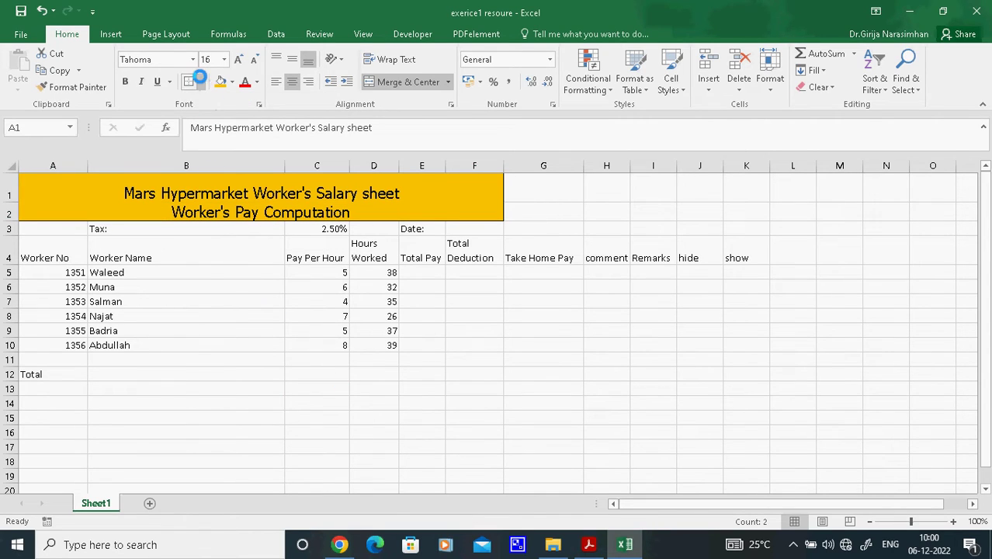
{"action": "left_click", "coordinate": [199, 80]}
{"action": "mouse_move", "coordinate": [200, 433]}
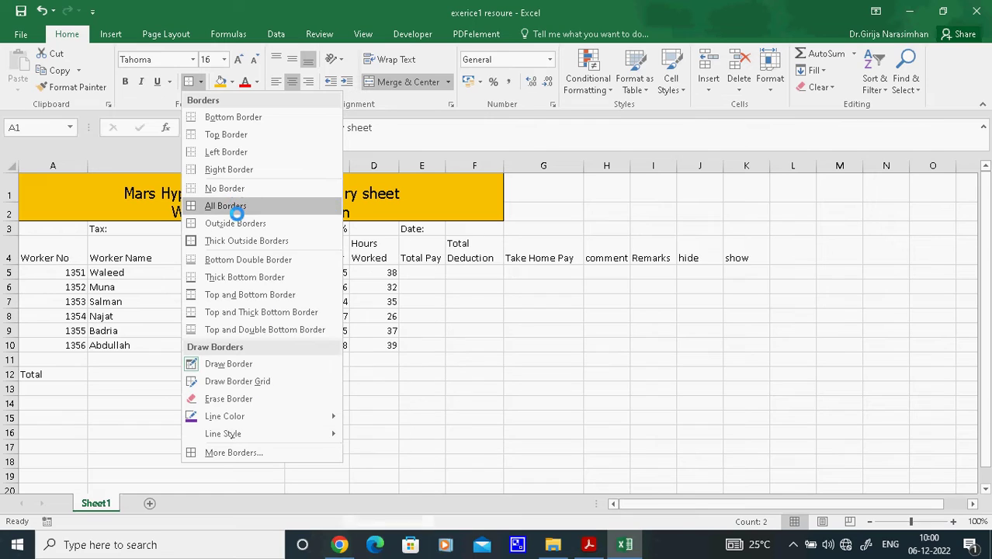
{"action": "mouse_move", "coordinate": [241, 434]}
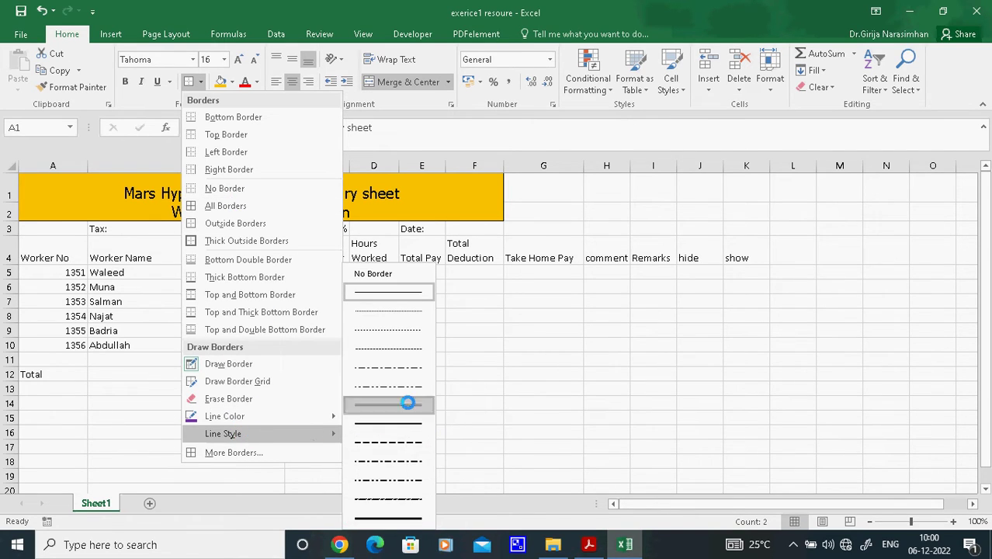
{"action": "left_click", "coordinate": [408, 403]}
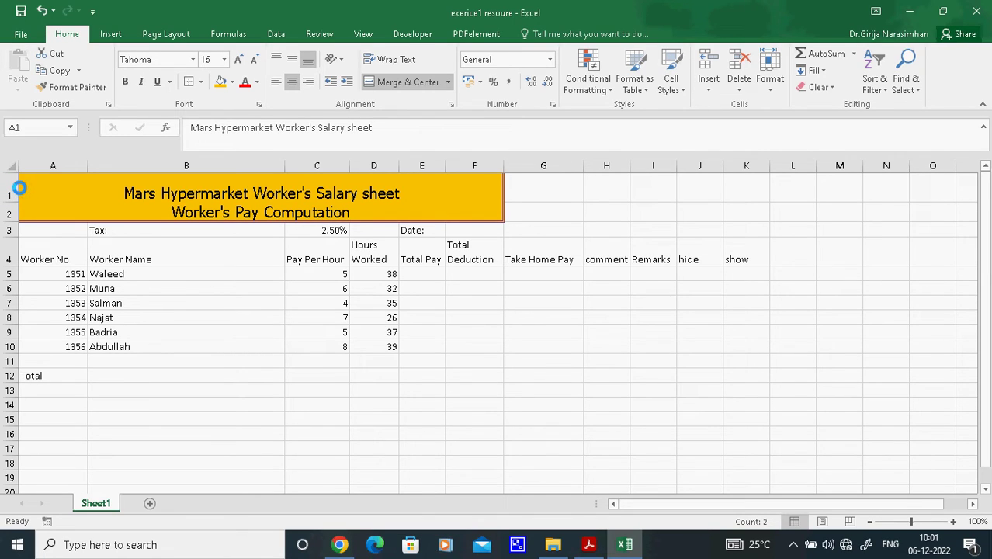
{"action": "left_click", "coordinate": [78, 168]}
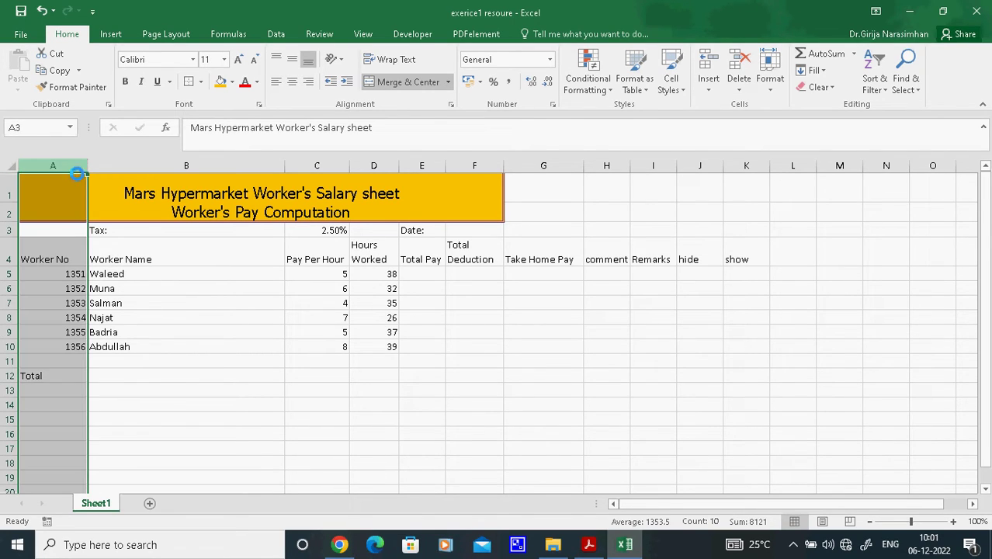
{"action": "left_click", "coordinate": [25, 191]}
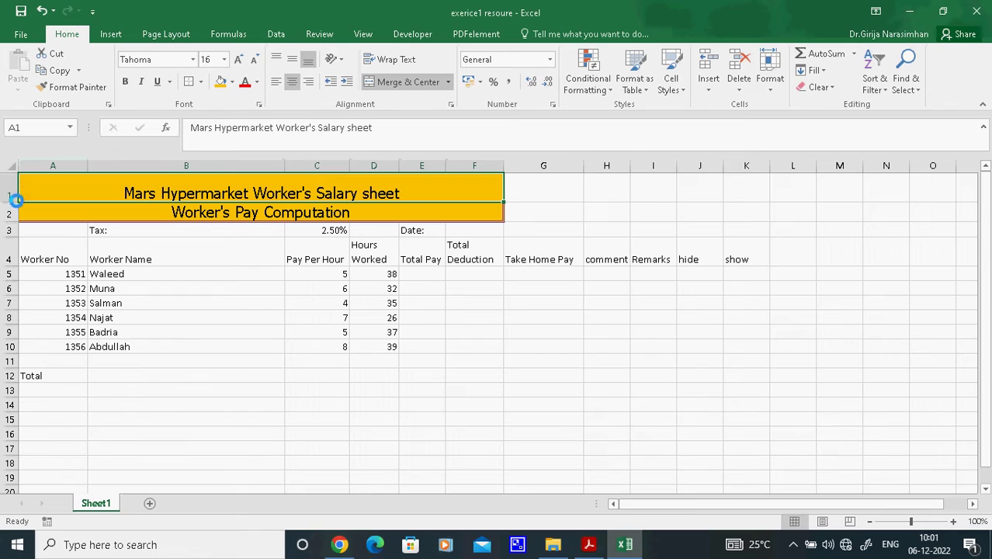
{"action": "left_click", "coordinate": [75, 218]}
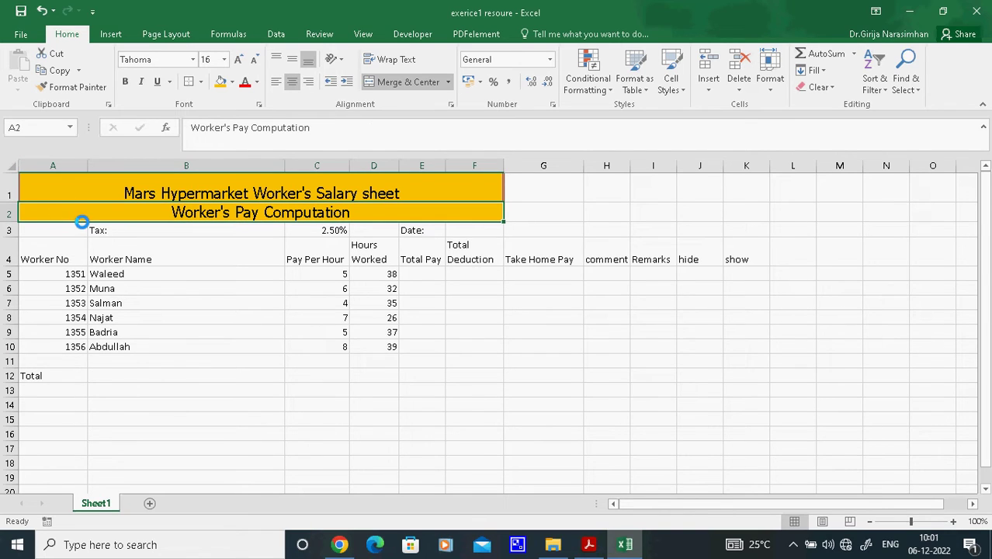
{"action": "left_click", "coordinate": [223, 317]}
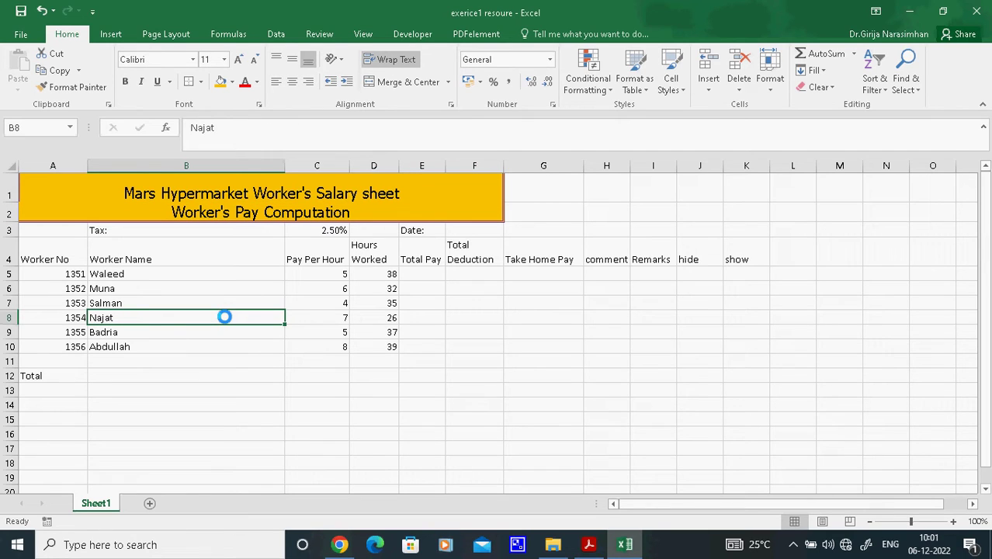
- Review the border line styles available for the merged title cell A1
{"action": "left_click", "coordinate": [289, 398]}
{"action": "left_click", "coordinate": [243, 347]}
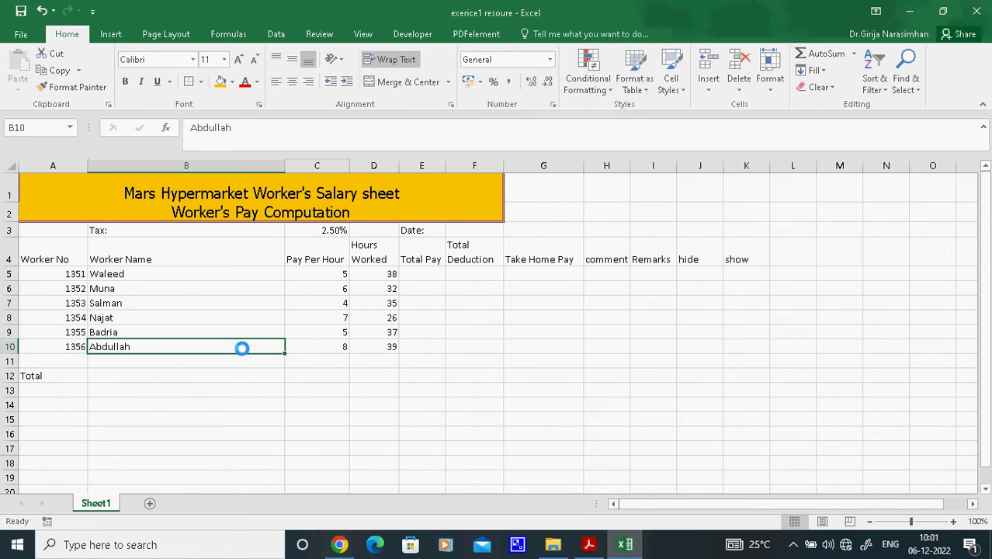
{"action": "left_click", "coordinate": [88, 200]}
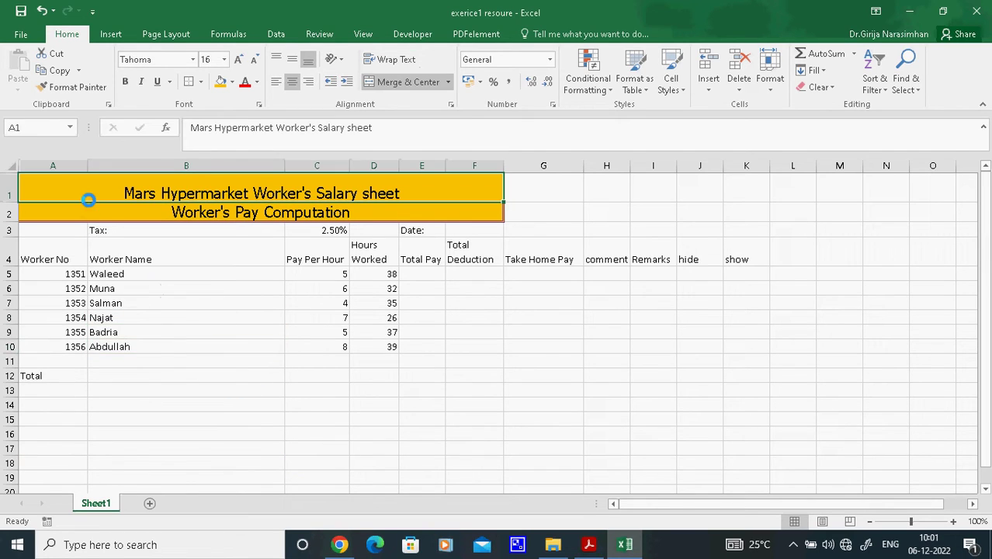
{"action": "left_click", "coordinate": [199, 81]}
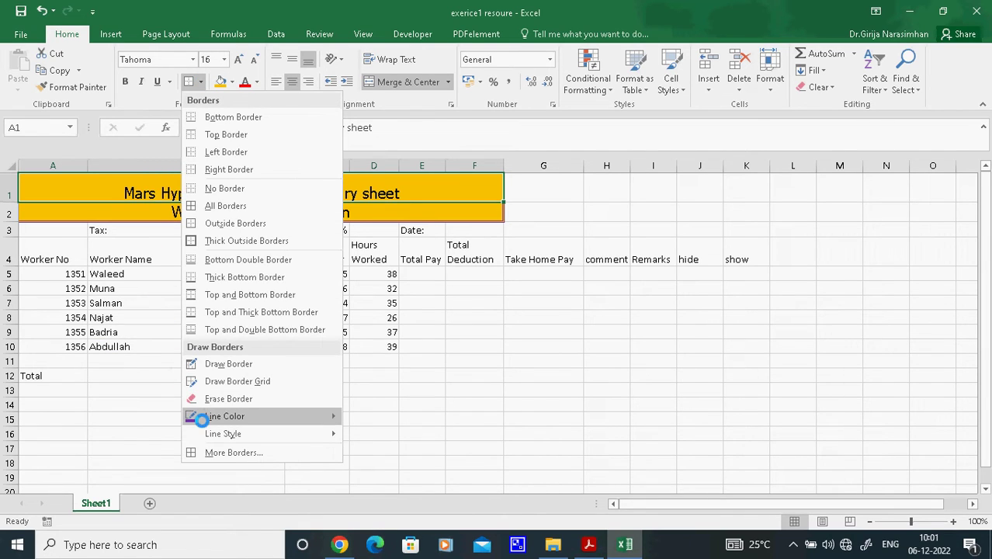
{"action": "mouse_move", "coordinate": [337, 434]}
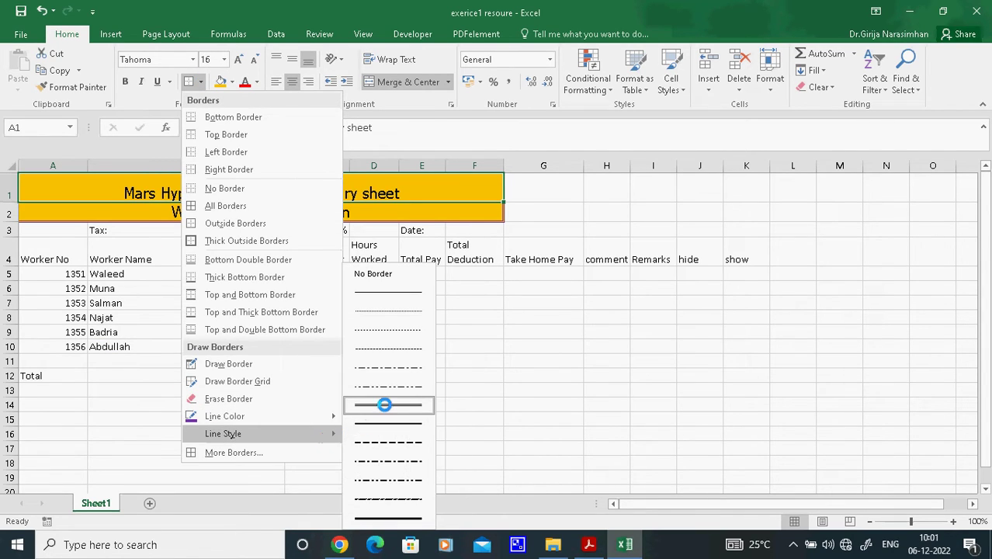
{"action": "left_click", "coordinate": [384, 404]}
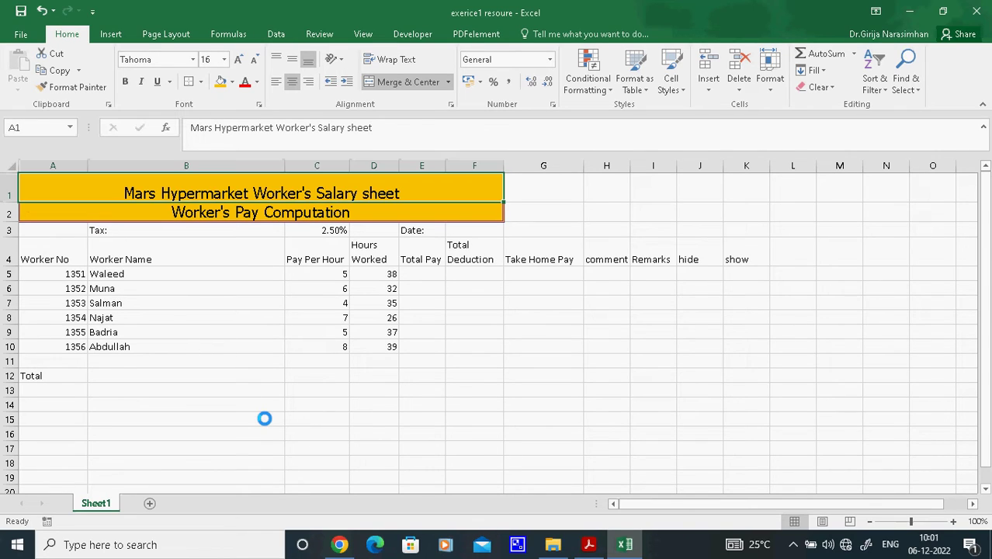
{"action": "left_click", "coordinate": [601, 403]}
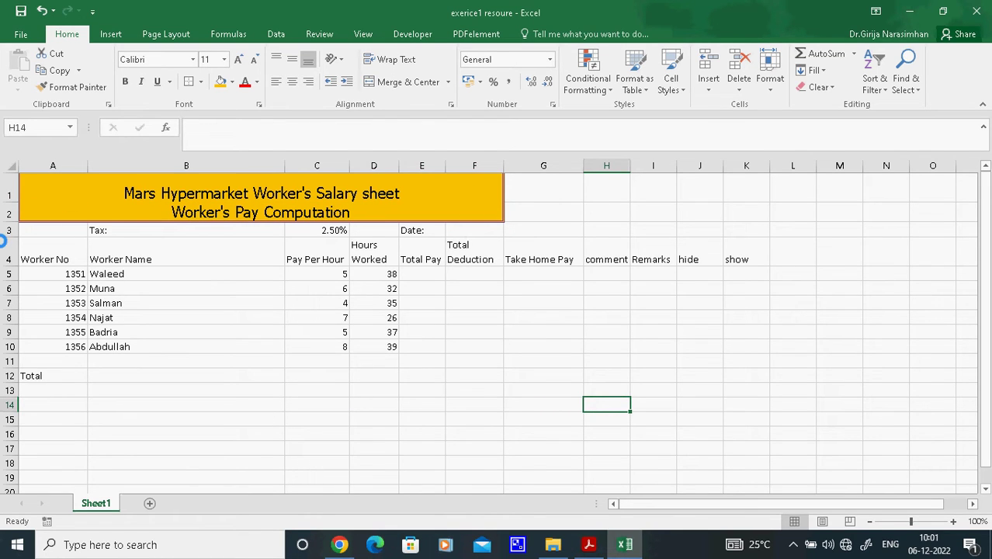
- Read the number format requirement of task 10 in the exercise PDF and return to the Excel salary sheet
{"action": "left_click", "coordinate": [588, 544]}
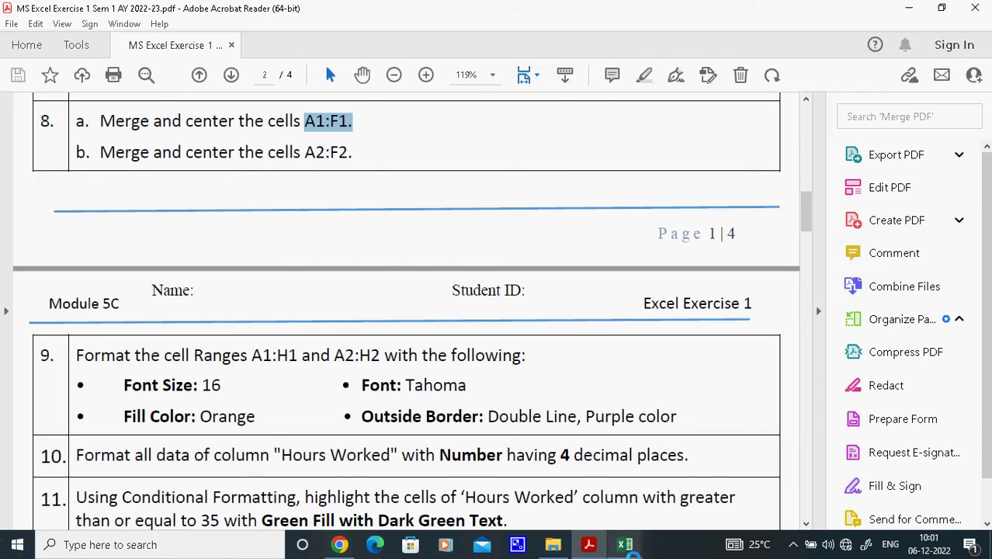
{"action": "left_click", "coordinate": [806, 524]}
{"action": "scroll", "coordinate": [805, 524], "scroll_direction": "down", "scroll_amount": 5}
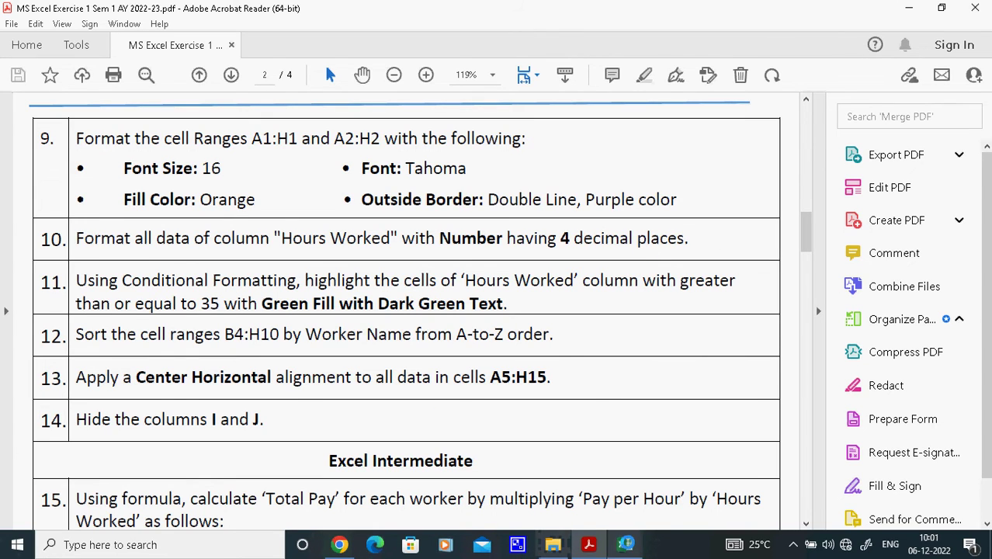
{"action": "left_click", "coordinate": [625, 543]}
{"action": "left_click", "coordinate": [475, 332]}
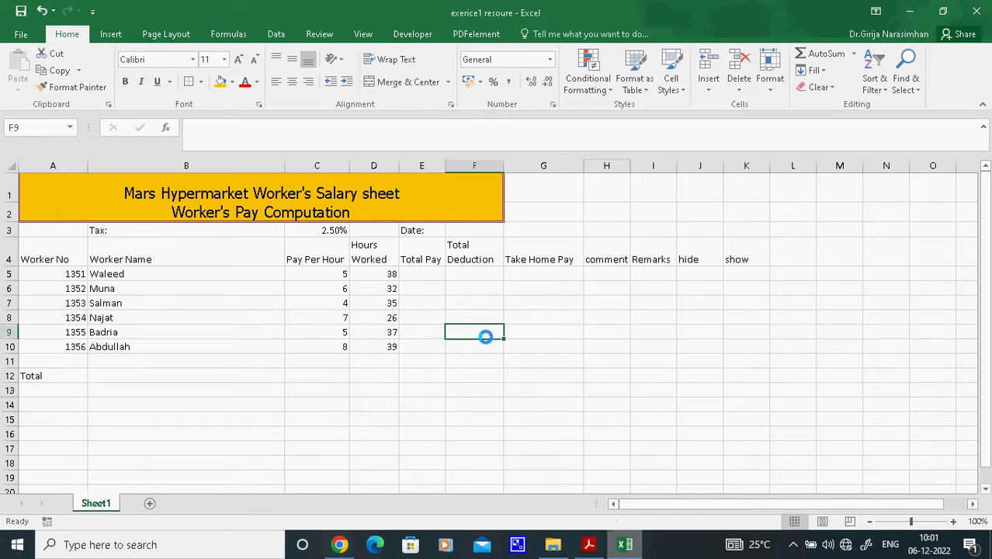
- Format the Hours Worked values D5:D10 as Number with 4 decimal places and negative numbers in red without a minus sign
{"action": "left_click", "coordinate": [382, 273]}
{"action": "left_click_drag", "start_coordinate": [380, 288], "coordinate": [389, 347]}
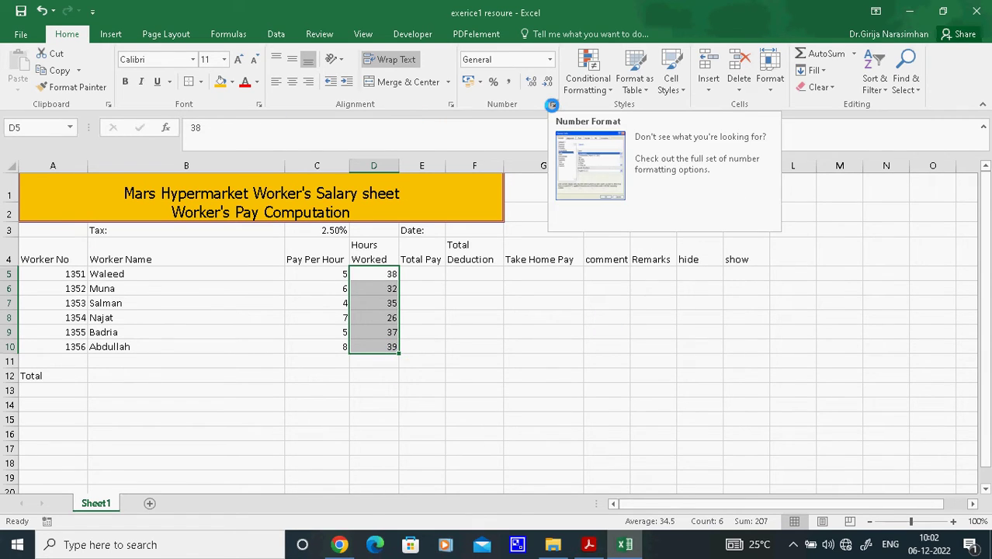
{"action": "left_click", "coordinate": [551, 105]}
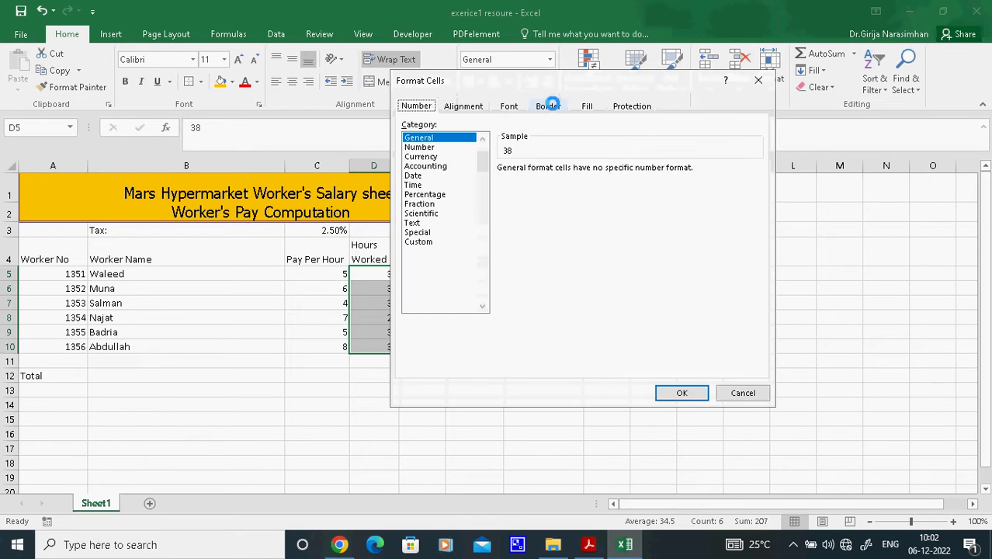
{"action": "left_click", "coordinate": [432, 148]}
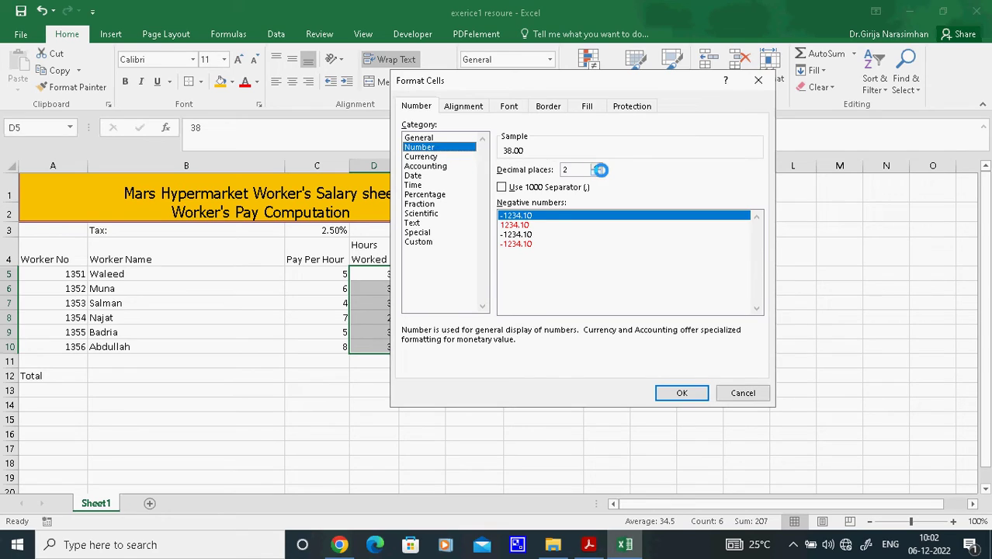
{"action": "left_click", "coordinate": [594, 166]}
{"action": "left_click", "coordinate": [595, 166]}
{"action": "left_click", "coordinate": [594, 166]}
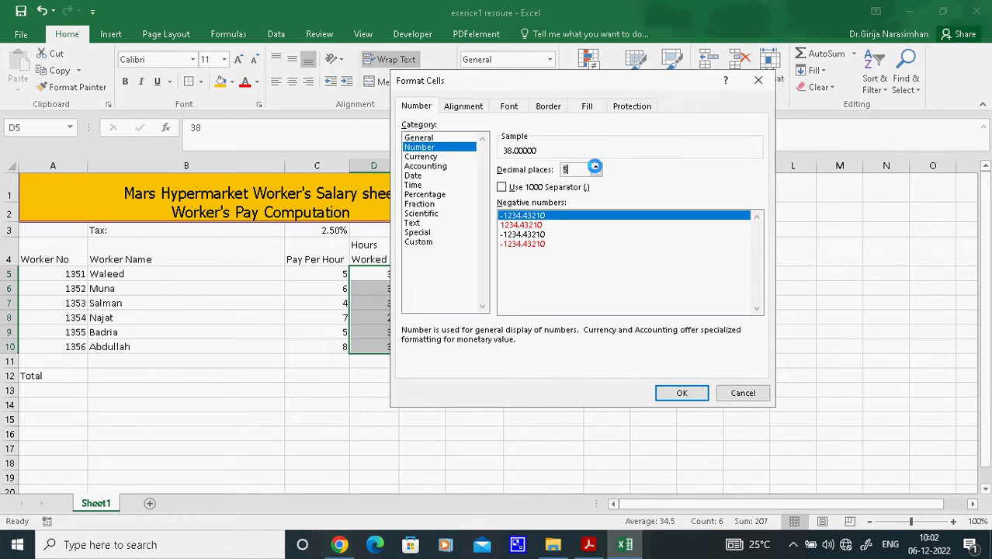
{"action": "left_click", "coordinate": [596, 172]}
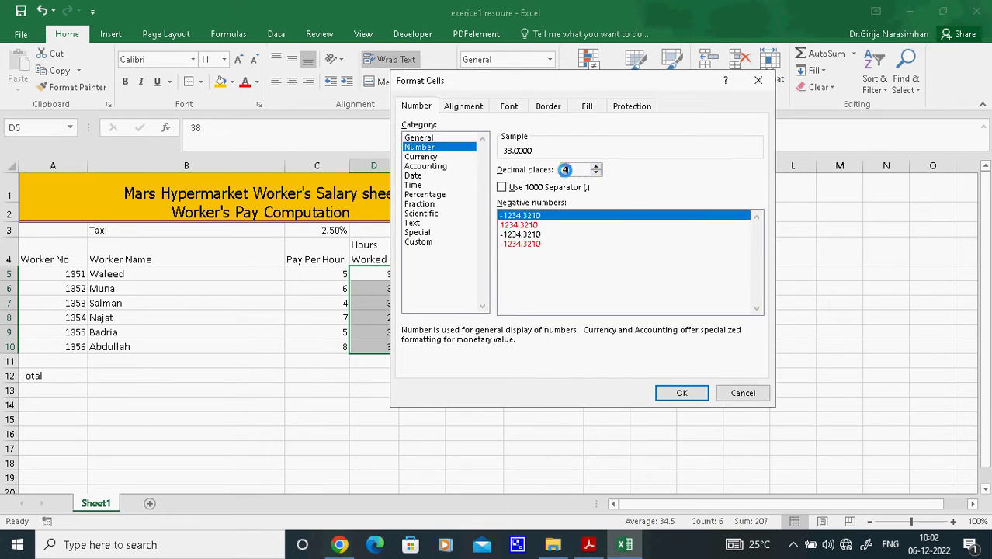
{"action": "left_click", "coordinate": [518, 224]}
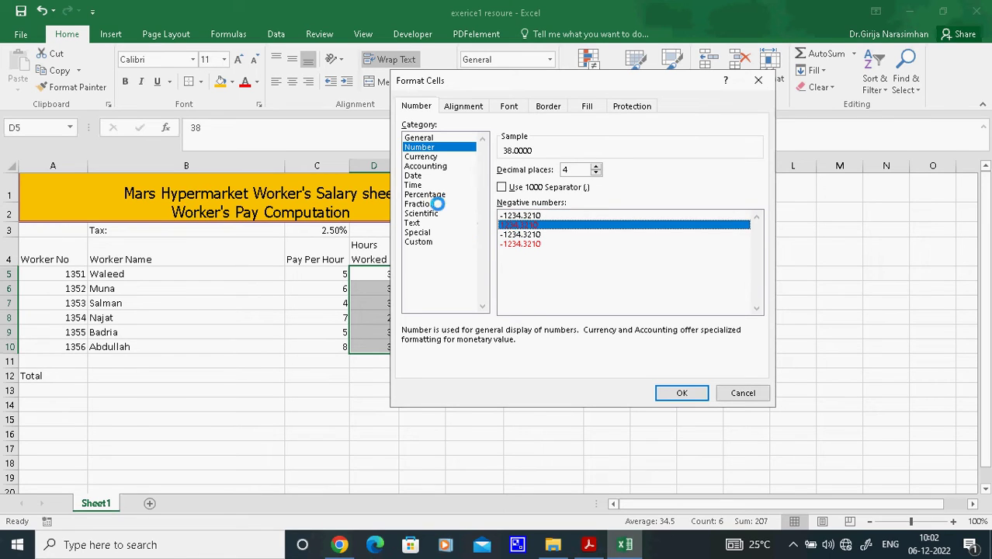
{"action": "left_click", "coordinate": [679, 392]}
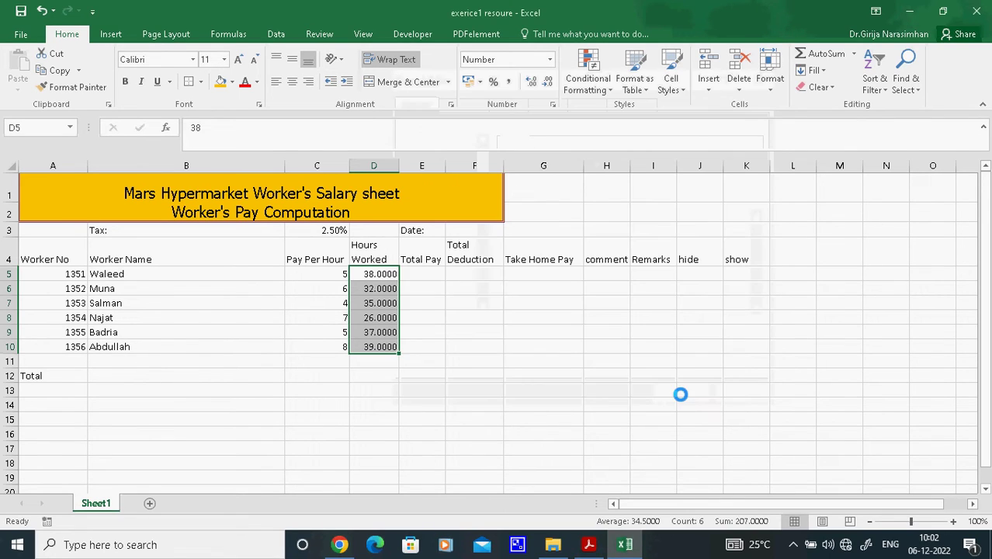
- Review the number format settings of cell D5 in the Format Cells dialog
{"action": "left_click", "coordinate": [520, 344]}
{"action": "right_click", "coordinate": [387, 274]}
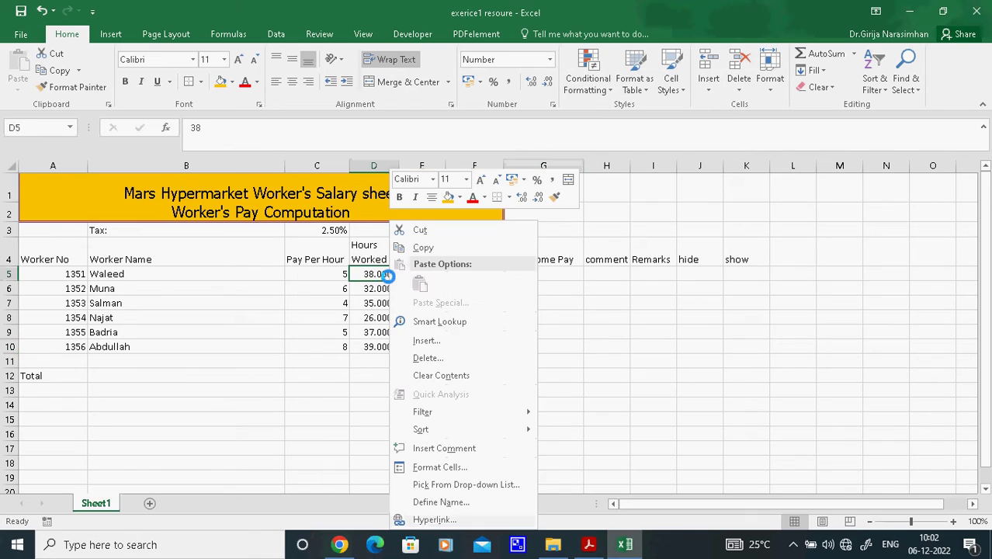
{"action": "left_click", "coordinate": [437, 468]}
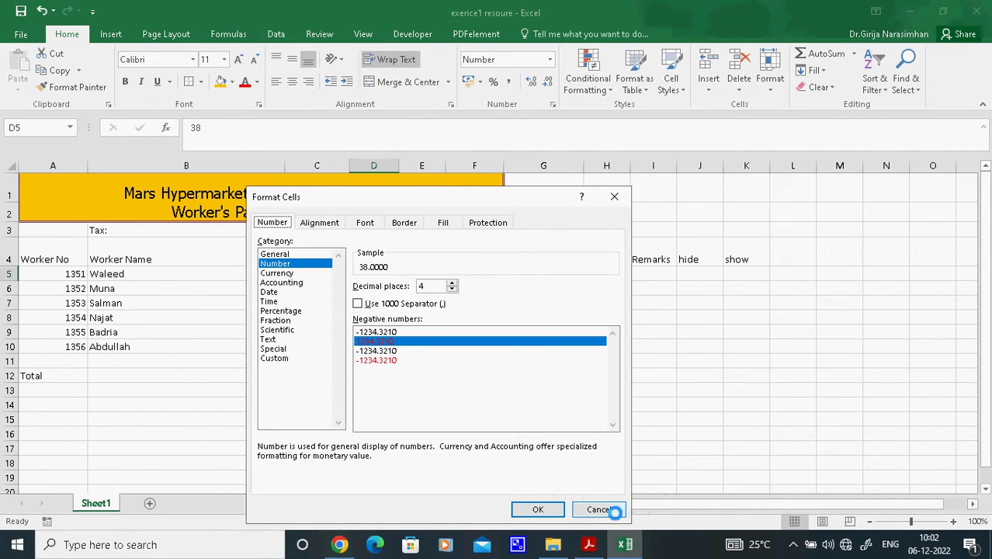
{"action": "left_click", "coordinate": [598, 509]}
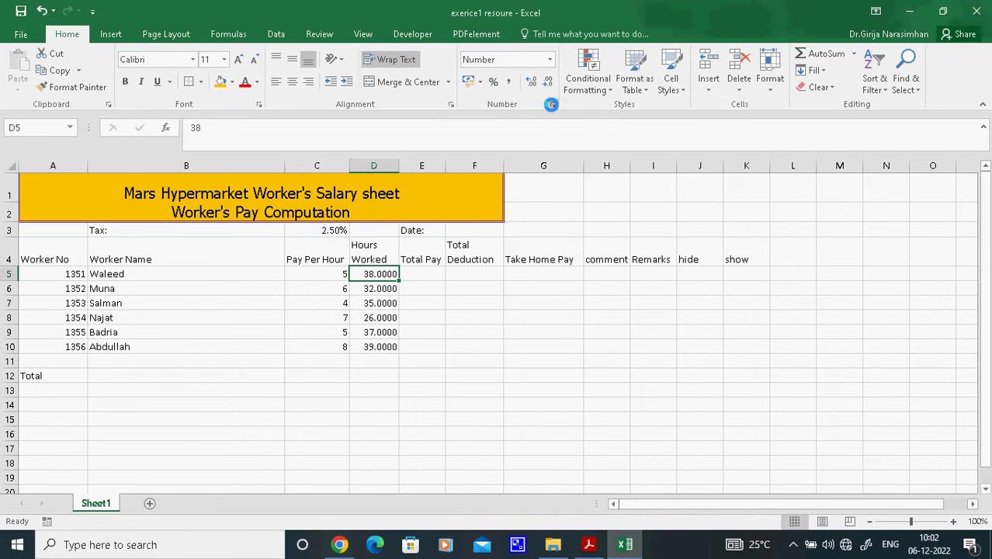
{"action": "left_click", "coordinate": [549, 103]}
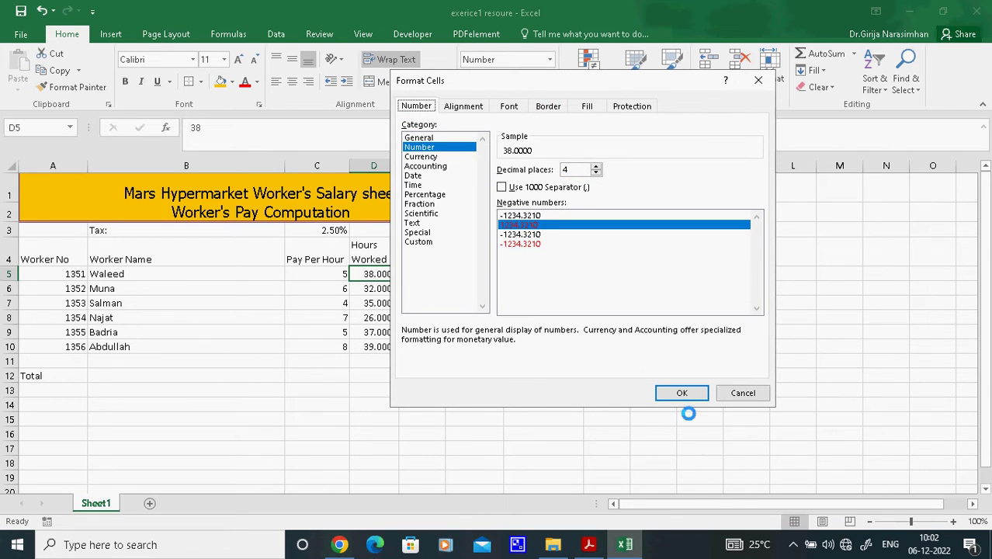
{"action": "left_click", "coordinate": [656, 390]}
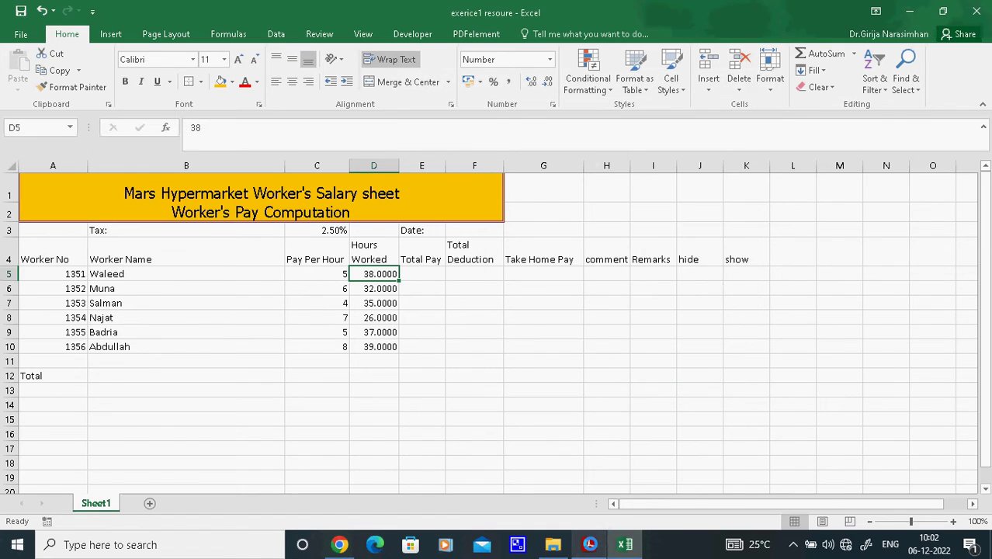
- Check the conditional formatting requirement of task 11 in the PDF and select the Hours Worked values D5:D10 in Excel
{"action": "left_click", "coordinate": [589, 544]}
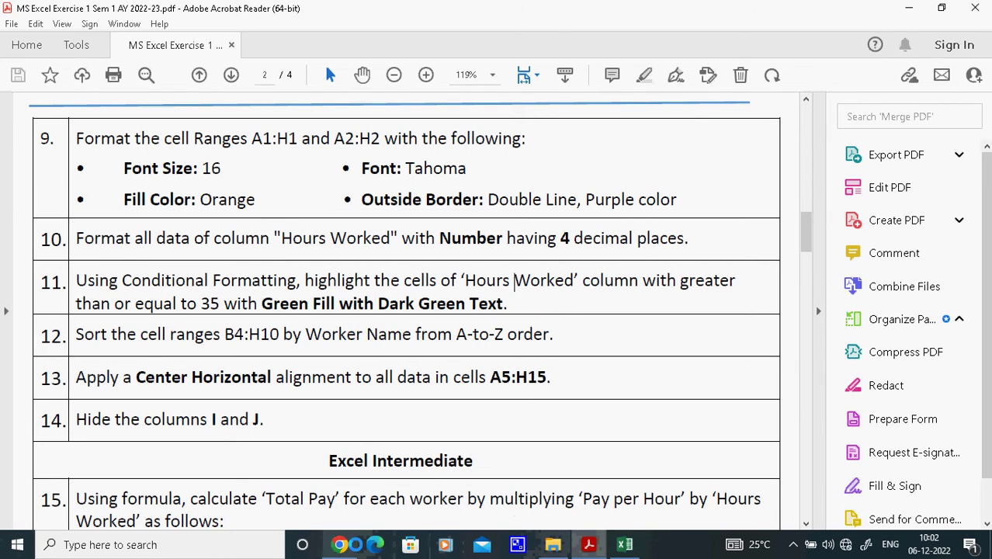
{"action": "left_click", "coordinate": [617, 544]}
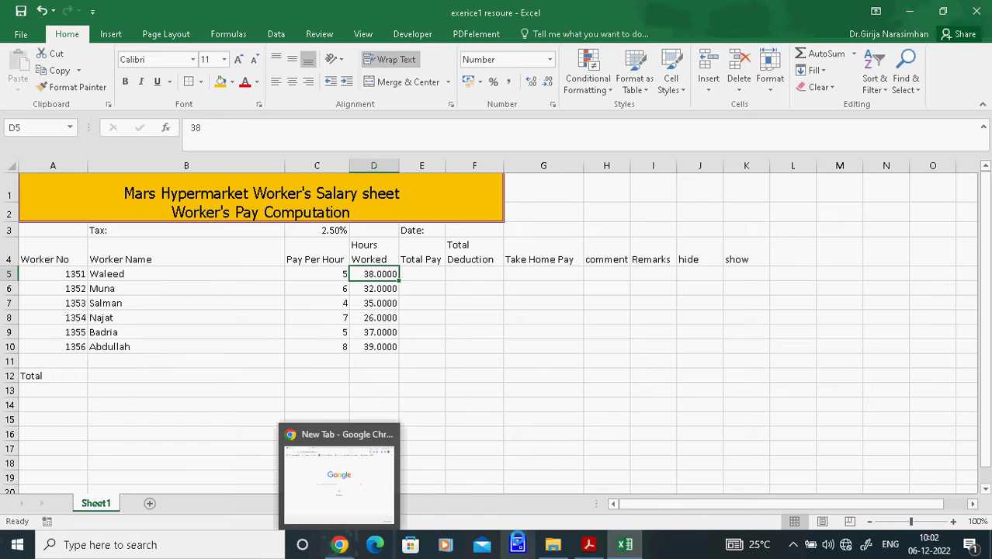
{"action": "left_click", "coordinate": [589, 544]}
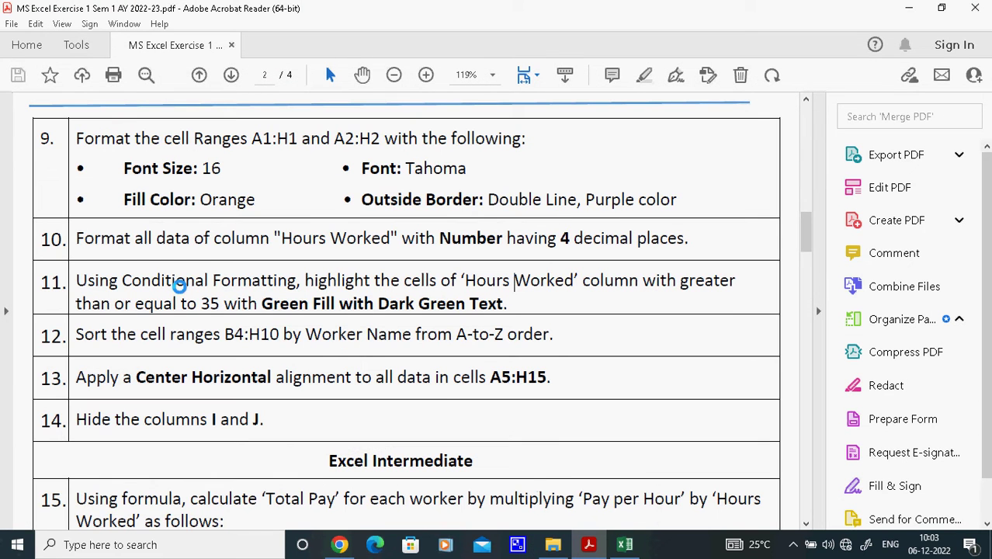
{"action": "left_click", "coordinate": [625, 545]}
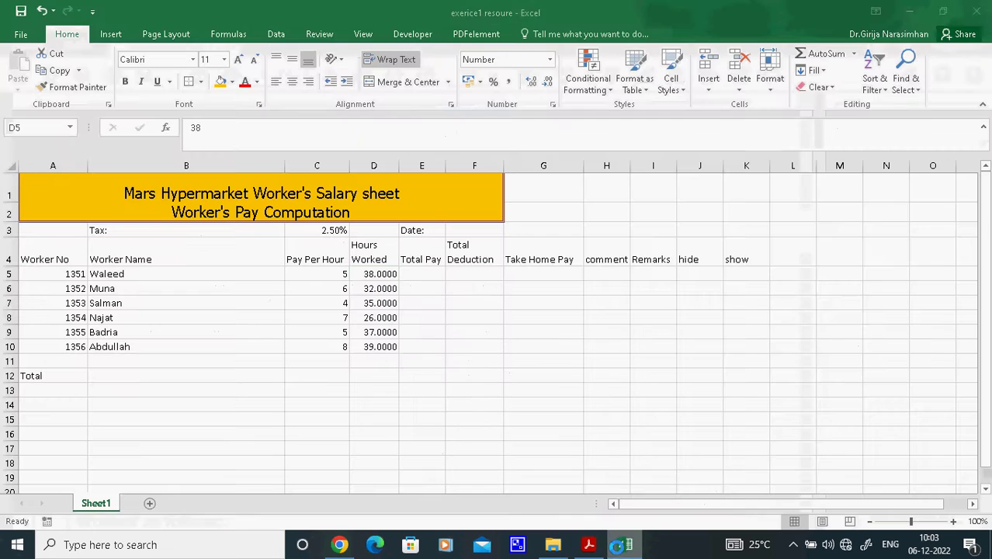
{"action": "left_click", "coordinate": [545, 389]}
{"action": "left_click_drag", "start_coordinate": [382, 273], "coordinate": [384, 346]}
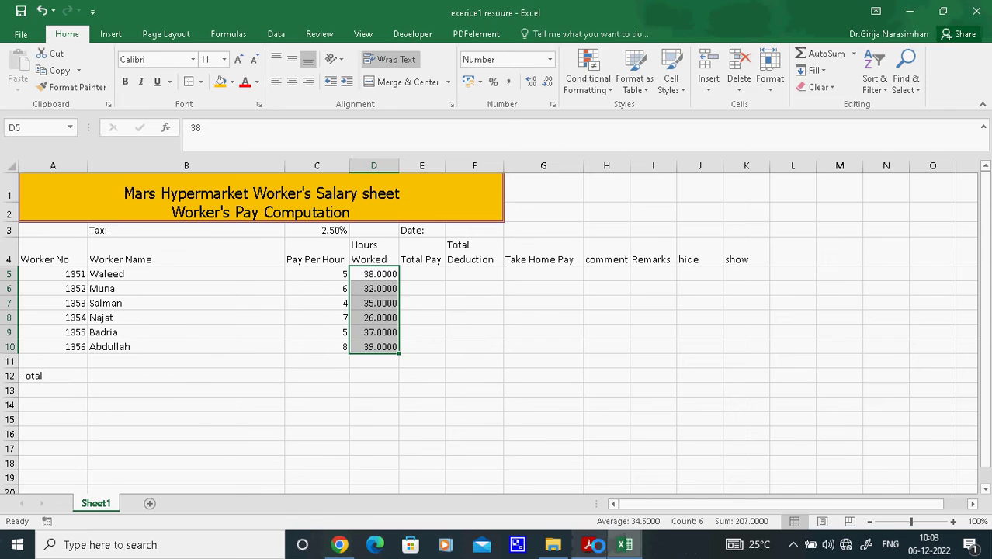
{"action": "left_click", "coordinate": [592, 545]}
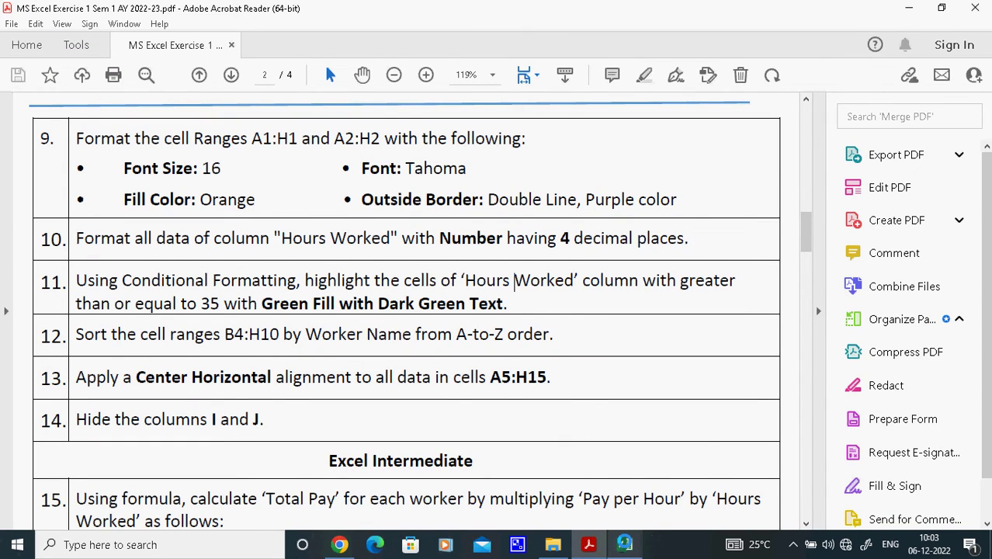
{"action": "left_click", "coordinate": [625, 544]}
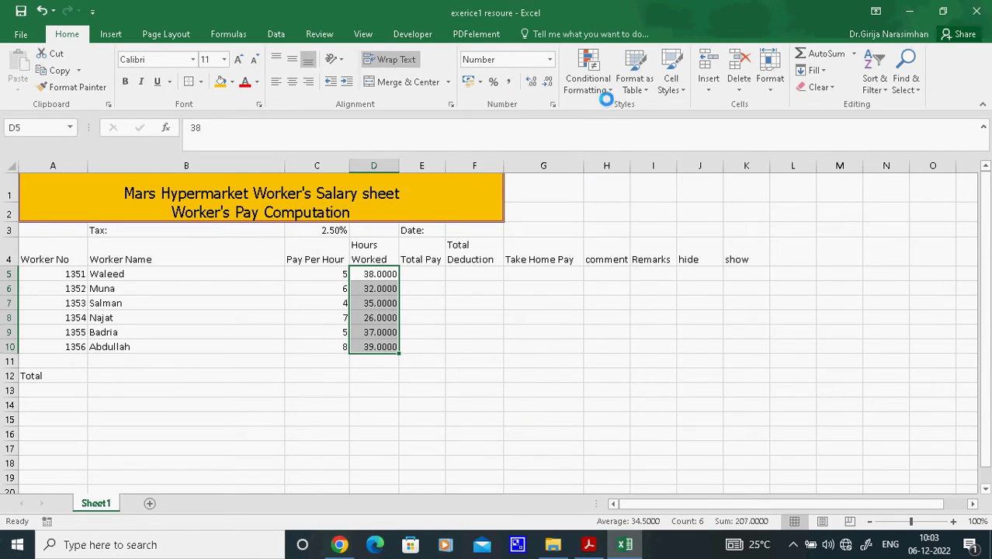
{"action": "left_click", "coordinate": [594, 77]}
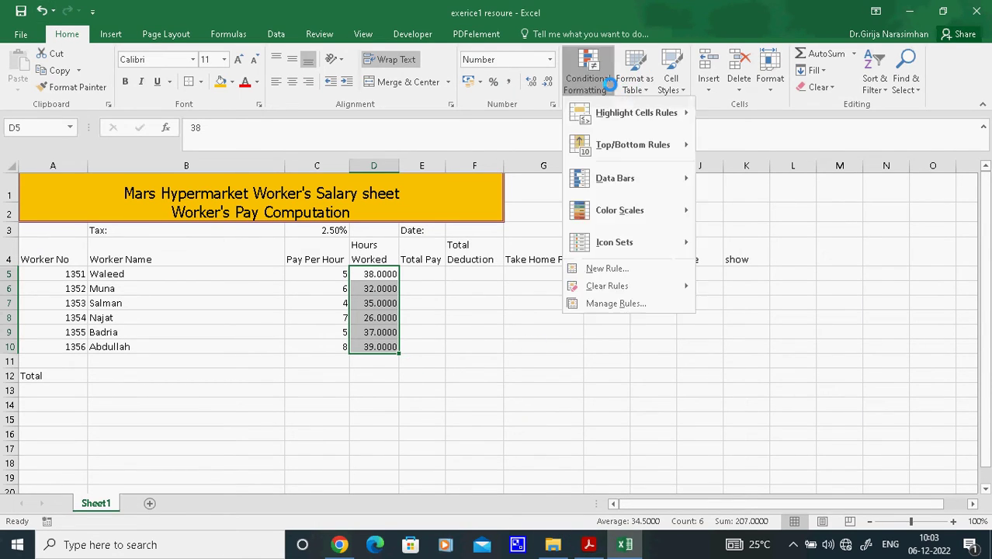
{"action": "mouse_move", "coordinate": [611, 103]}
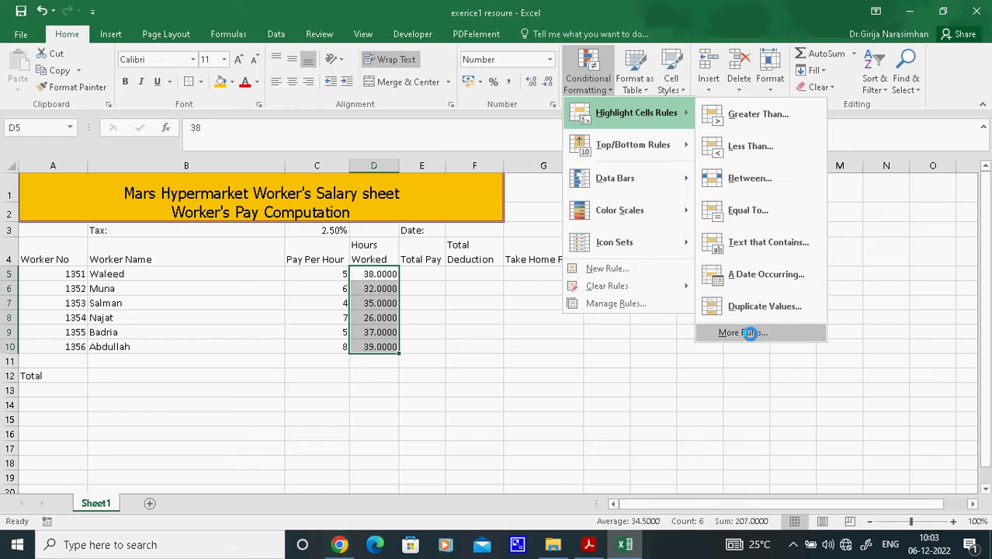
{"action": "left_click", "coordinate": [742, 332]}
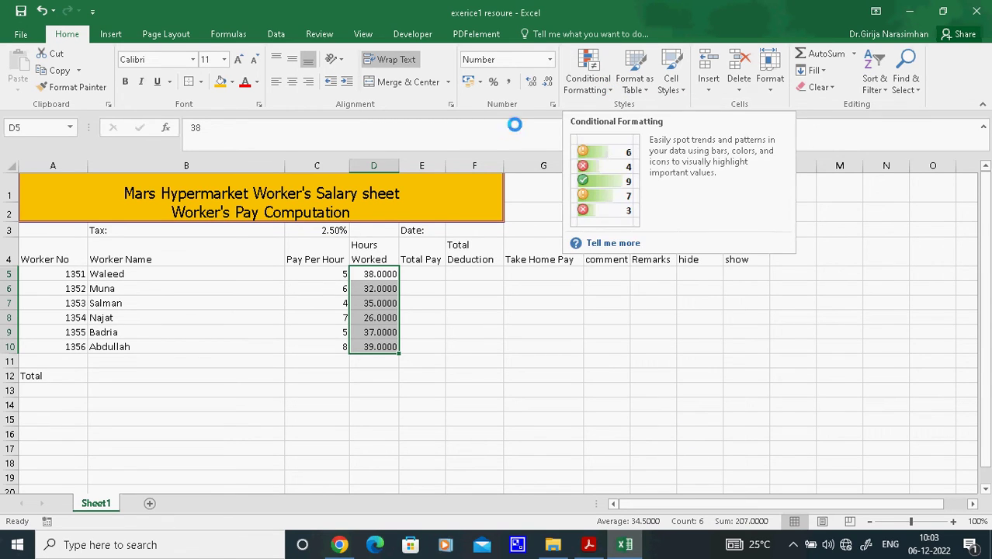
- Start a conditional formatting rule on the Hours Worked values D5:D10 for cell values greater than or equal to 35
{"action": "left_click", "coordinate": [373, 273]}
{"action": "left_click_drag", "start_coordinate": [375, 273], "coordinate": [380, 344]}
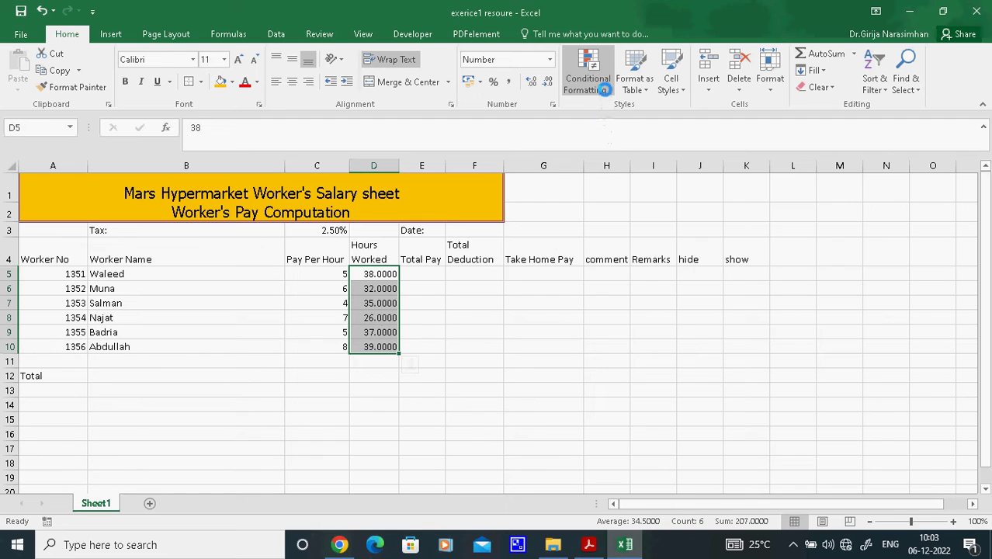
{"action": "left_click", "coordinate": [610, 90]}
{"action": "mouse_move", "coordinate": [616, 112]}
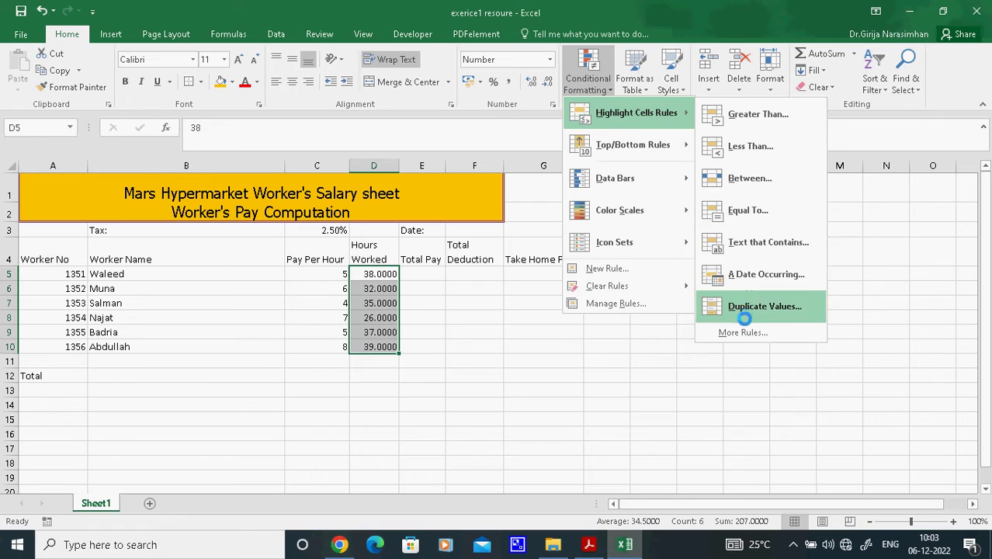
{"action": "left_click", "coordinate": [743, 331]}
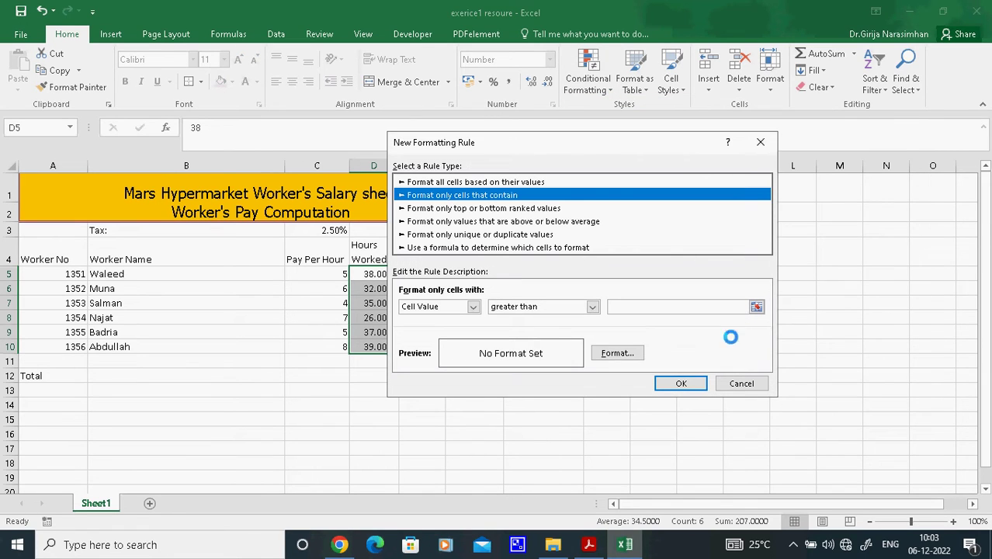
{"action": "left_click", "coordinate": [592, 306]}
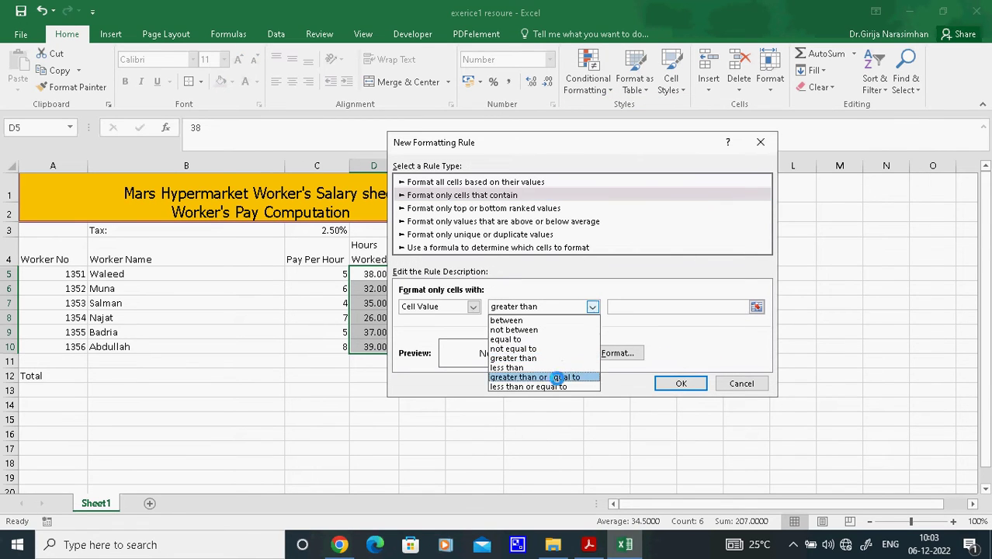
{"action": "left_click", "coordinate": [555, 376]}
{"action": "left_click", "coordinate": [647, 307]}
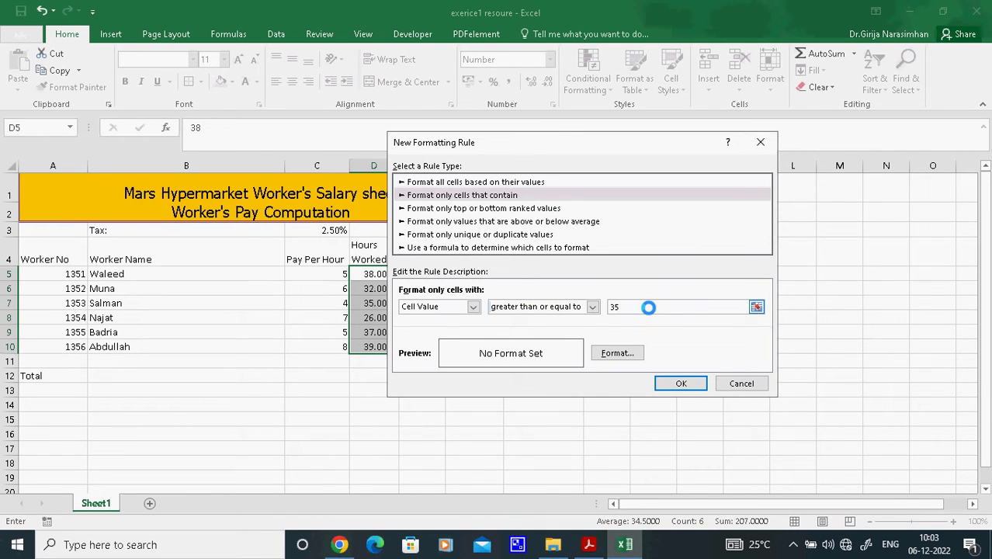
- Check task 11's colours in the exercise PDF, then give the Excel rule dark green text and a green fill and apply it
{"action": "left_click", "coordinate": [588, 544]}
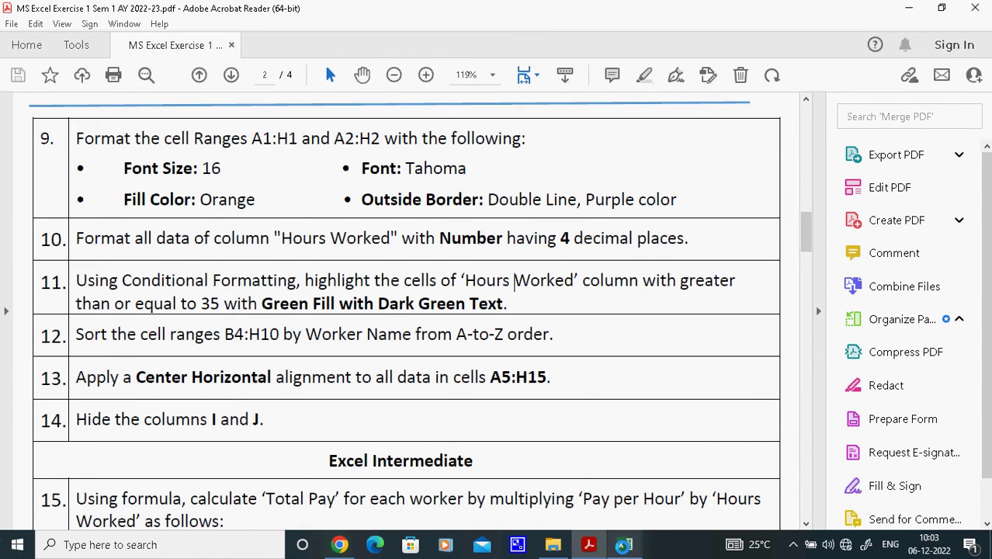
{"action": "left_click", "coordinate": [624, 544]}
{"action": "left_click", "coordinate": [617, 353]}
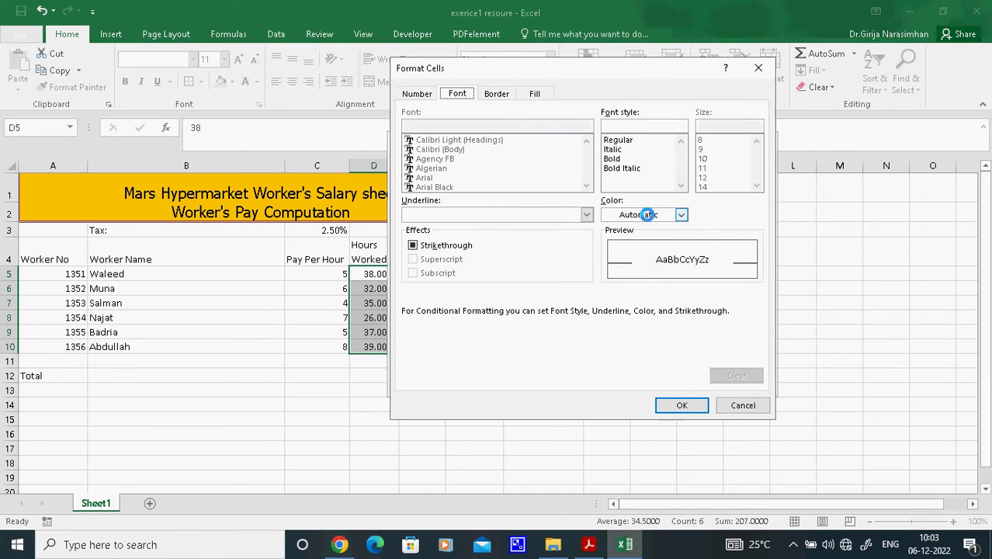
{"action": "left_click", "coordinate": [682, 214]}
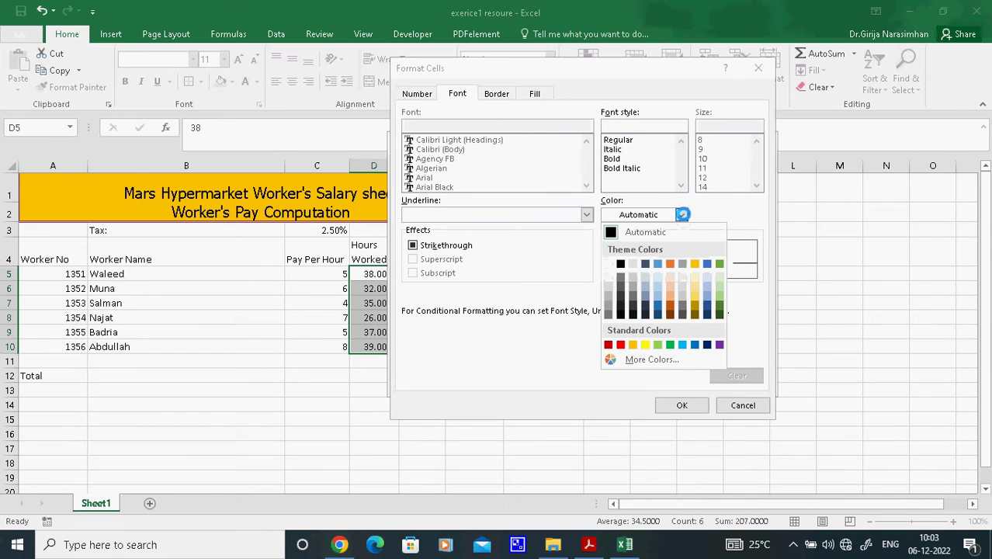
{"action": "left_click", "coordinate": [717, 314]}
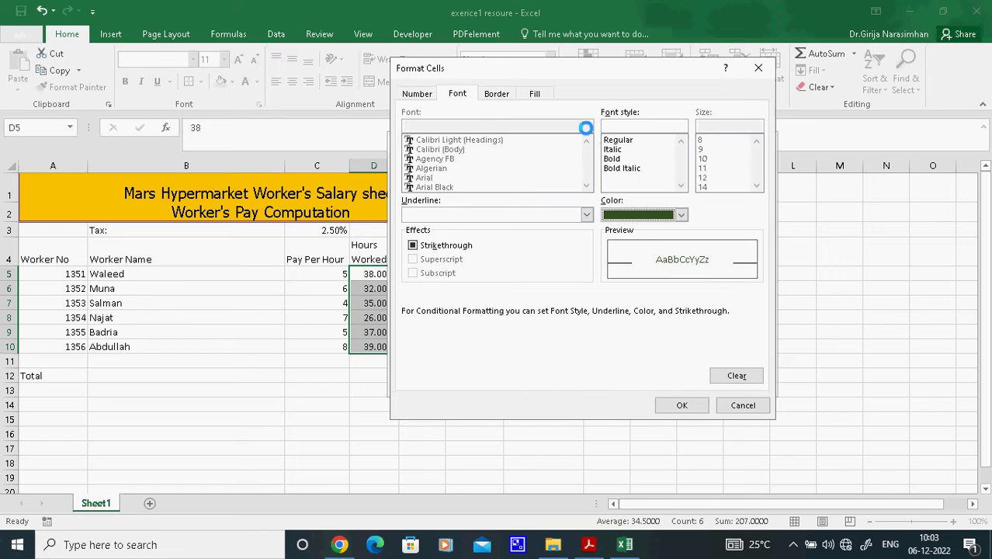
{"action": "left_click", "coordinate": [536, 92]}
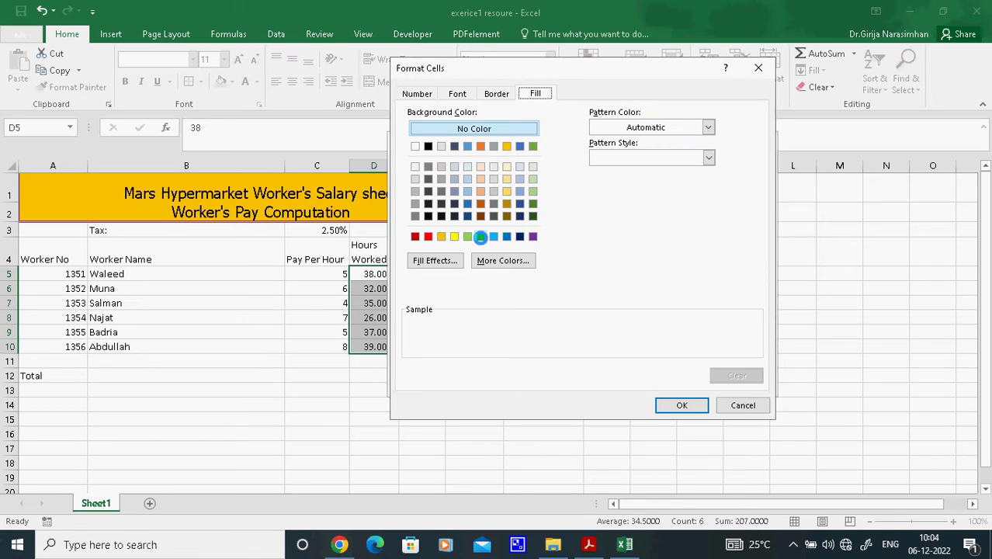
{"action": "left_click", "coordinate": [480, 237]}
{"action": "left_click", "coordinate": [689, 403]}
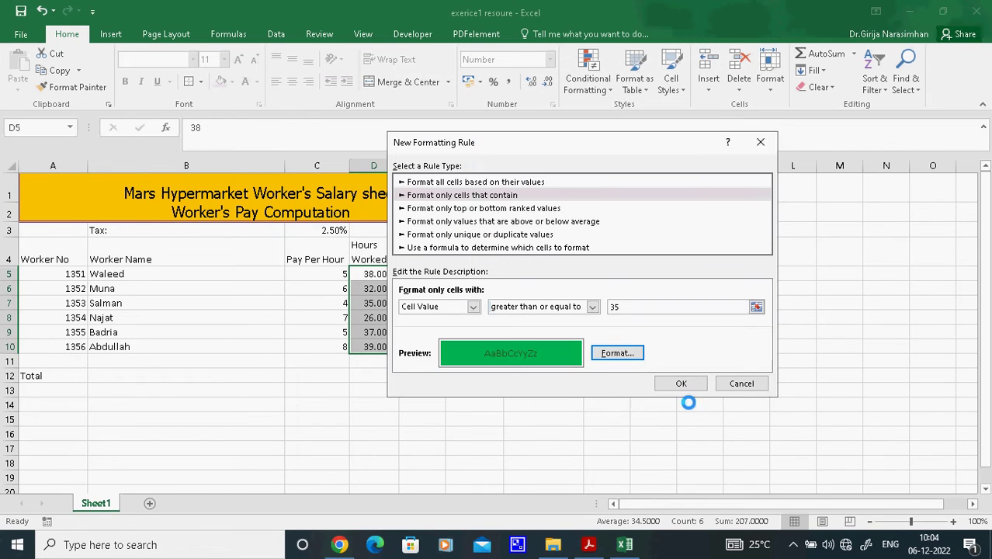
{"action": "left_click", "coordinate": [677, 382]}
{"action": "left_click", "coordinate": [680, 387]}
- Create another highlight rule on D5:D10 with the condition cell value greater than or equal to 35
{"action": "left_click_drag", "start_coordinate": [378, 272], "coordinate": [384, 345]}
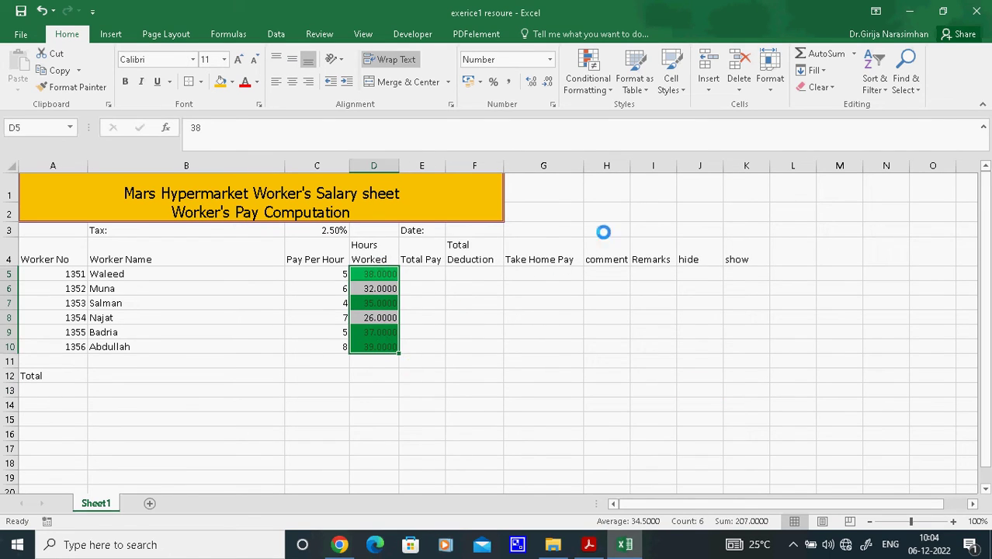
{"action": "left_click", "coordinate": [605, 89]}
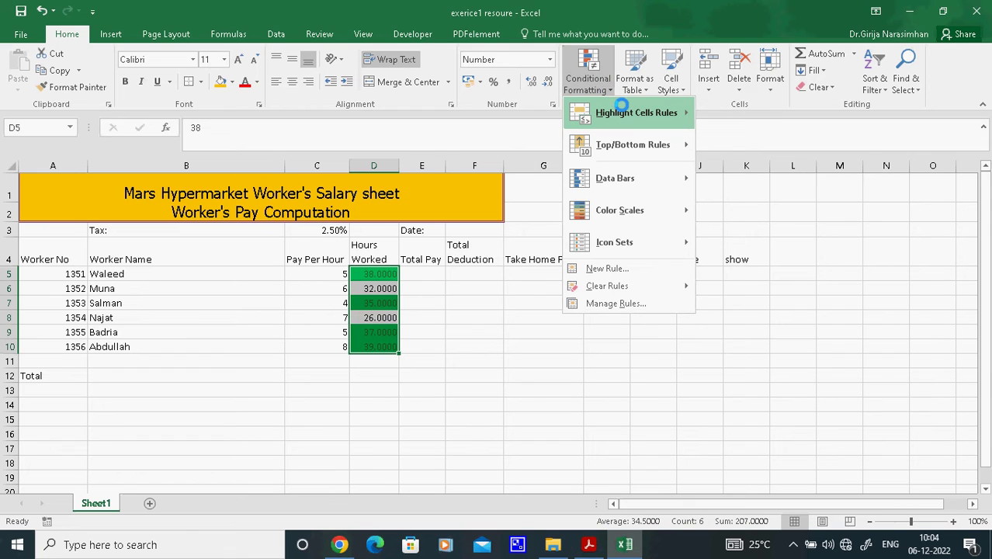
{"action": "mouse_move", "coordinate": [620, 113]}
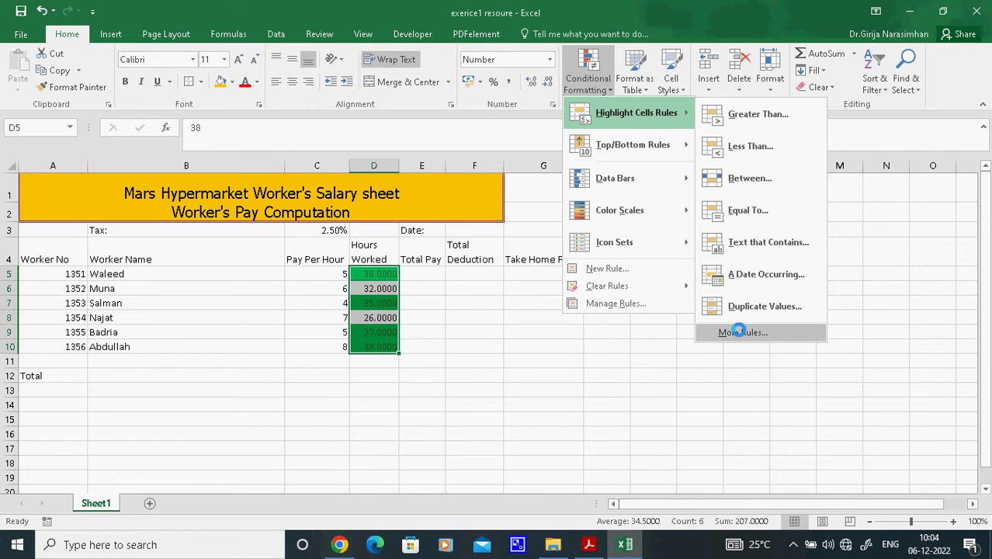
{"action": "left_click", "coordinate": [738, 332]}
{"action": "left_click", "coordinate": [593, 306]}
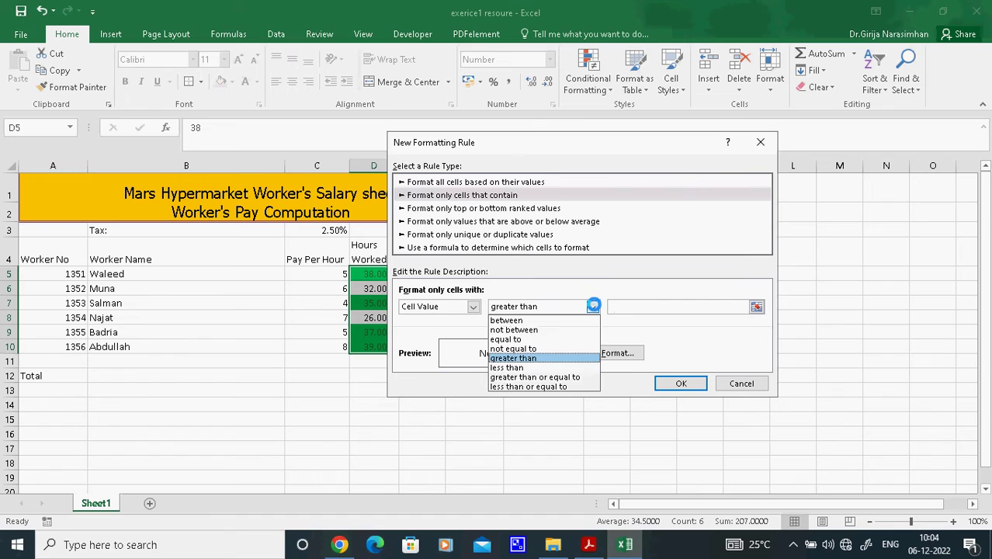
{"action": "left_click", "coordinate": [554, 377]}
{"action": "left_click", "coordinate": [648, 306]}
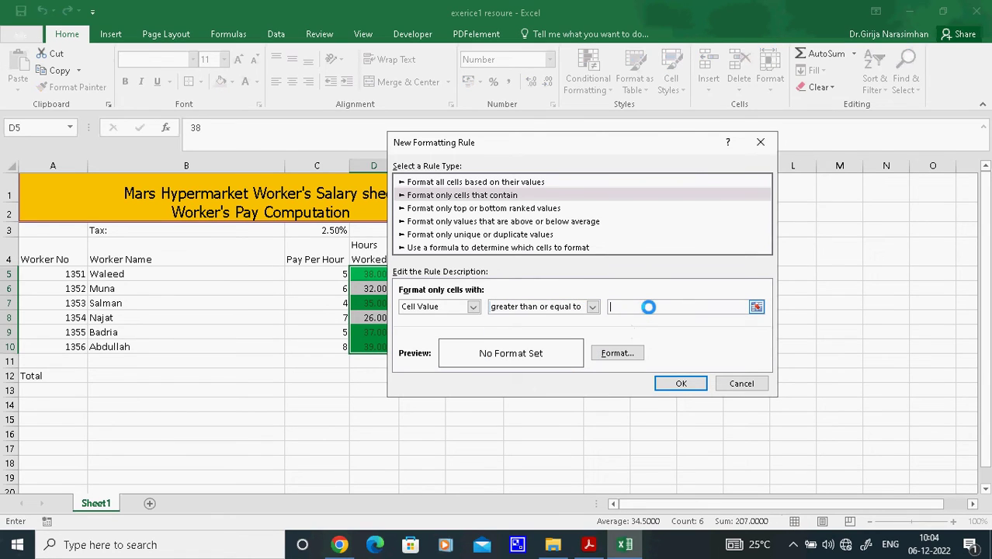
{"action": "type", "text": "35"}
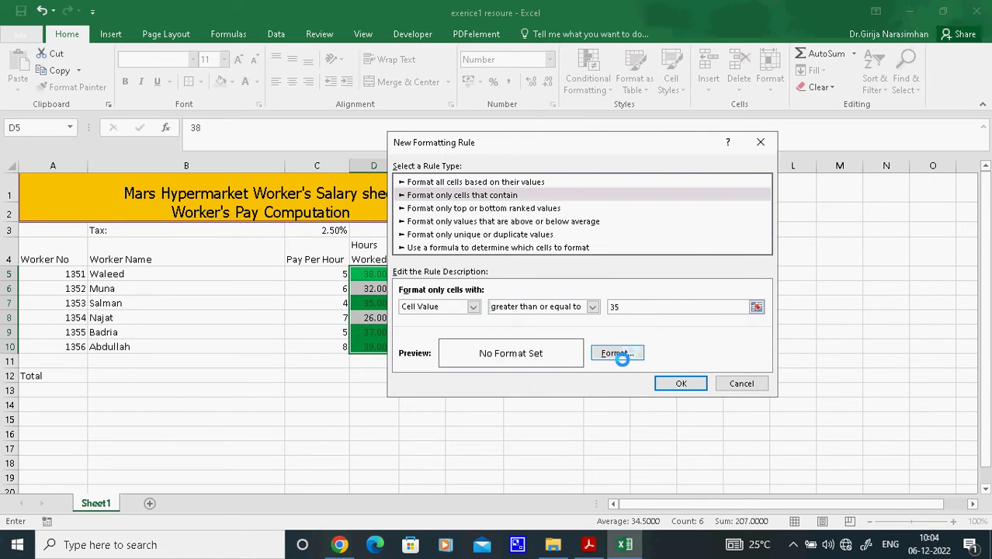
- Format the second rule with a green fill and dark green font colour, and apply it to the Hours Worked values
{"action": "left_click", "coordinate": [618, 354]}
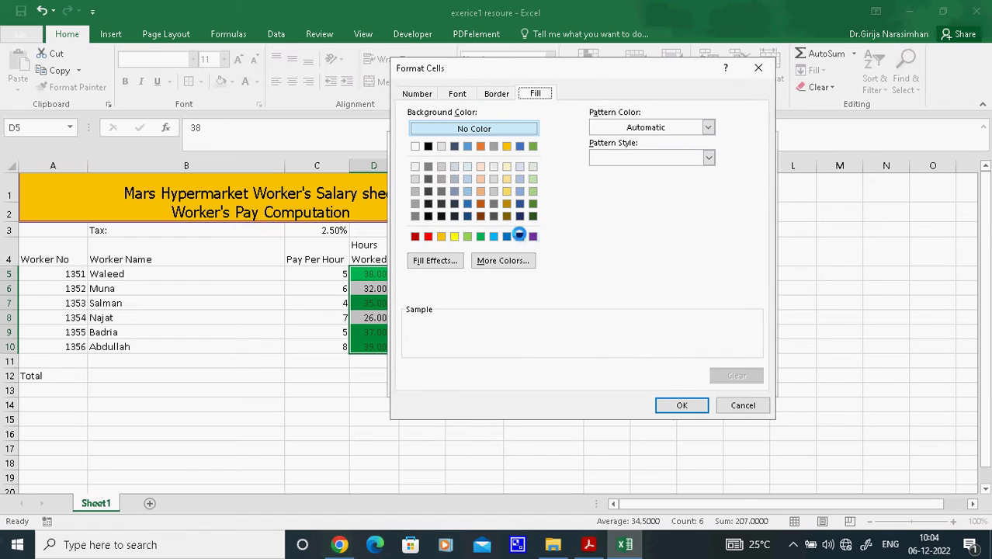
{"action": "left_click", "coordinate": [479, 236]}
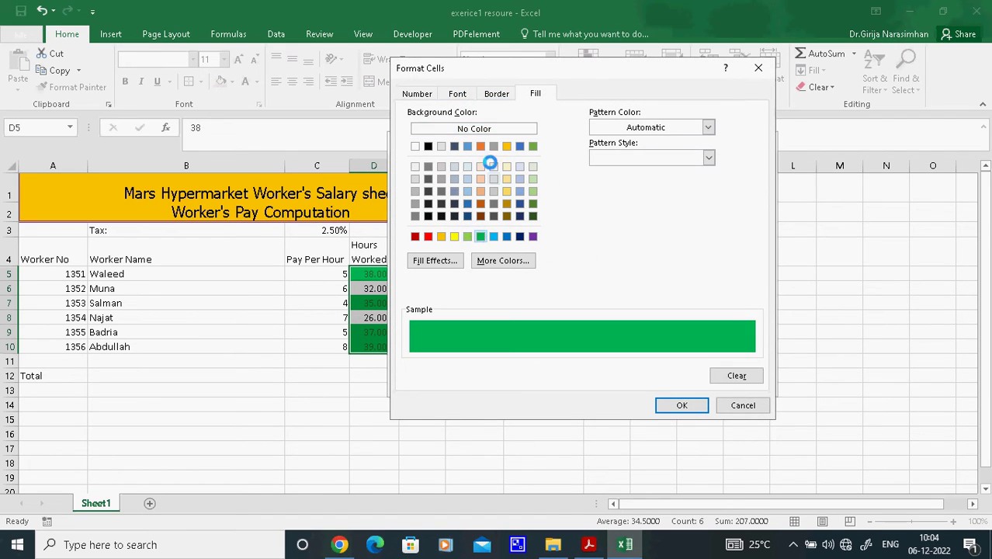
{"action": "left_click", "coordinate": [463, 93]}
{"action": "left_click", "coordinate": [680, 214]}
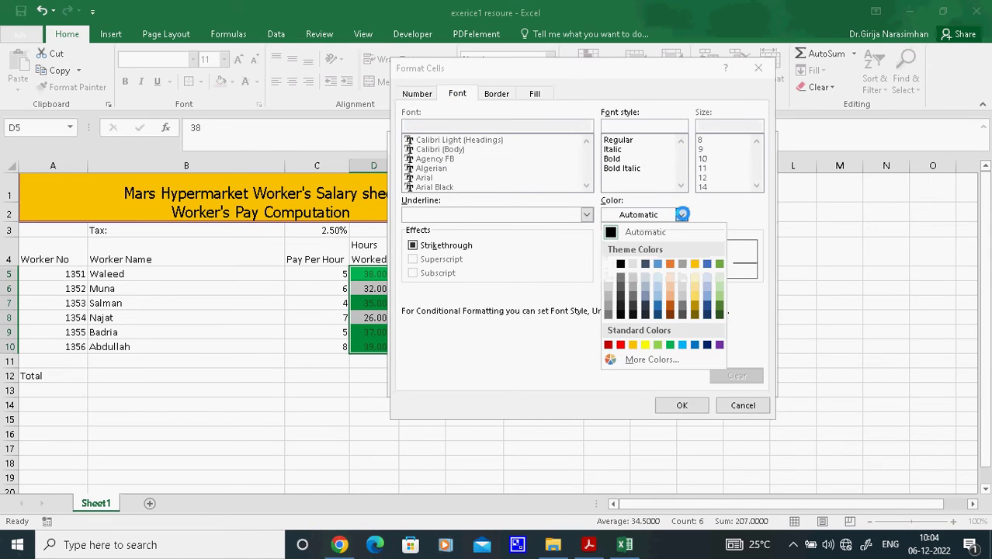
{"action": "left_click", "coordinate": [720, 314]}
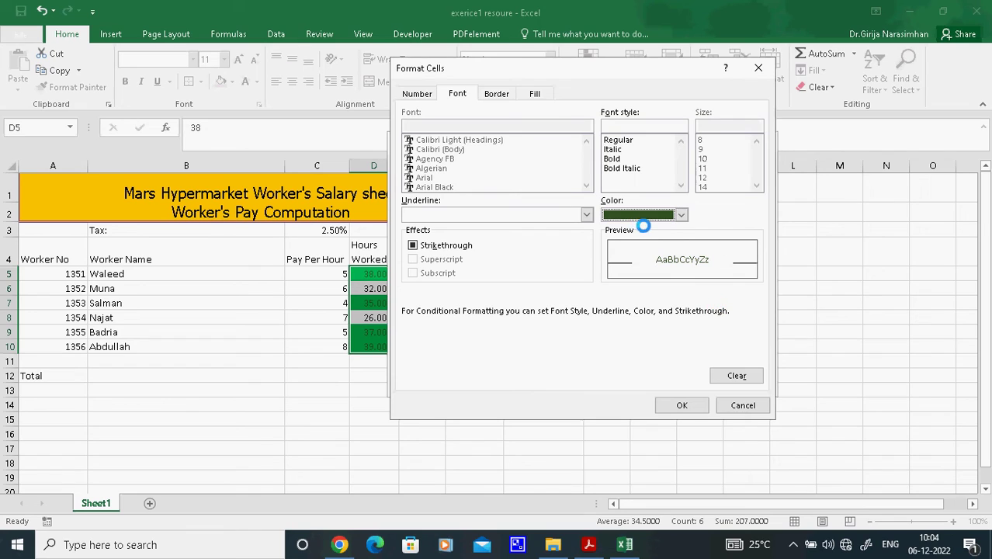
{"action": "left_click", "coordinate": [677, 406]}
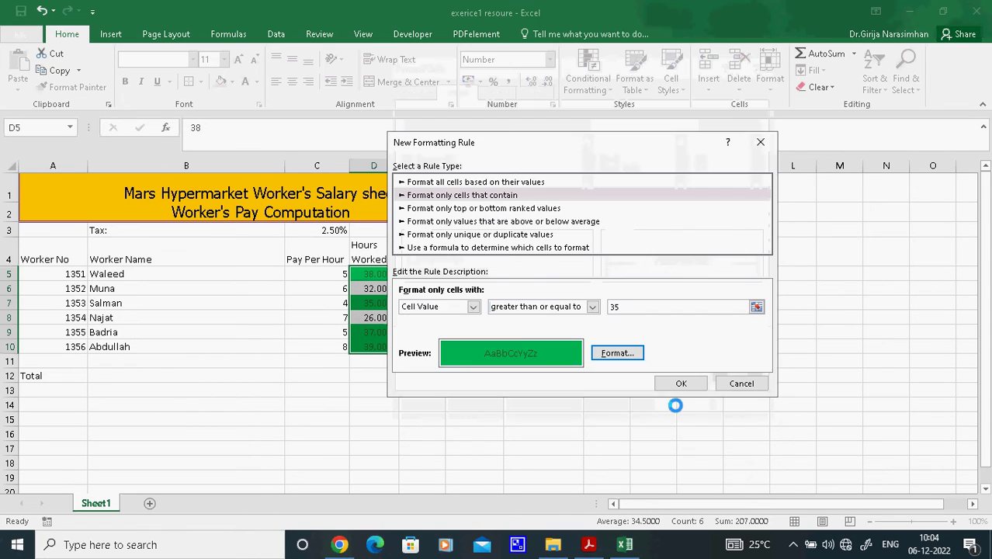
{"action": "left_click", "coordinate": [690, 380]}
{"action": "left_click", "coordinate": [690, 384]}
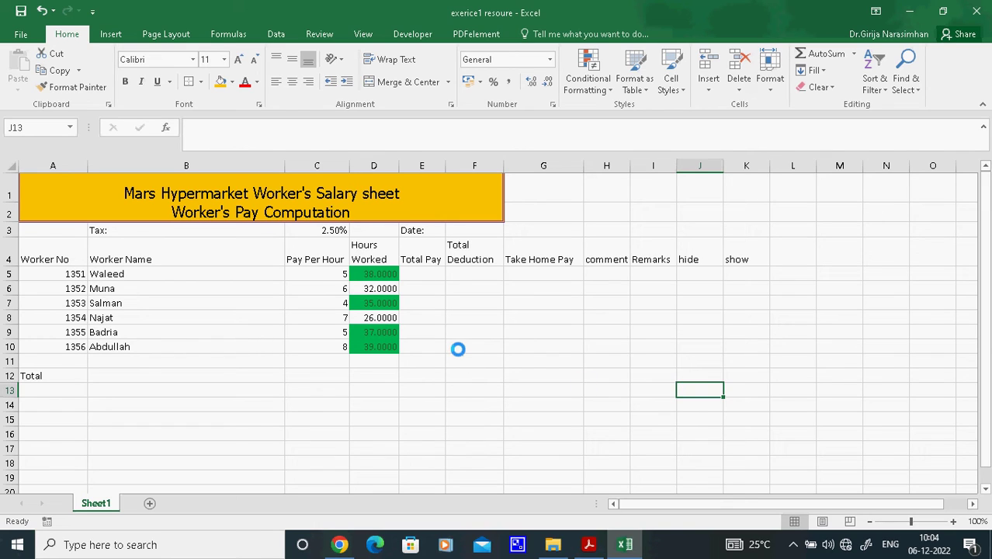
- Check the sorting requirement of task 12 in the exercise PDF and return to the Excel salary sheet
{"action": "mouse_move", "coordinate": [588, 541]}
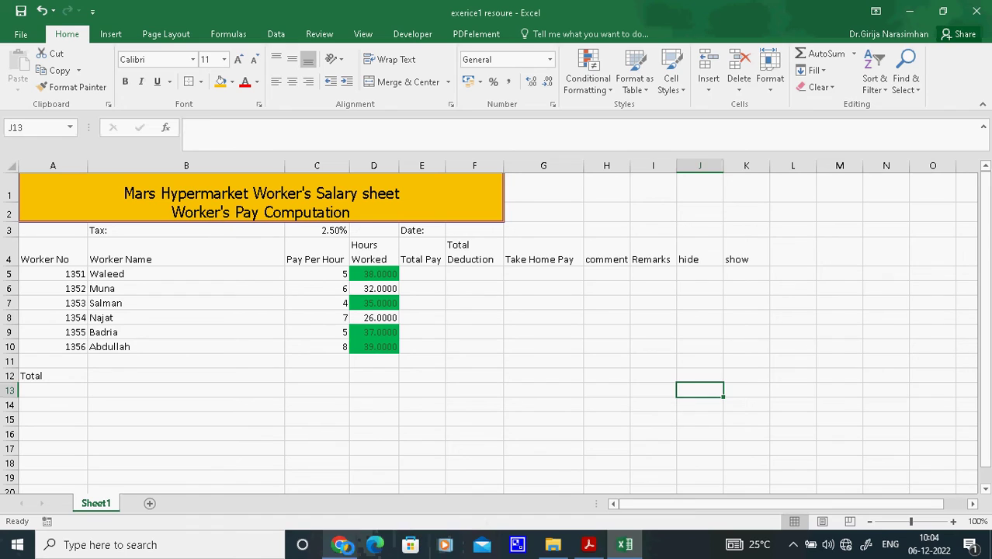
{"action": "left_click", "coordinate": [594, 538]}
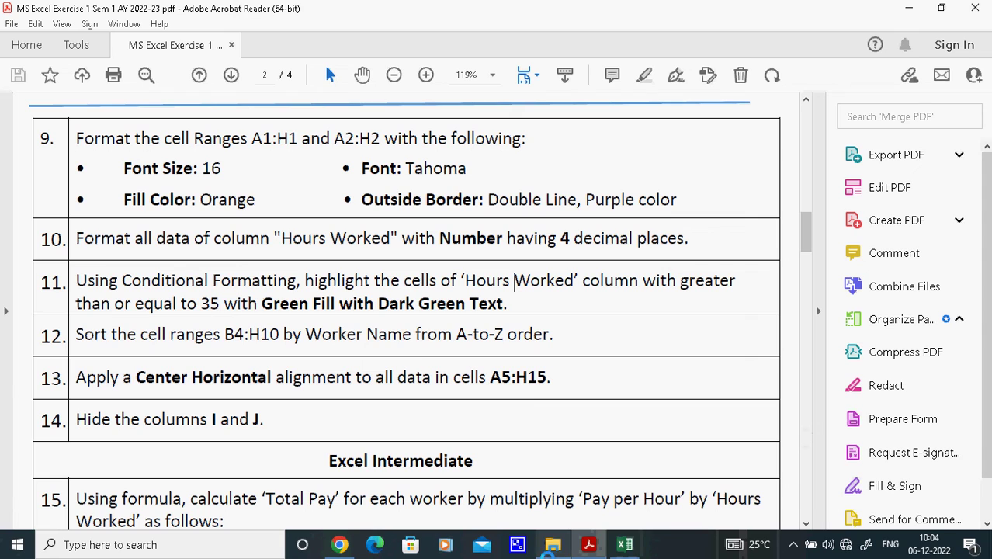
{"action": "left_click", "coordinate": [620, 544]}
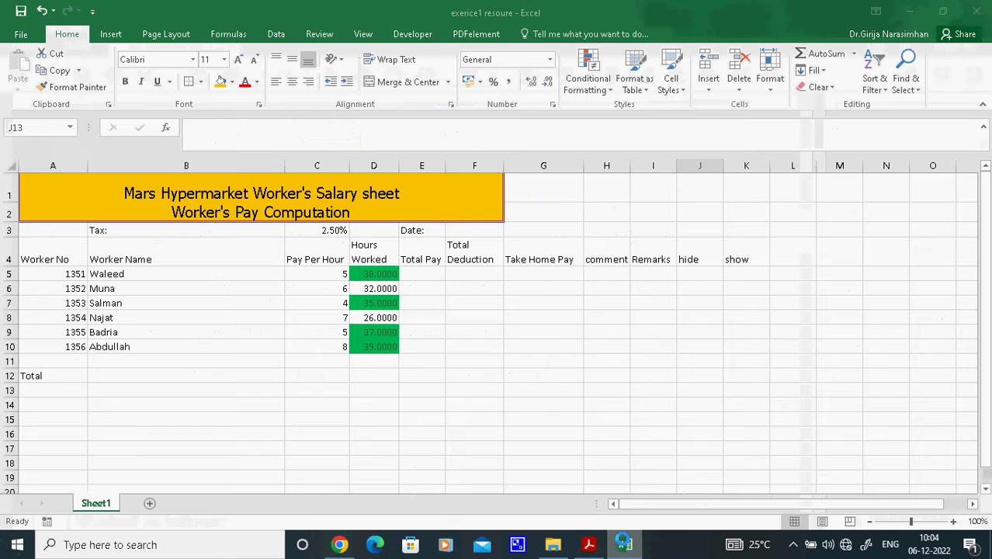
{"action": "left_click", "coordinate": [159, 359]}
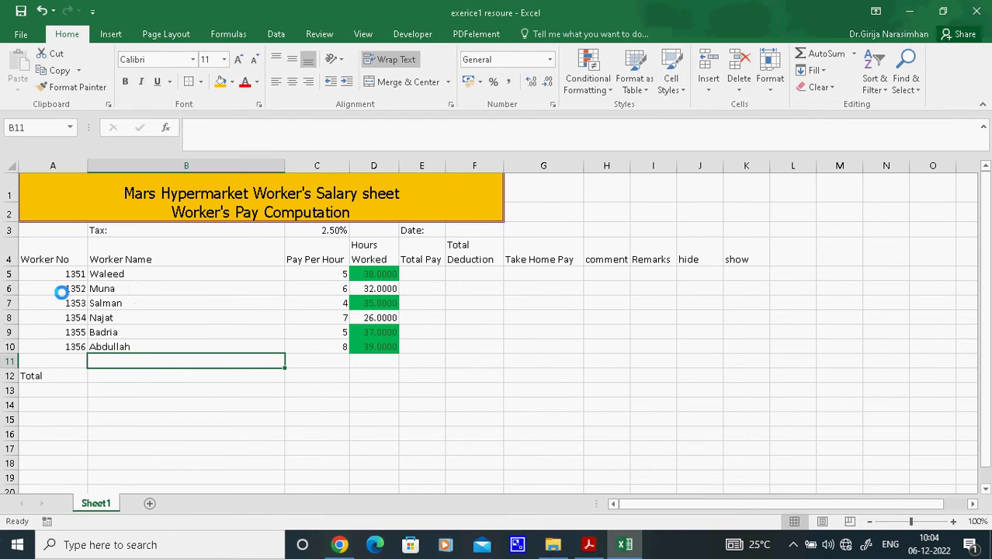
{"action": "mouse_move", "coordinate": [35, 273]}
{"action": "left_mouse_down"}
{"action": "mouse_move", "coordinate": [465, 347]}
{"action": "mouse_move", "coordinate": [669, 351]}
{"action": "mouse_move", "coordinate": [579, 358]}
{"action": "left_mouse_up"}
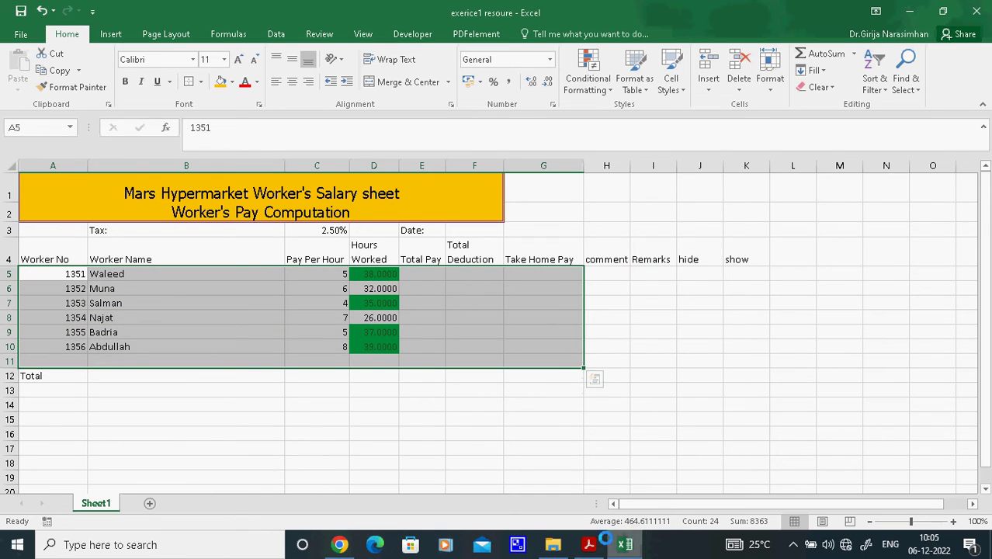
{"action": "left_click", "coordinate": [588, 543]}
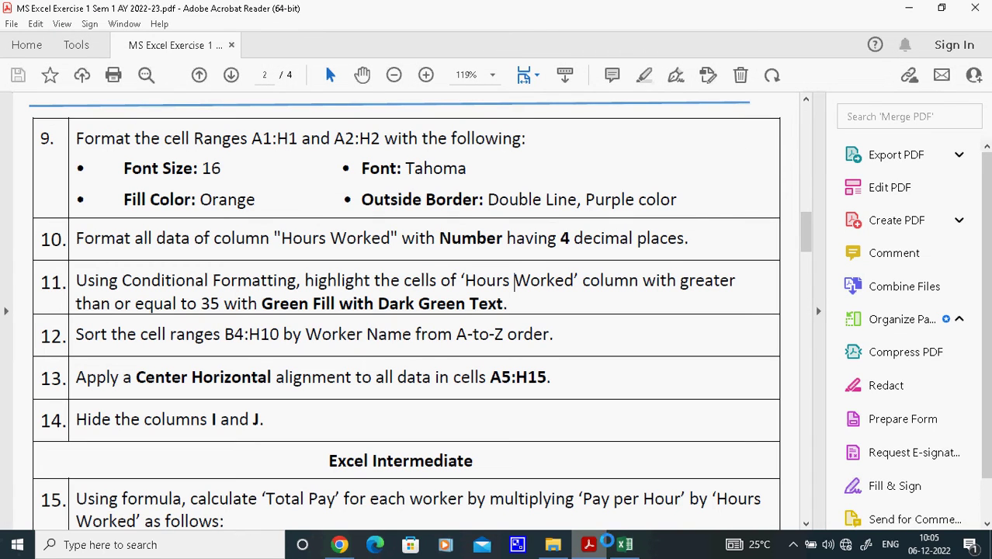
{"action": "left_click", "coordinate": [625, 544]}
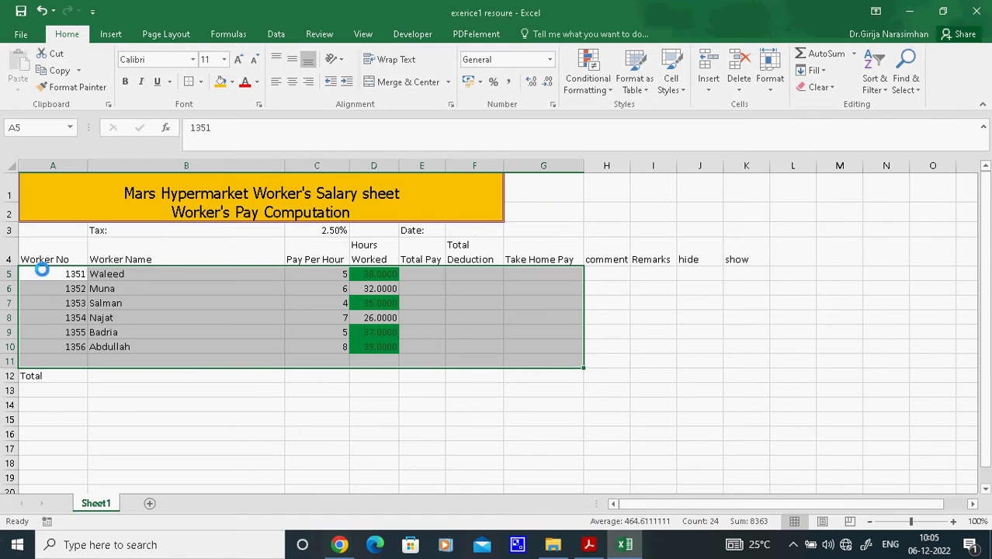
- Select the worker data in A5:H10 for sorting
{"action": "left_click_drag", "start_coordinate": [44, 273], "coordinate": [621, 351]}
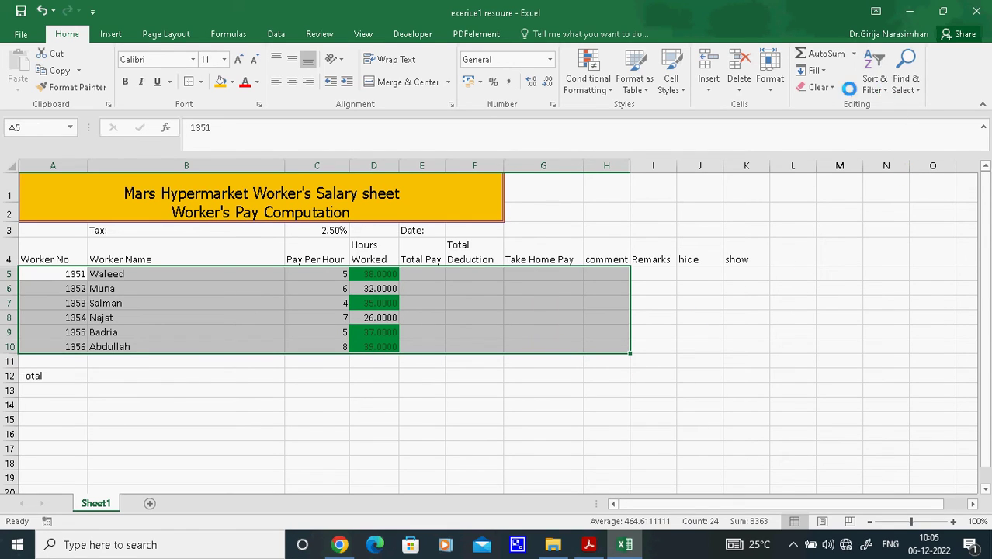
{"action": "left_click", "coordinate": [884, 90]}
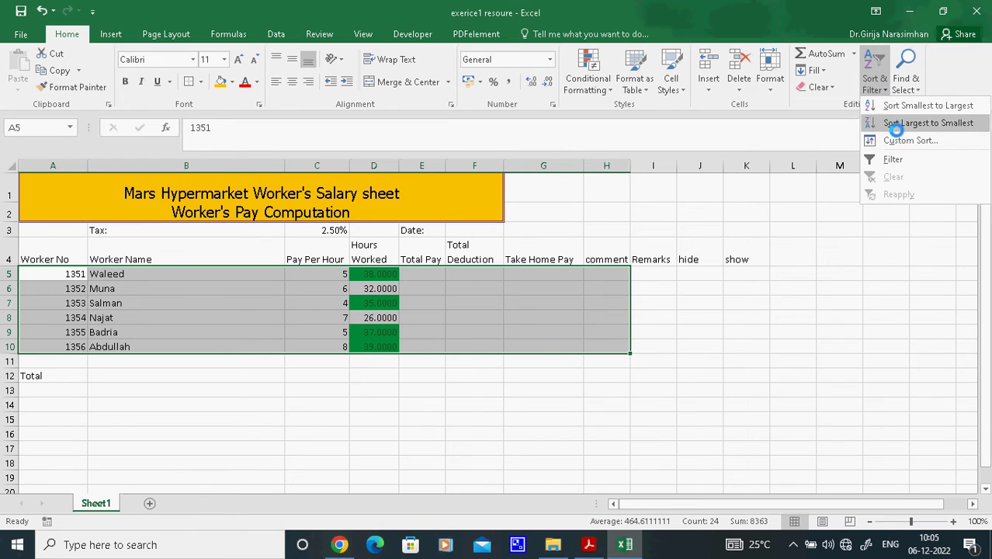
{"action": "left_click", "coordinate": [900, 141]}
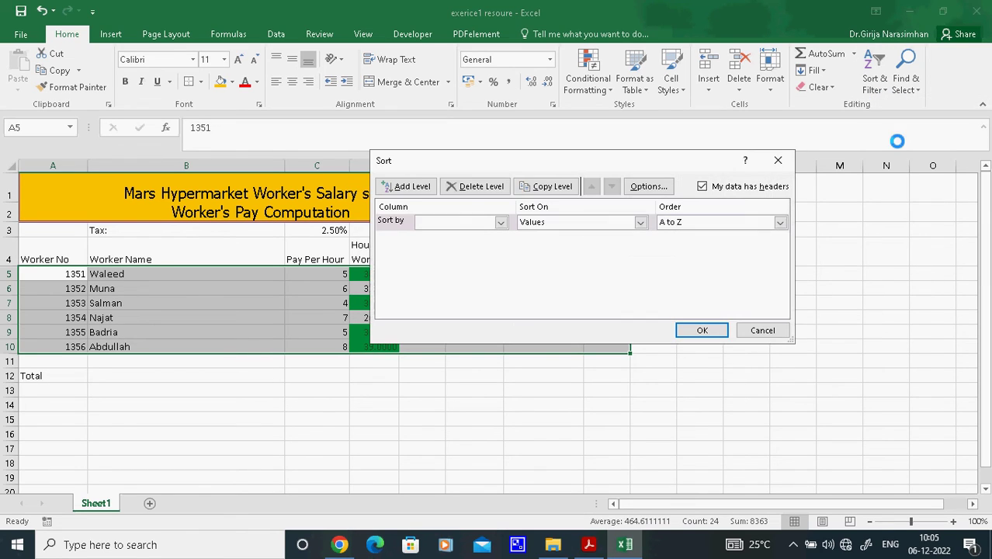
{"action": "left_click", "coordinate": [500, 222]}
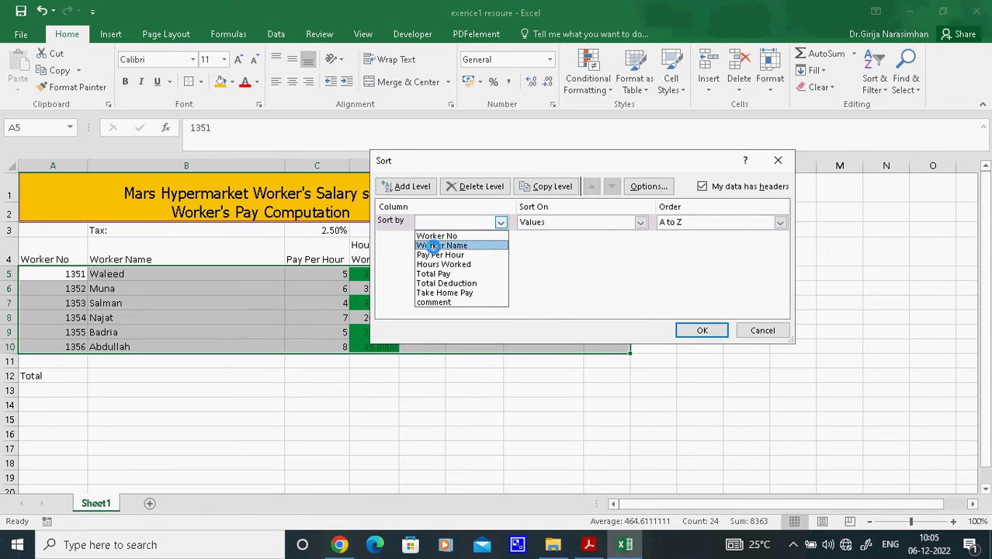
{"action": "left_click", "coordinate": [432, 245]}
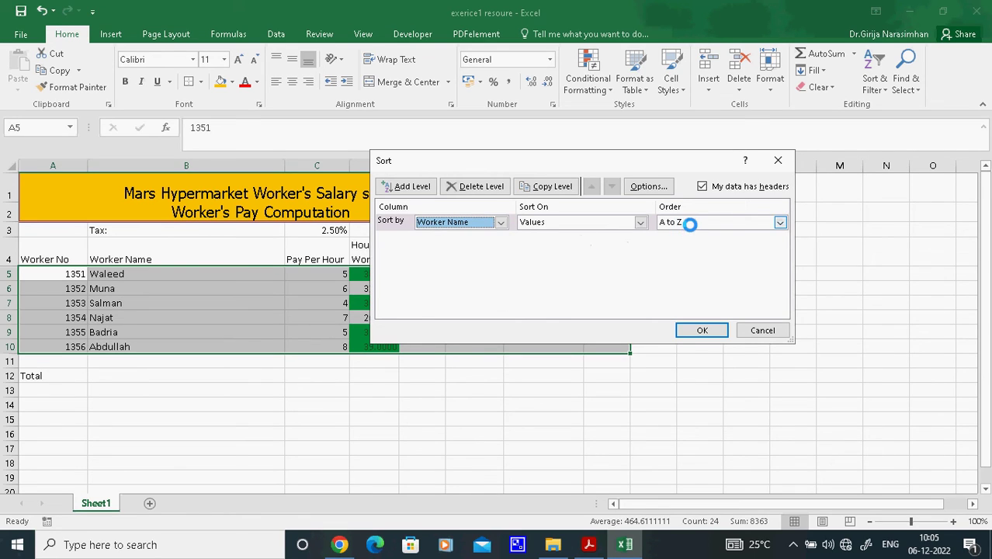
{"action": "left_click", "coordinate": [779, 222]}
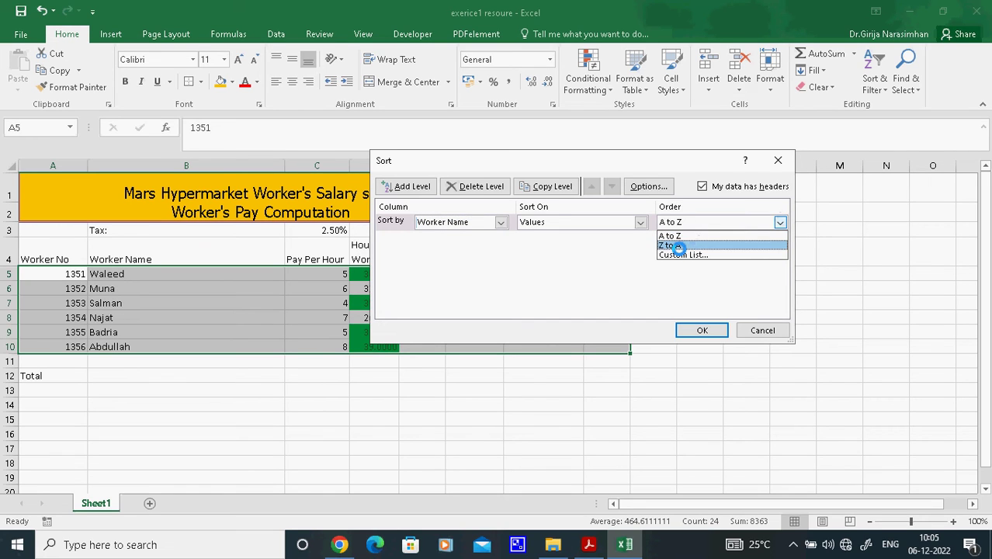
{"action": "left_click", "coordinate": [553, 258]}
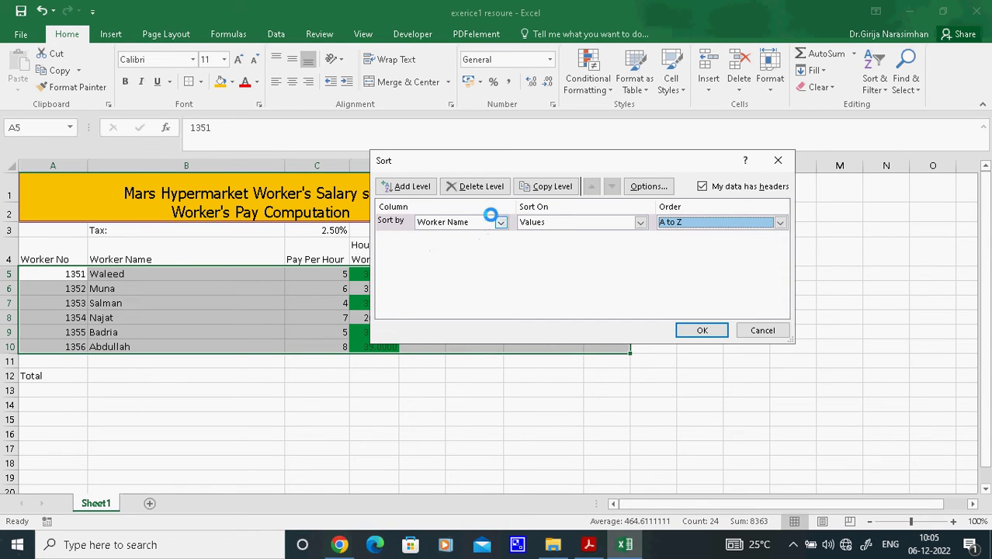
{"action": "left_click", "coordinate": [588, 544]}
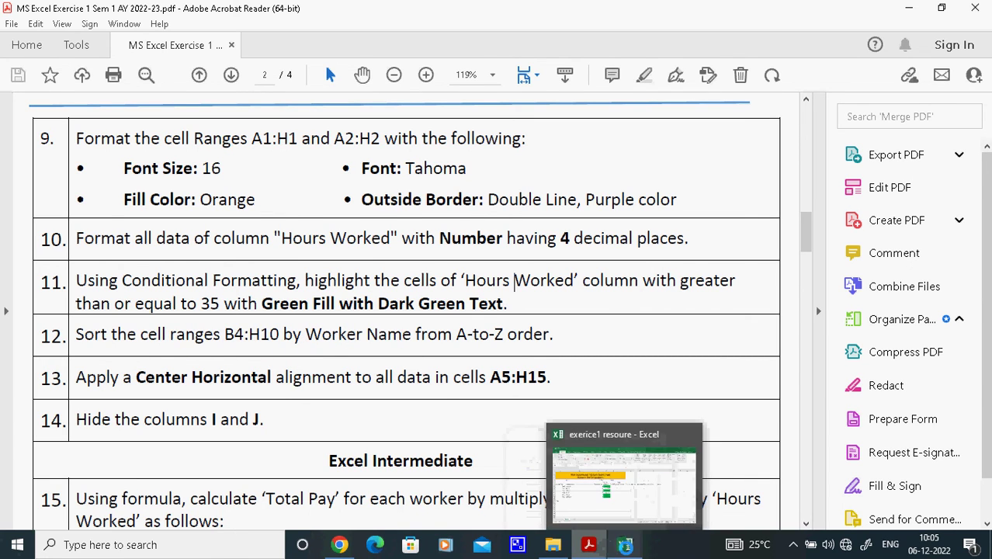
{"action": "left_click", "coordinate": [605, 466]}
{"action": "left_click", "coordinate": [757, 331]}
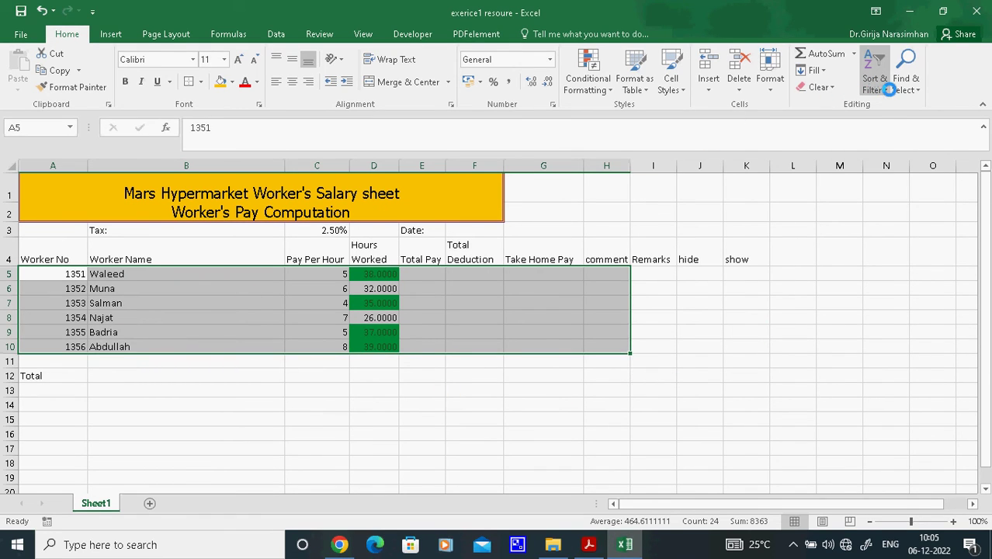
- Sort the selected worker rows A5:H10 by Worker Name on values in A to Z order
{"action": "left_click", "coordinate": [888, 90]}
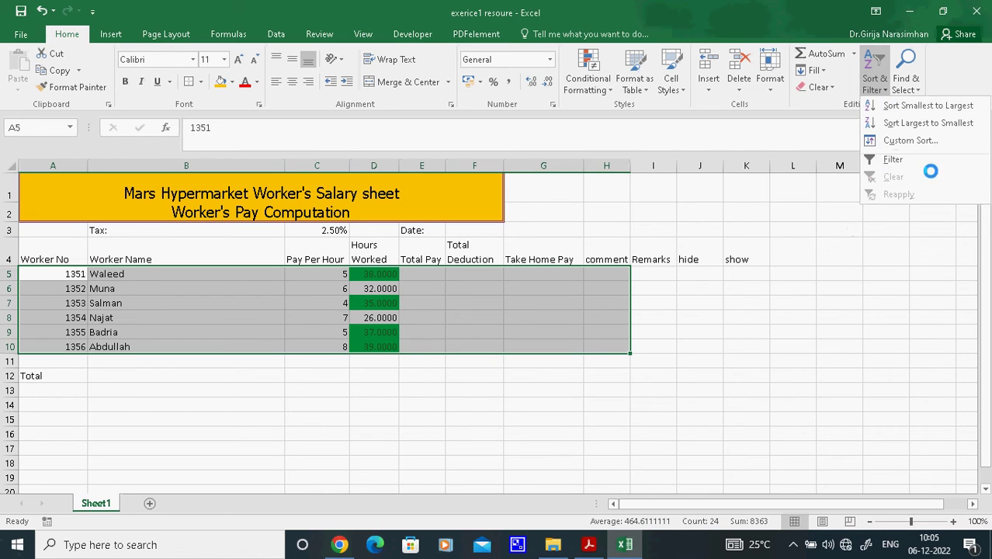
{"action": "left_click", "coordinate": [918, 143]}
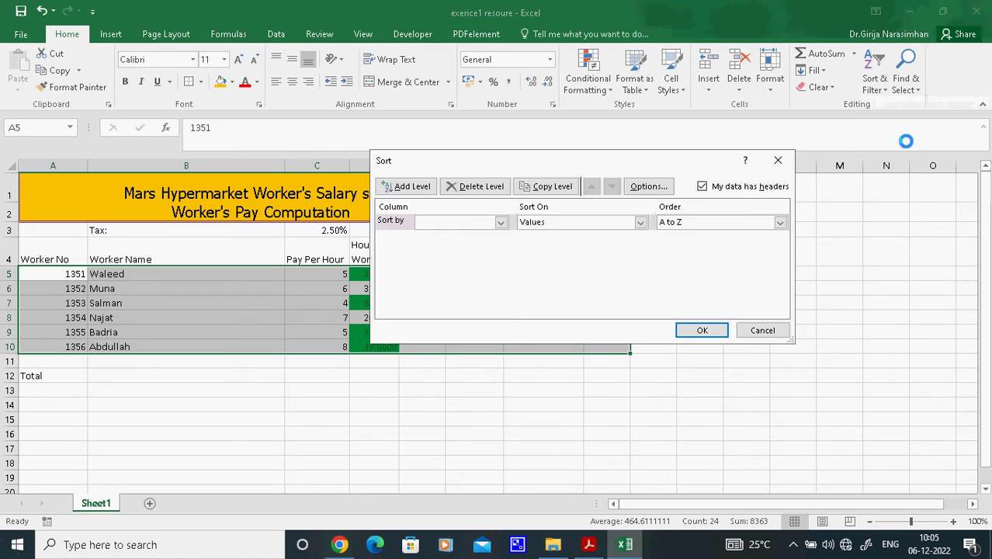
{"action": "left_click", "coordinate": [499, 222]}
{"action": "left_click", "coordinate": [470, 245]}
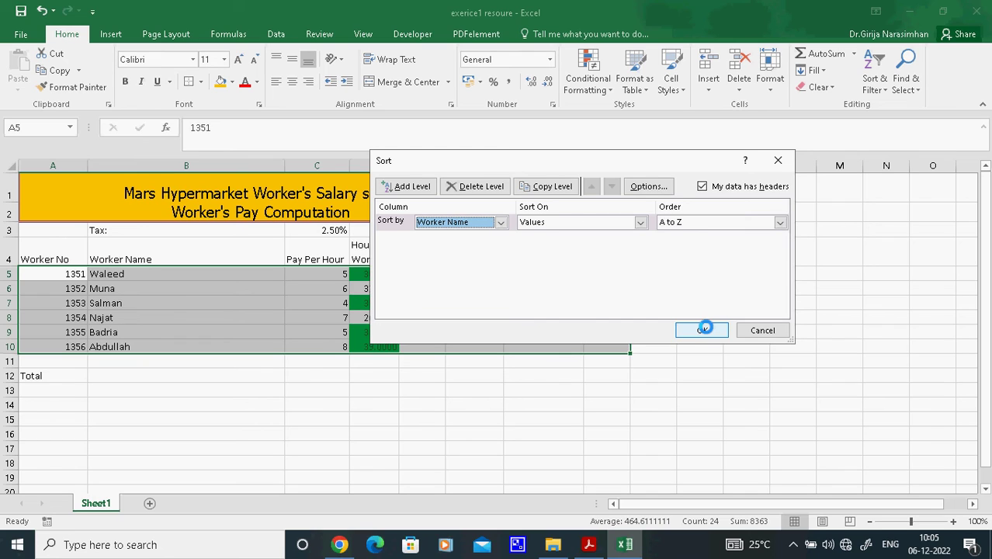
{"action": "left_click", "coordinate": [702, 329]}
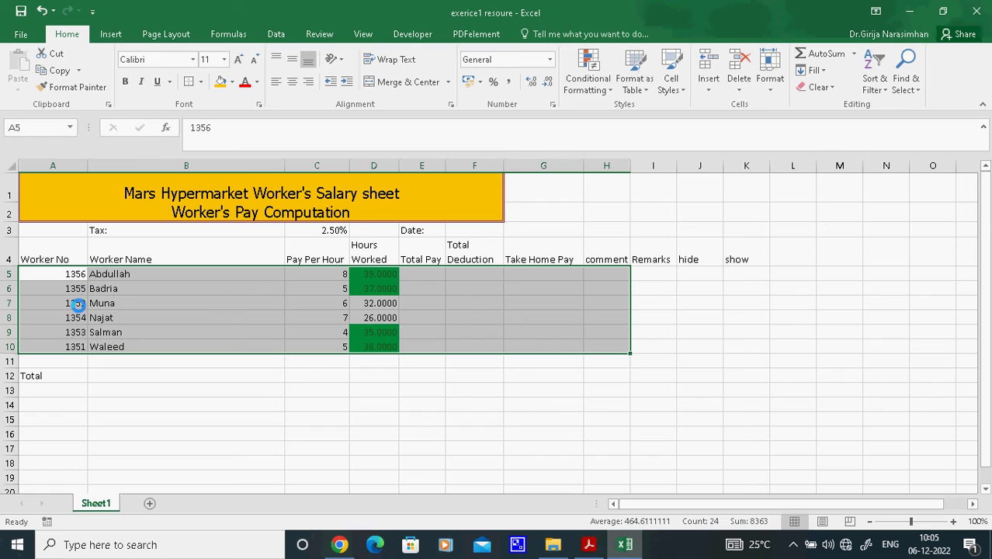
{"action": "left_click", "coordinate": [260, 399]}
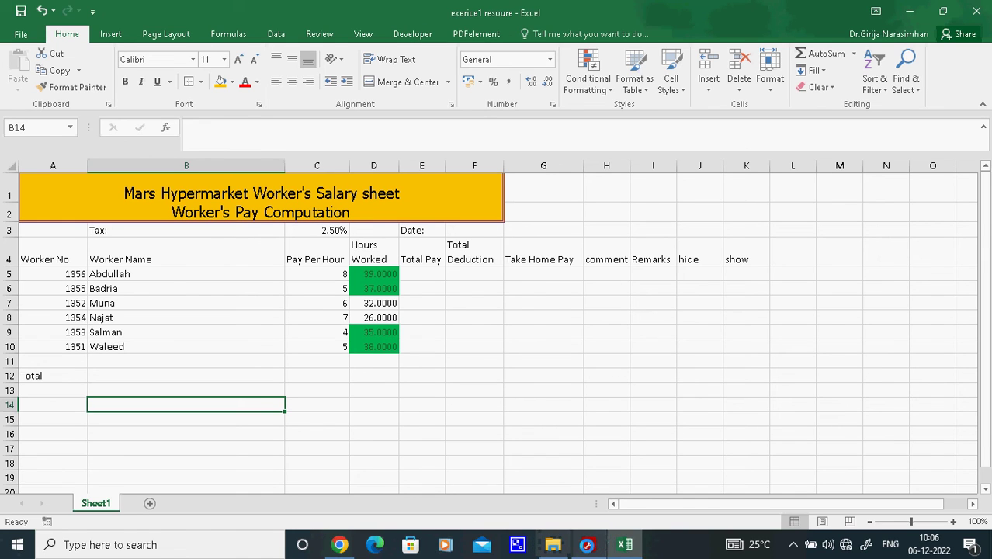
- Check the alignment requirement of task 13 in the exercise PDF and return to the Excel salary sheet
{"action": "left_click", "coordinate": [587, 544]}
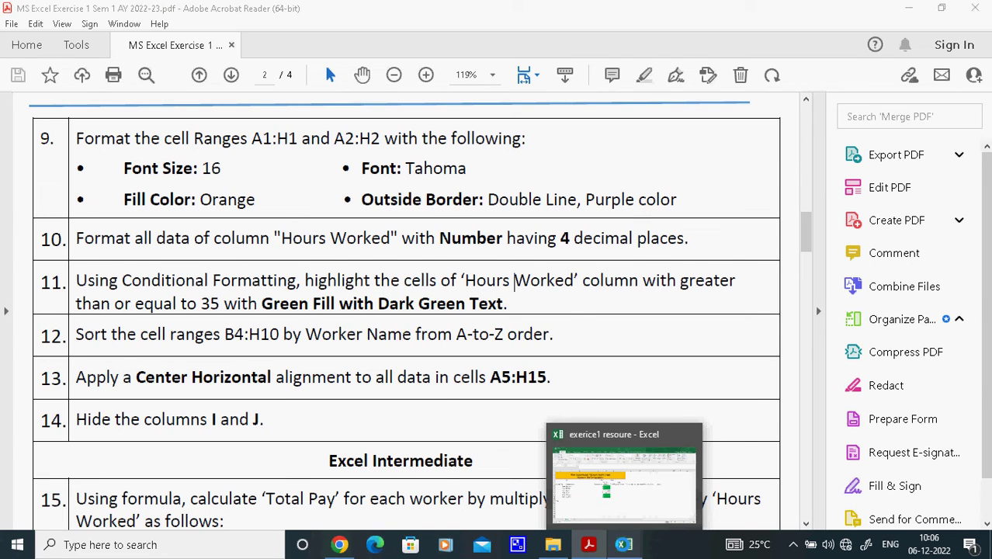
{"action": "left_click", "coordinate": [623, 544]}
{"action": "left_click", "coordinate": [573, 330]}
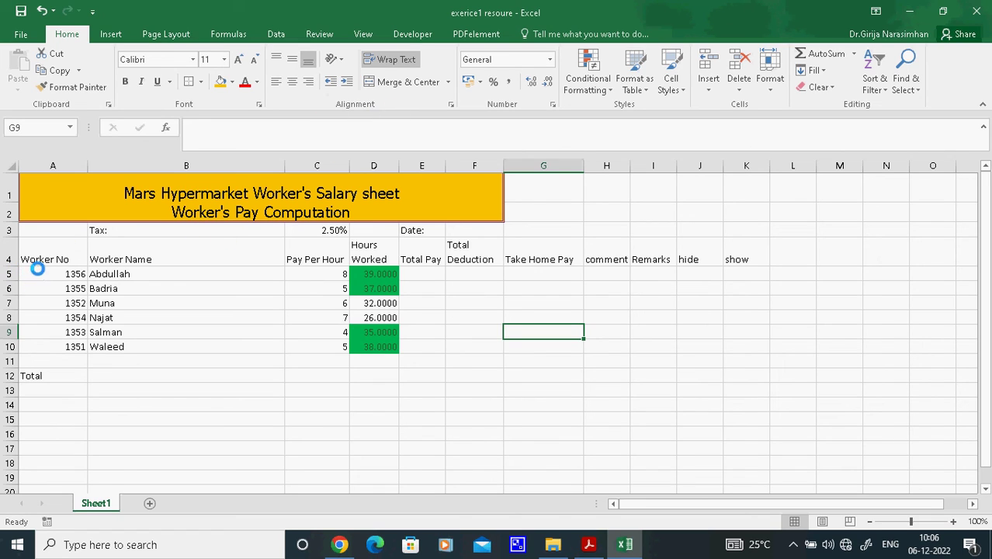
- Set the horizontal text alignment of A5:H15 to Center, checking the requirement against task 13 in the exercise PDF
{"action": "left_click_drag", "start_coordinate": [37, 268], "coordinate": [625, 420]}
{"action": "mouse_move", "coordinate": [633, 421]}
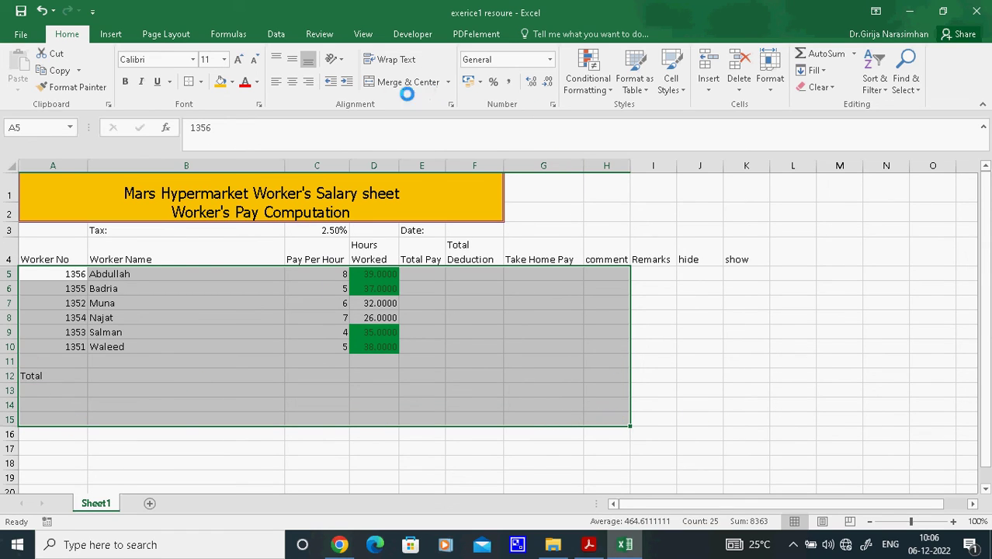
{"action": "left_click", "coordinate": [451, 105]}
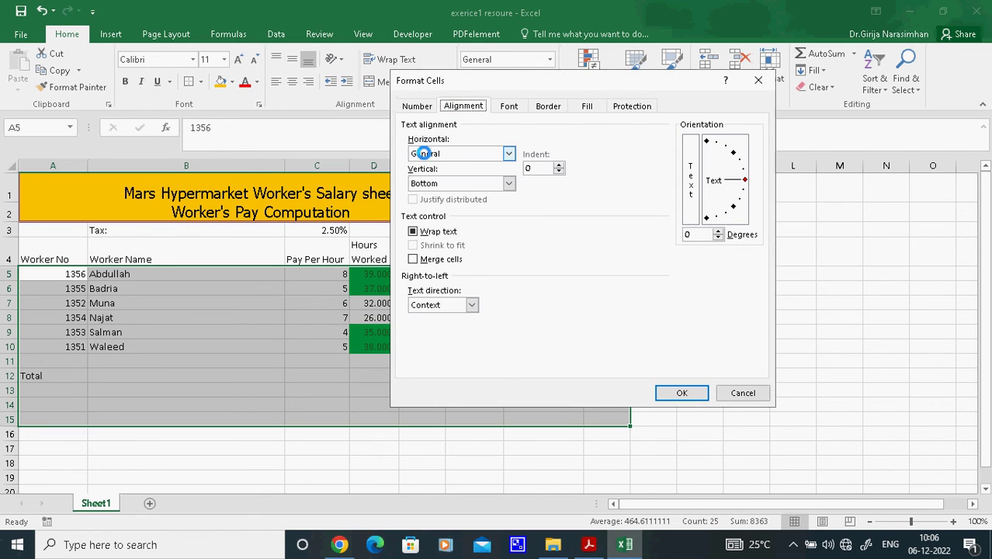
{"action": "left_click", "coordinate": [506, 153]}
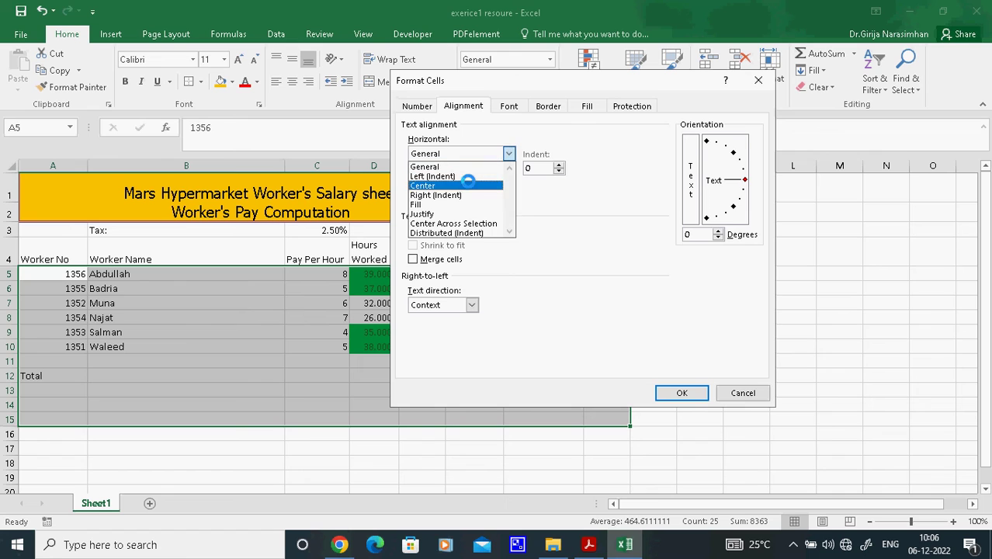
{"action": "left_click", "coordinate": [464, 185]}
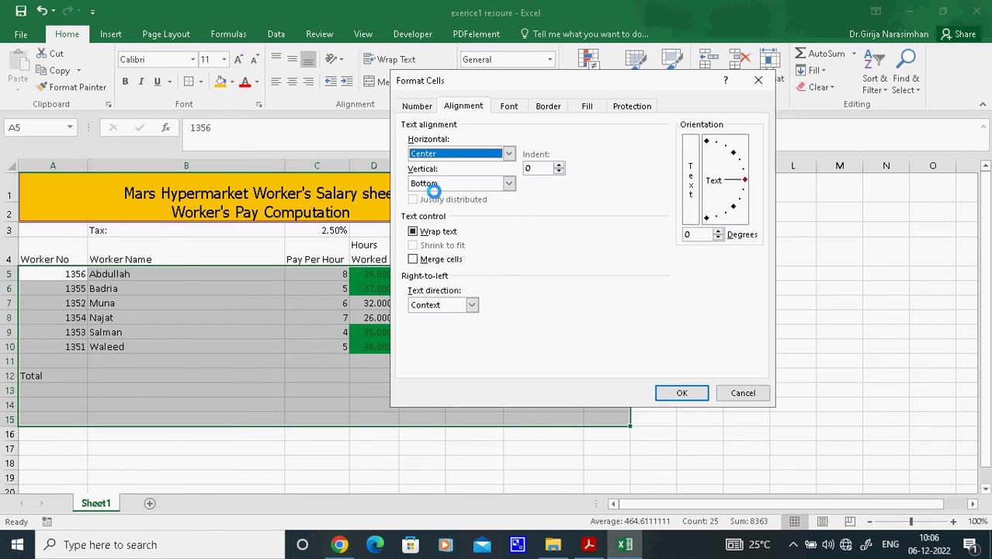
{"action": "left_click", "coordinate": [581, 544]}
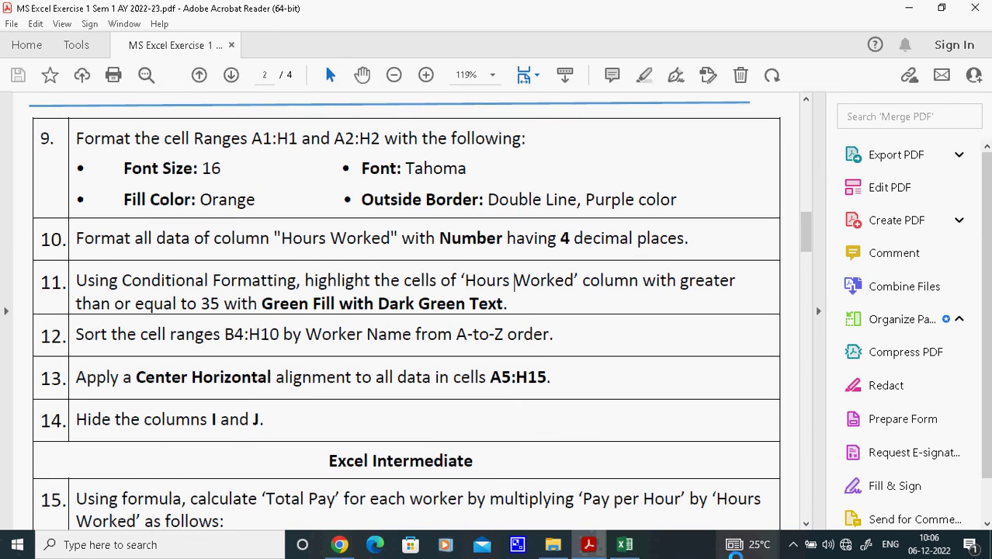
{"action": "left_click", "coordinate": [624, 544]}
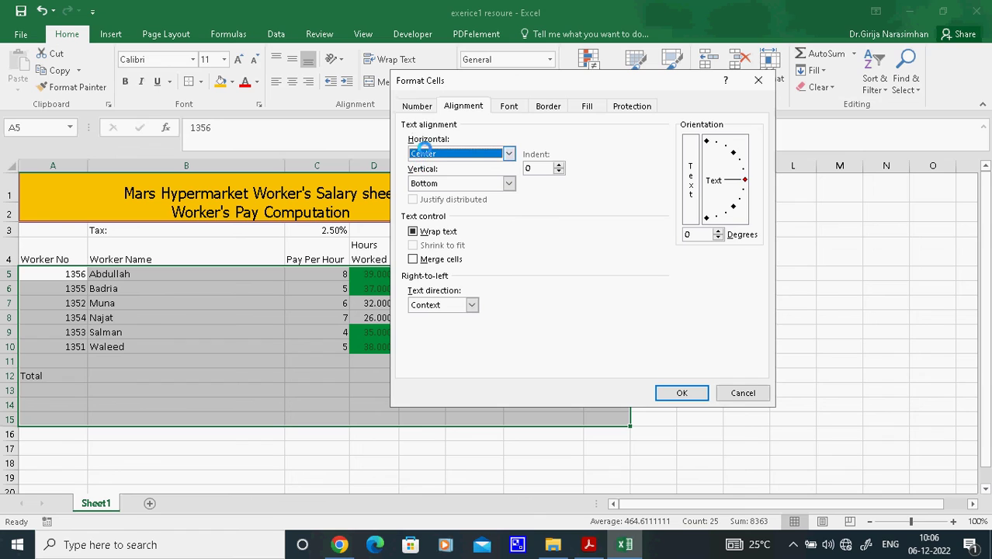
{"action": "left_click", "coordinate": [683, 392]}
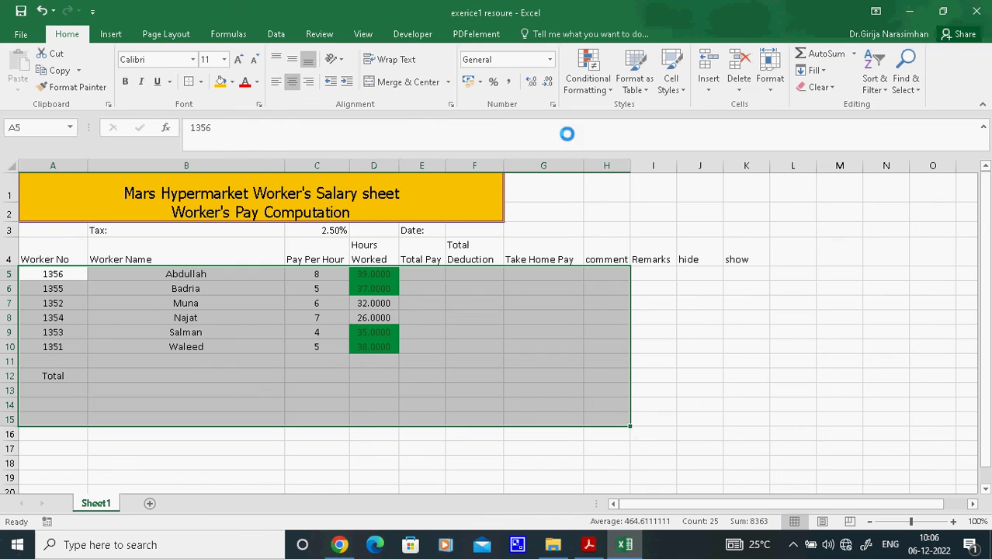
- Review the alignment settings in the Format Cells dialog for A5:H15 and for A5:I12
{"action": "left_click", "coordinate": [451, 103]}
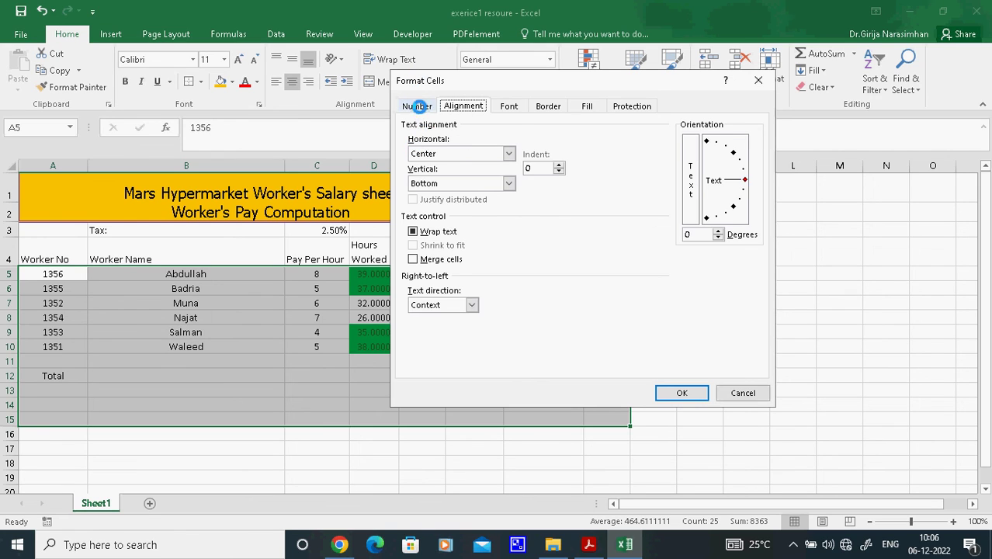
{"action": "left_click", "coordinate": [414, 105]}
{"action": "left_click", "coordinate": [455, 105]}
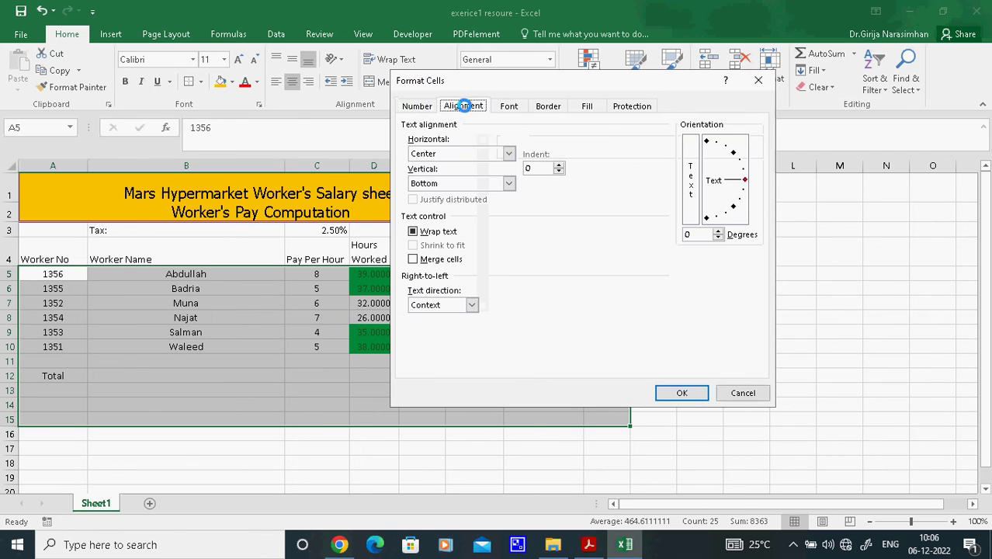
{"action": "left_click", "coordinate": [679, 393]}
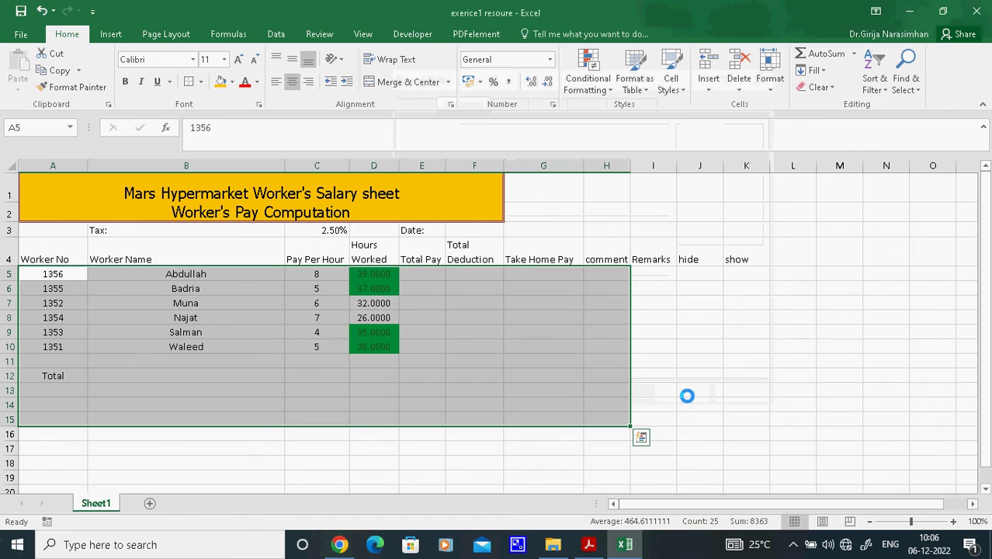
{"action": "left_click", "coordinate": [726, 360]}
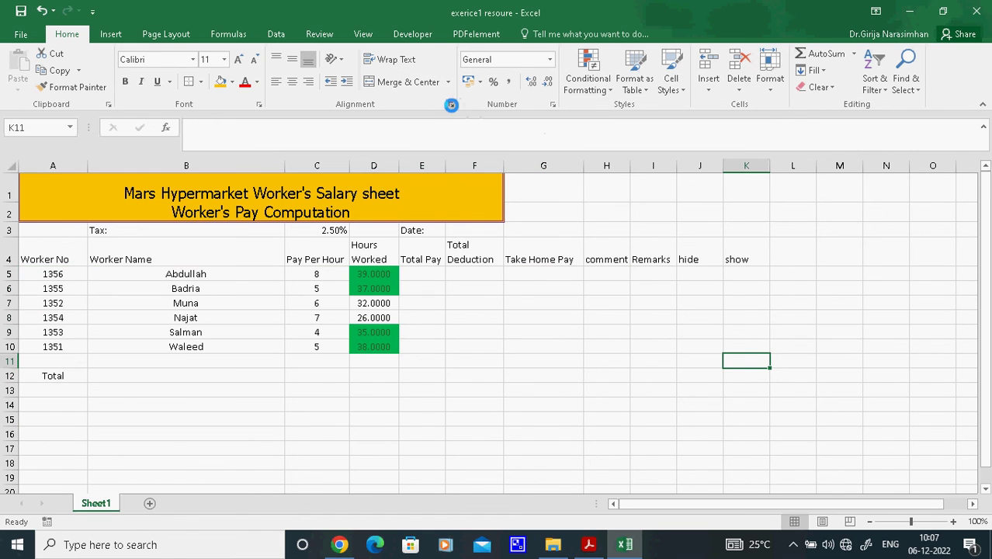
{"action": "left_click_drag", "start_coordinate": [33, 283], "coordinate": [666, 368]}
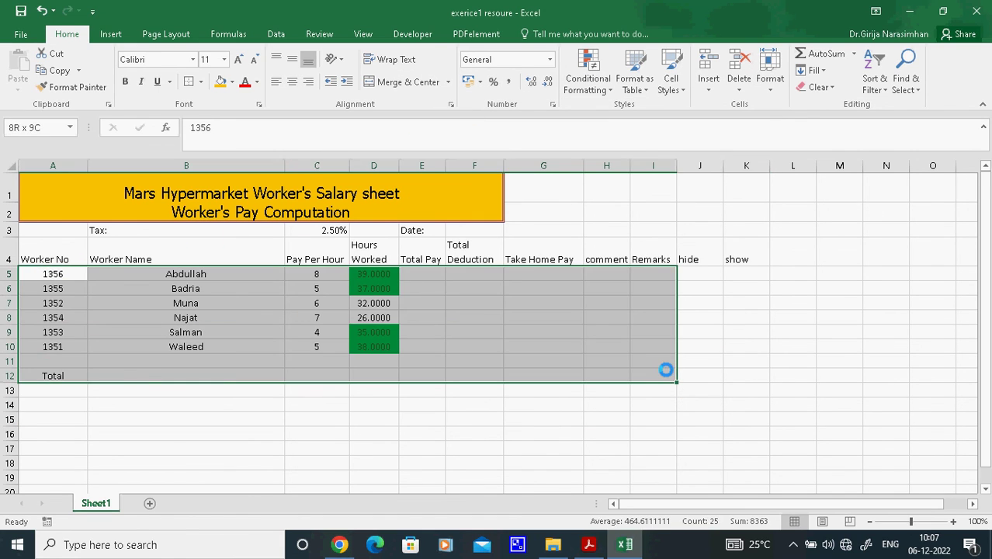
{"action": "right_click", "coordinate": [592, 331]}
{"action": "left_click", "coordinate": [627, 270]}
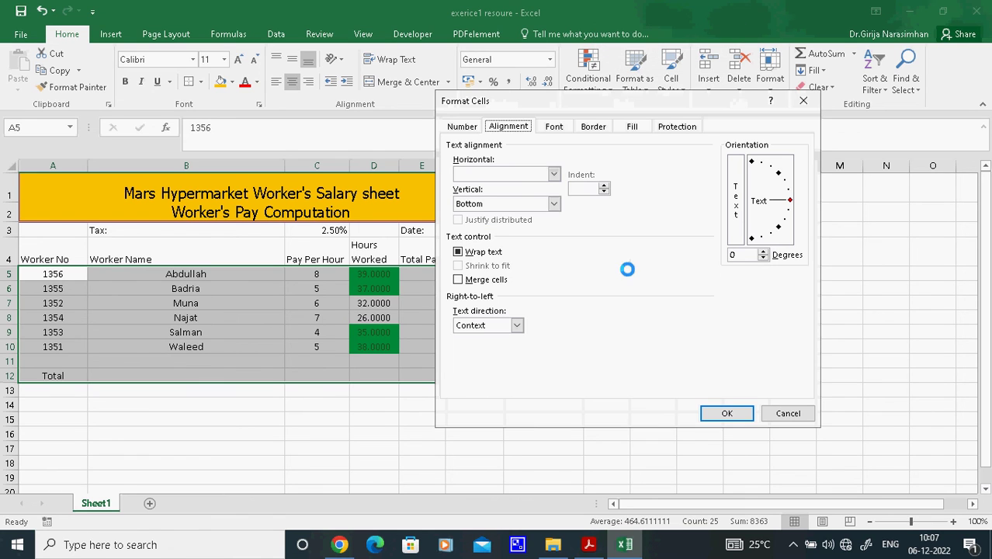
{"action": "left_click", "coordinate": [806, 411]}
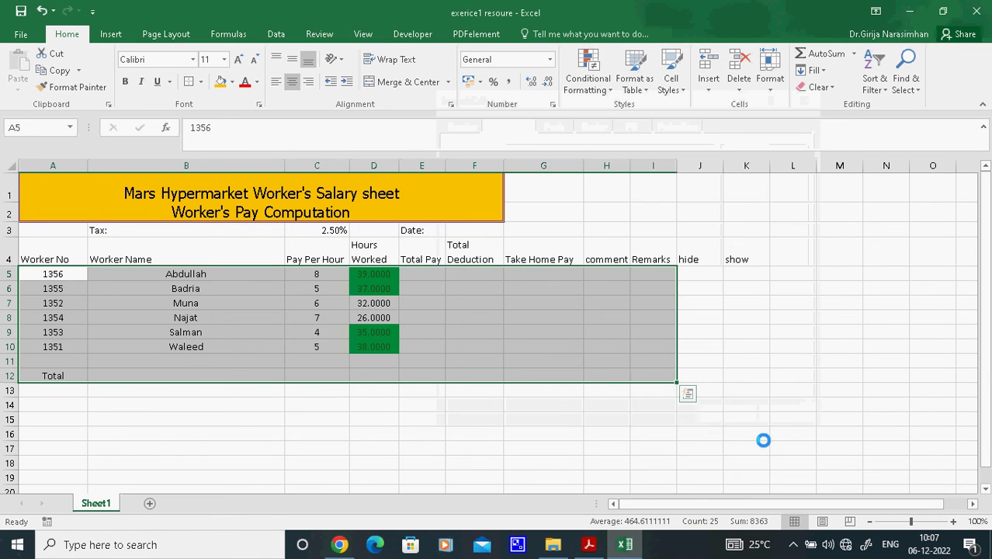
{"action": "left_click", "coordinate": [613, 432]}
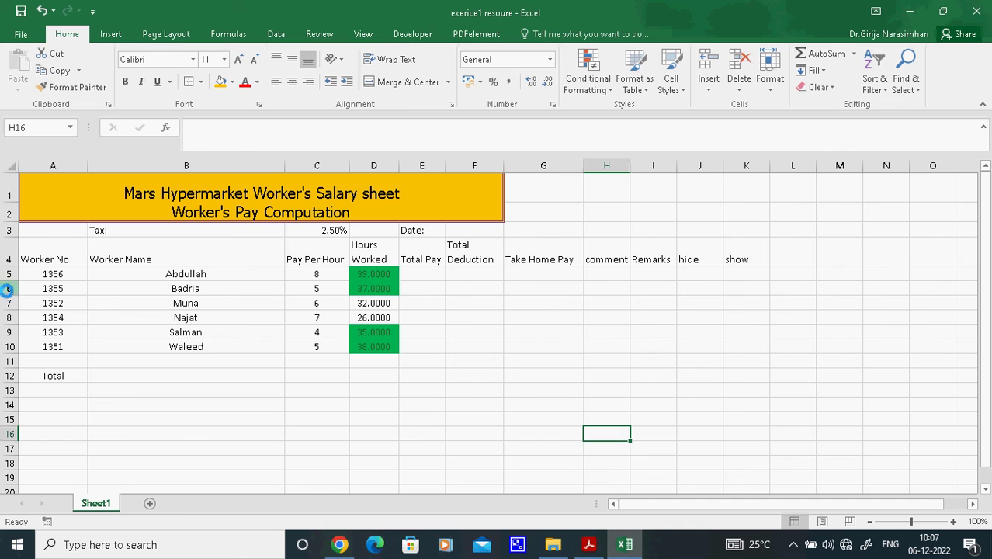
- Check task 14 in the exercise PDF, return to the Excel salary sheet and hide columns I and J
{"action": "left_click", "coordinate": [595, 544]}
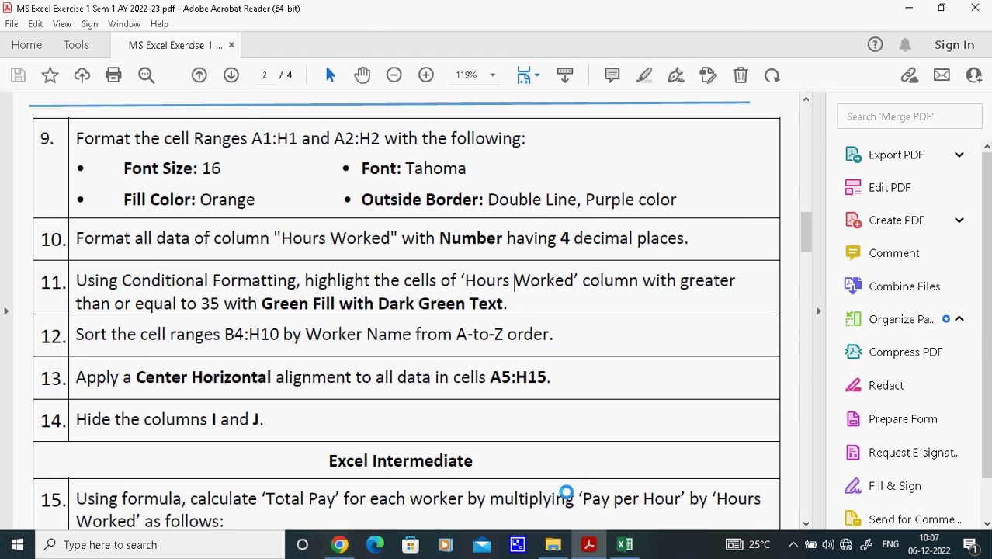
{"action": "left_click", "coordinate": [625, 544]}
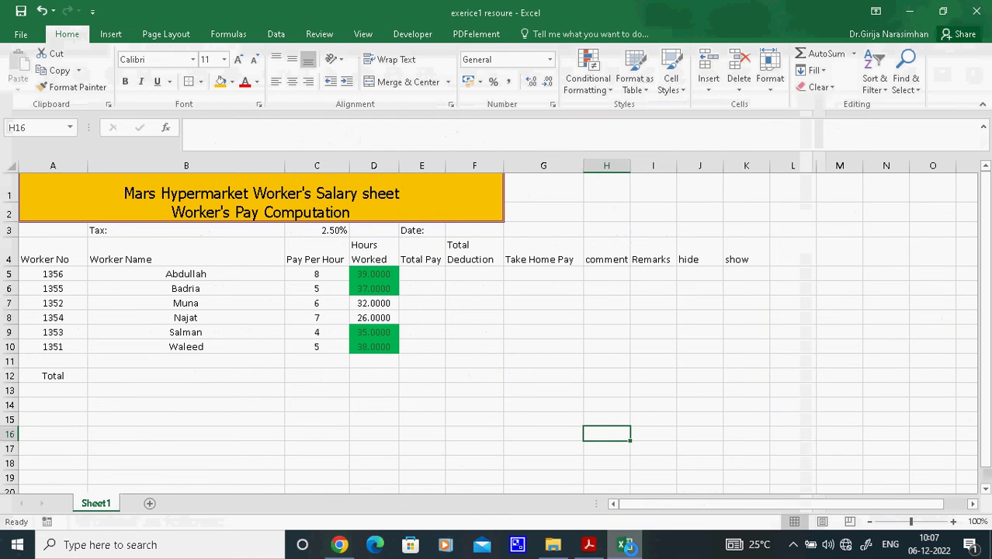
{"action": "left_click", "coordinate": [650, 166]}
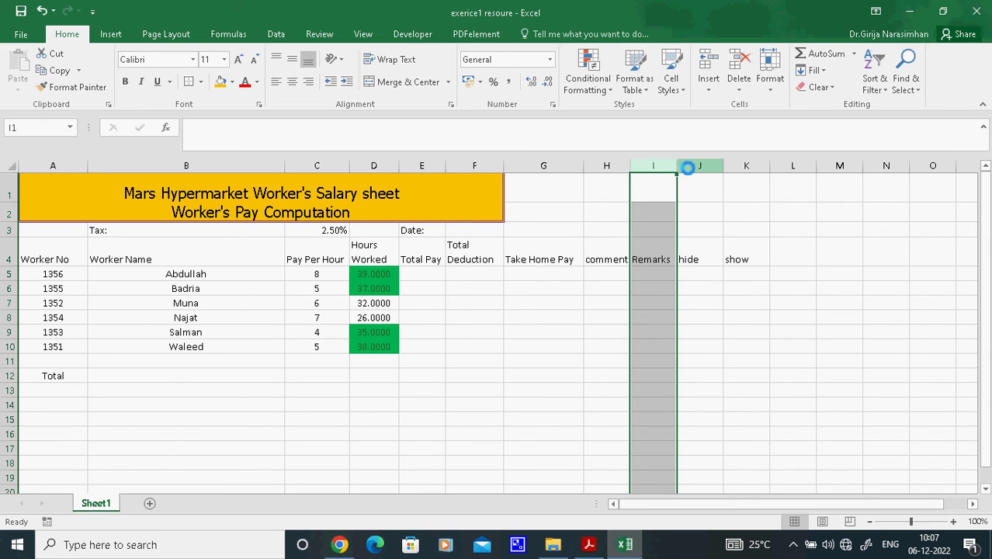
{"action": "left_click", "coordinate": [687, 167], "text": "ctrl"}
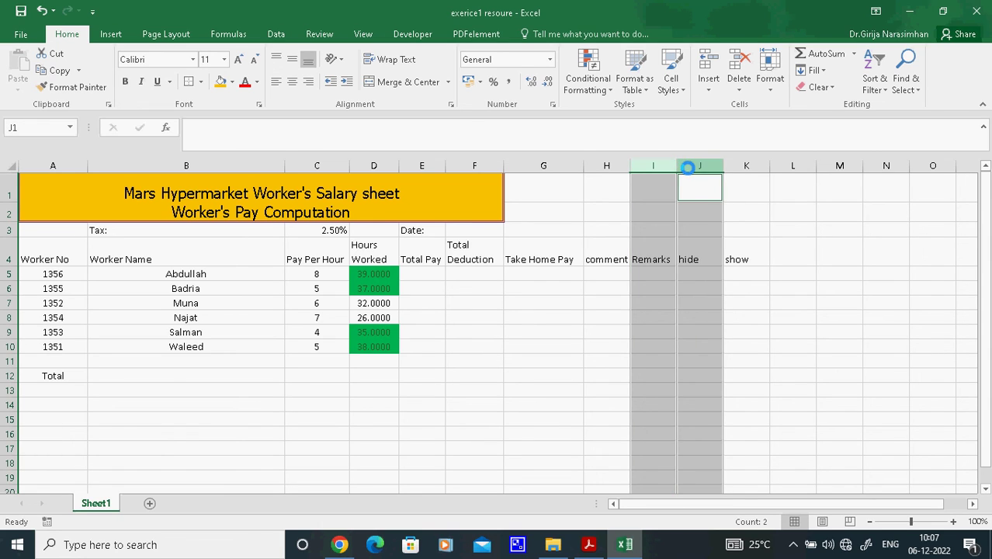
{"action": "left_click", "coordinate": [716, 373]}
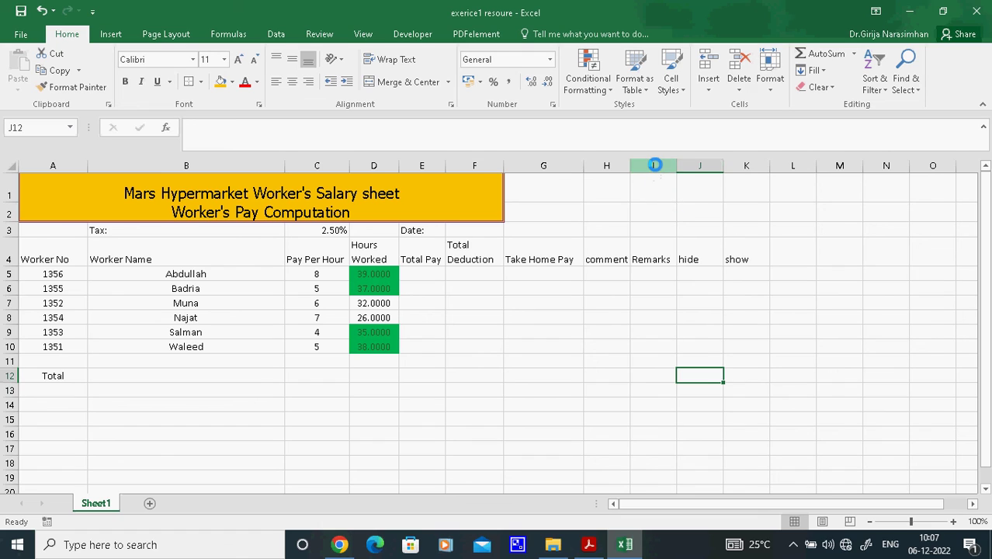
{"action": "left_click", "coordinate": [654, 165]}
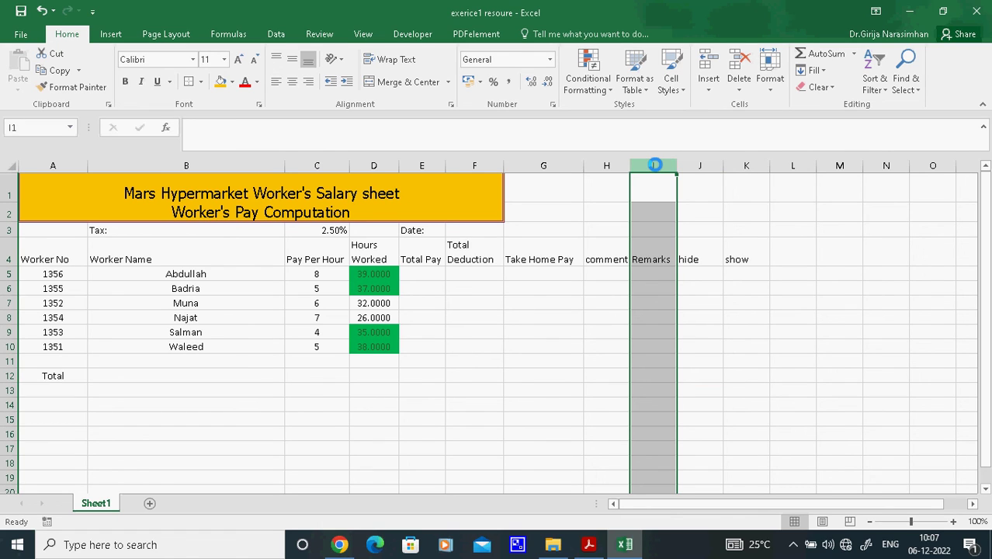
{"action": "left_click", "coordinate": [709, 165], "text": "ctrl"}
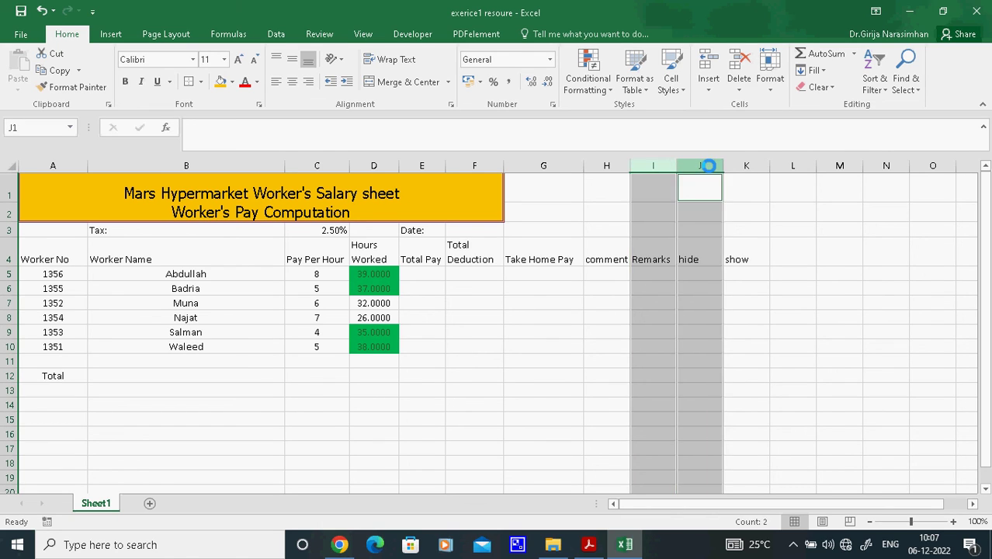
{"action": "right_click", "coordinate": [709, 166]}
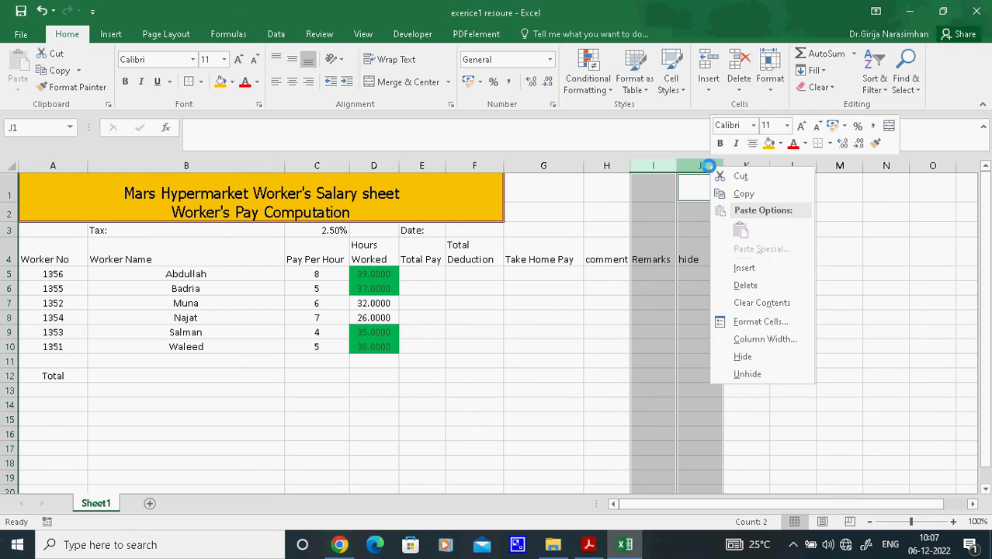
{"action": "left_click", "coordinate": [733, 351]}
{"action": "left_click", "coordinate": [733, 351]}
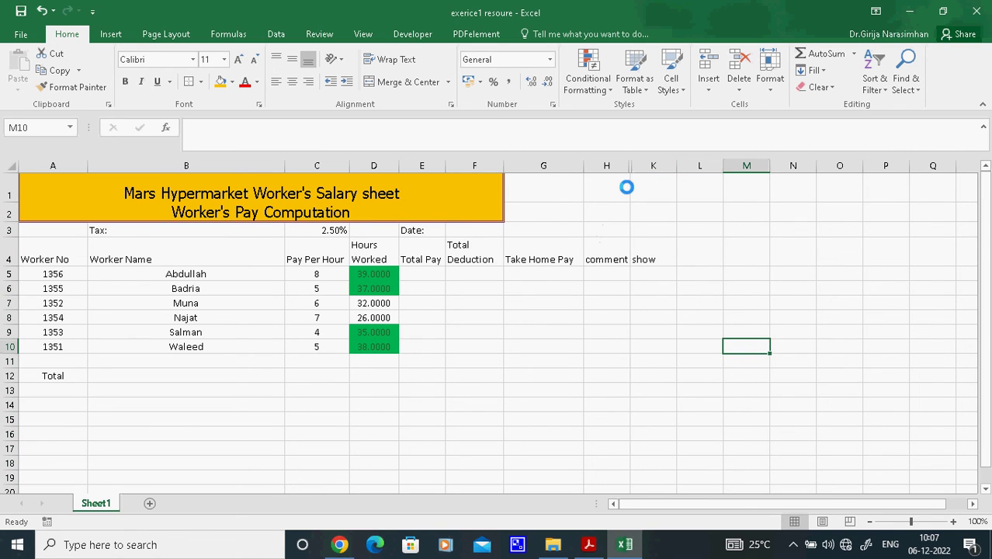
- Unhide the hidden columns I and J by selecting the columns from H through L around them
{"action": "left_click_drag", "start_coordinate": [606, 165], "coordinate": [686, 166]}
{"action": "right_click", "coordinate": [654, 165]}
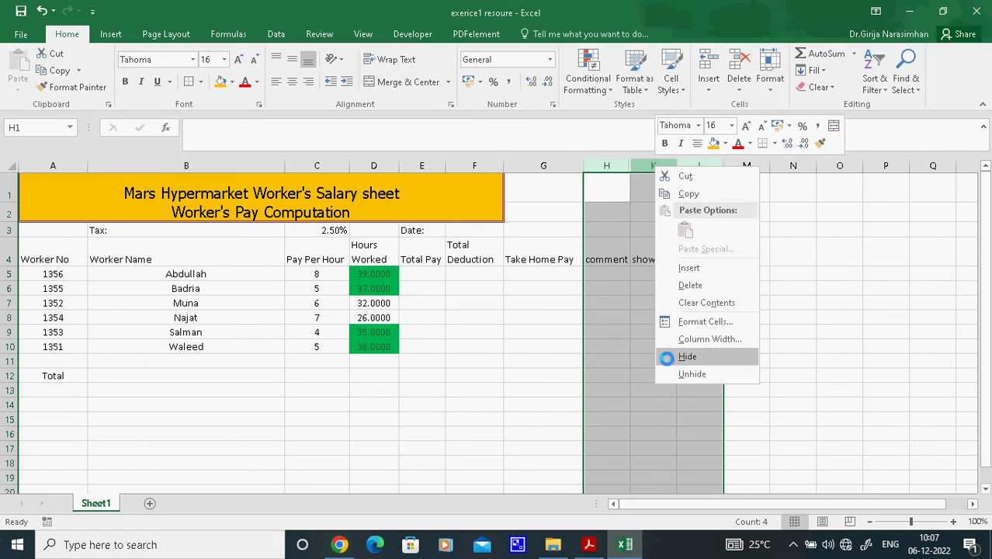
{"action": "left_click", "coordinate": [691, 373]}
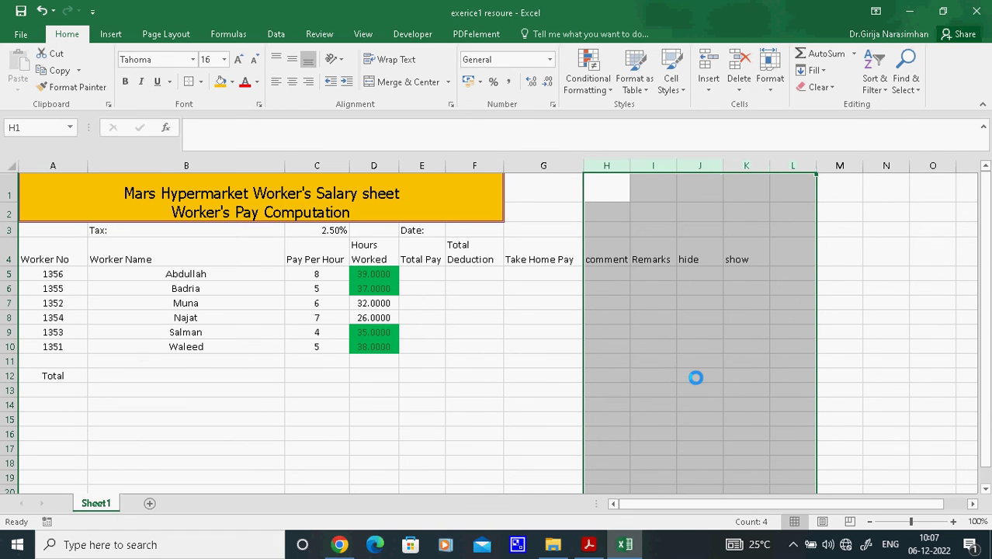
- Hide the Remarks and hide columns, I and J, in the salary sheet
{"action": "left_click", "coordinate": [653, 166]}
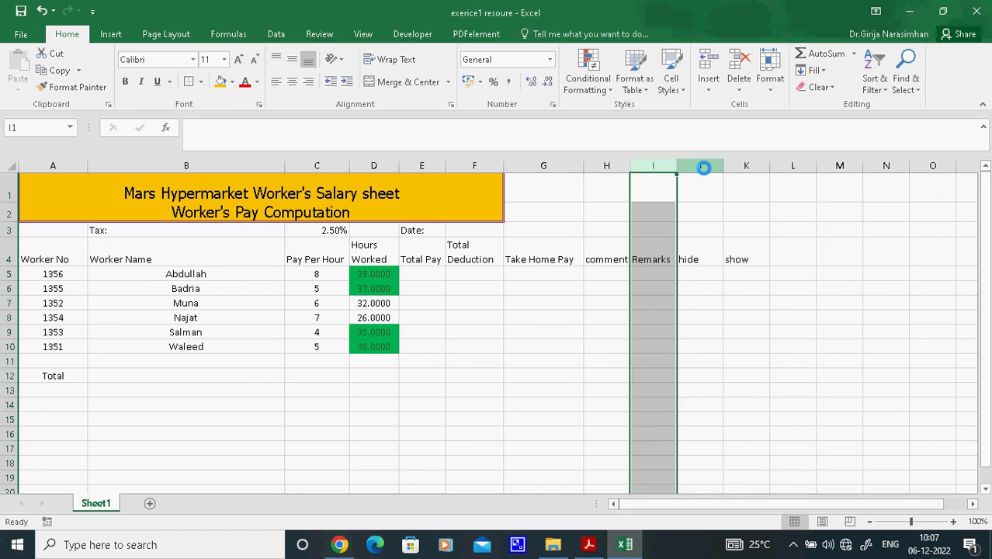
{"action": "left_click", "coordinate": [702, 167], "text": "ctrl"}
{"action": "right_click", "coordinate": [702, 167]}
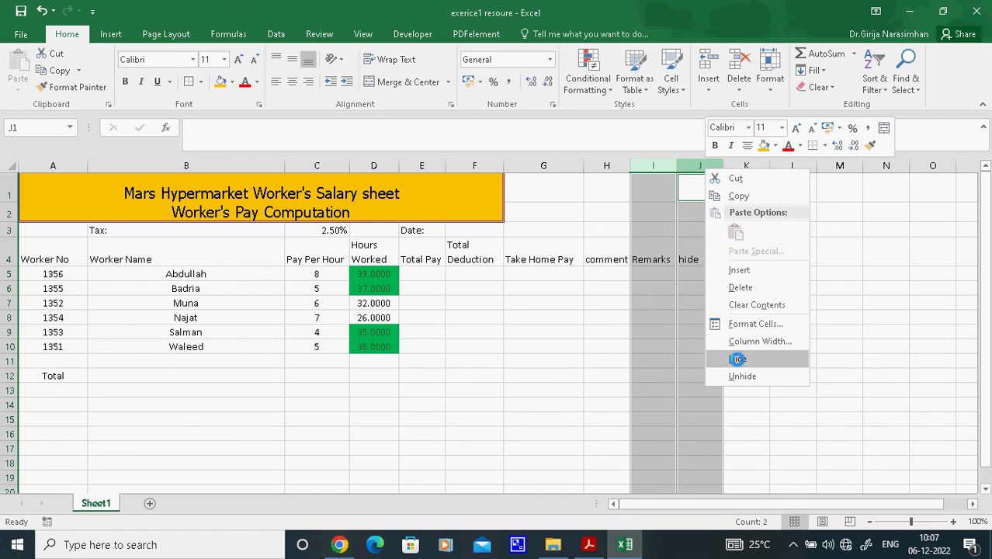
{"action": "left_click", "coordinate": [737, 359]}
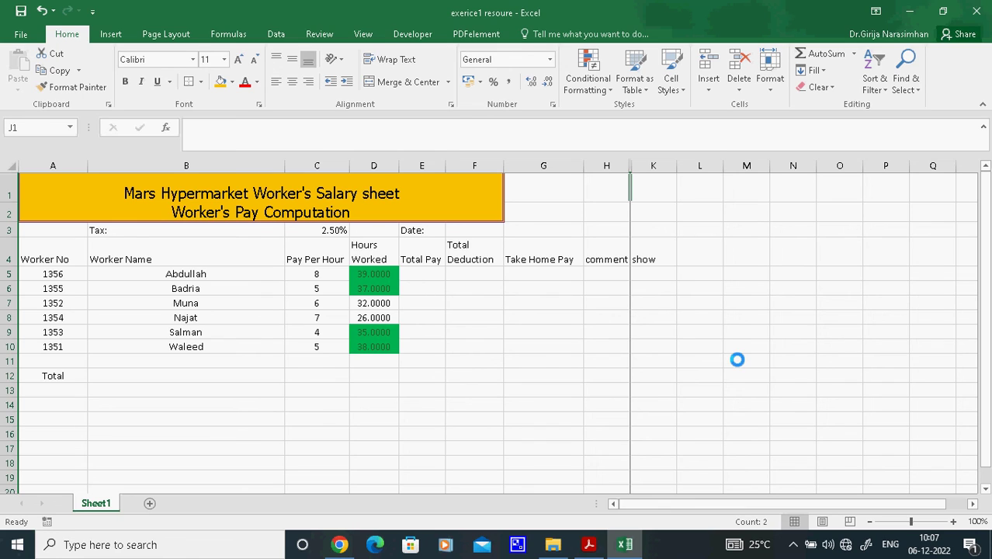
{"action": "left_click", "coordinate": [515, 544]}
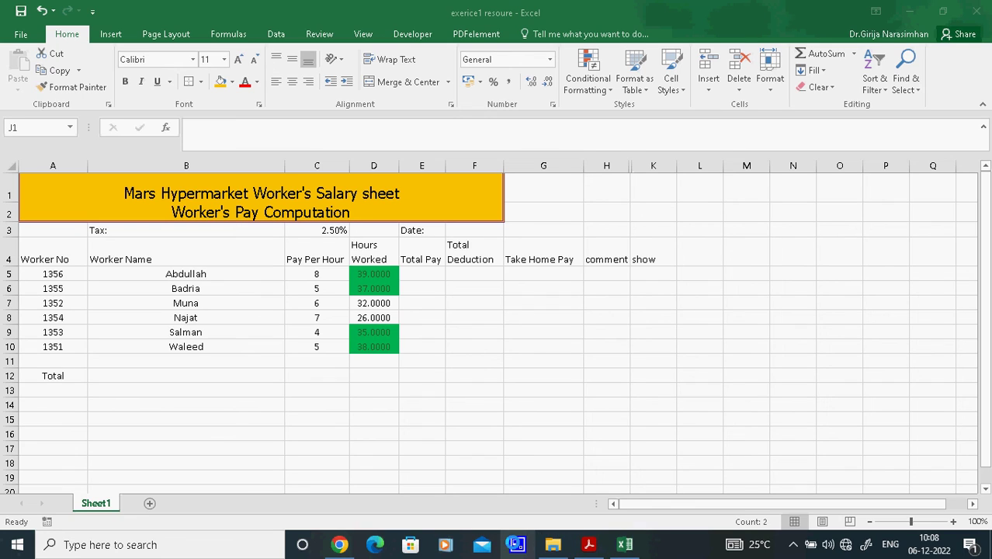
{"action": "left_click", "coordinate": [793, 544]}
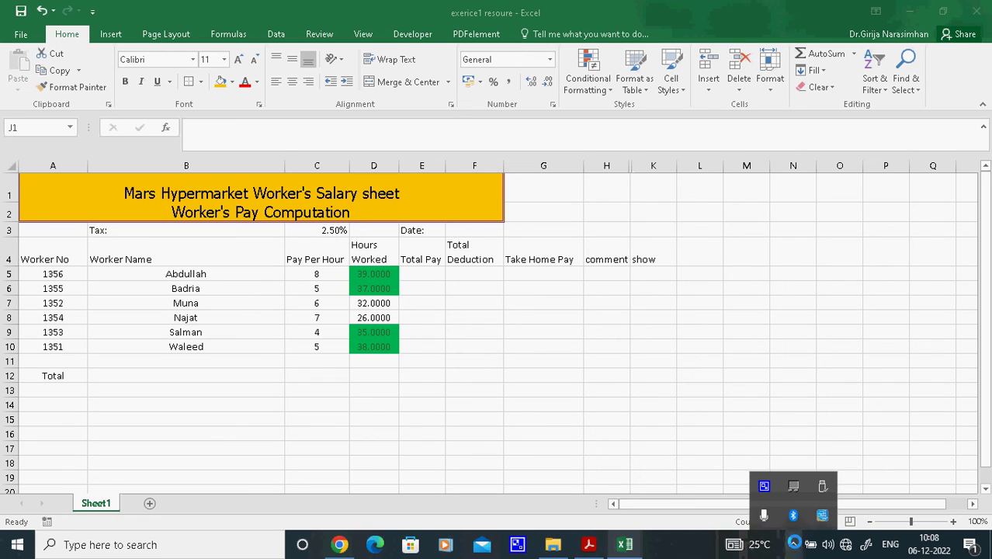
{"action": "right_click", "coordinate": [763, 485]}
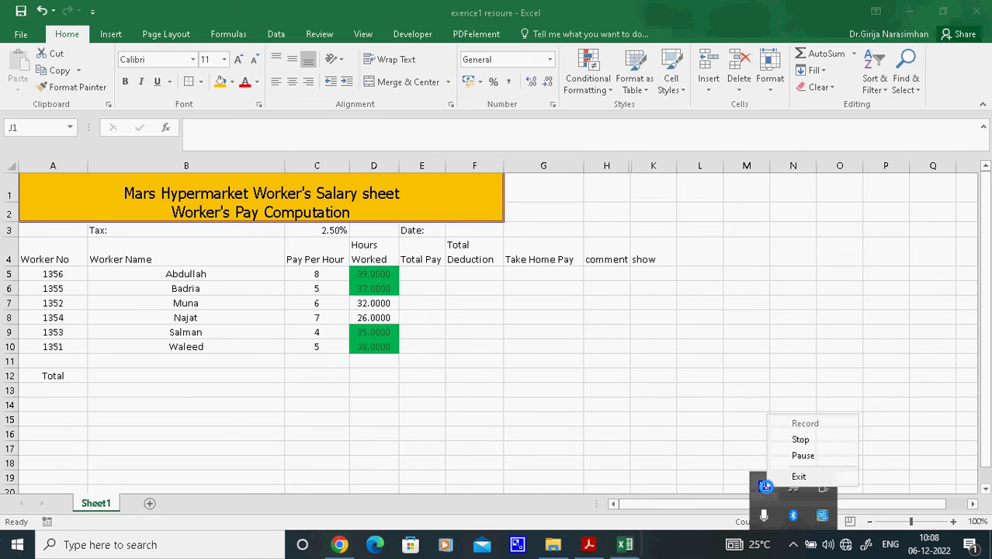